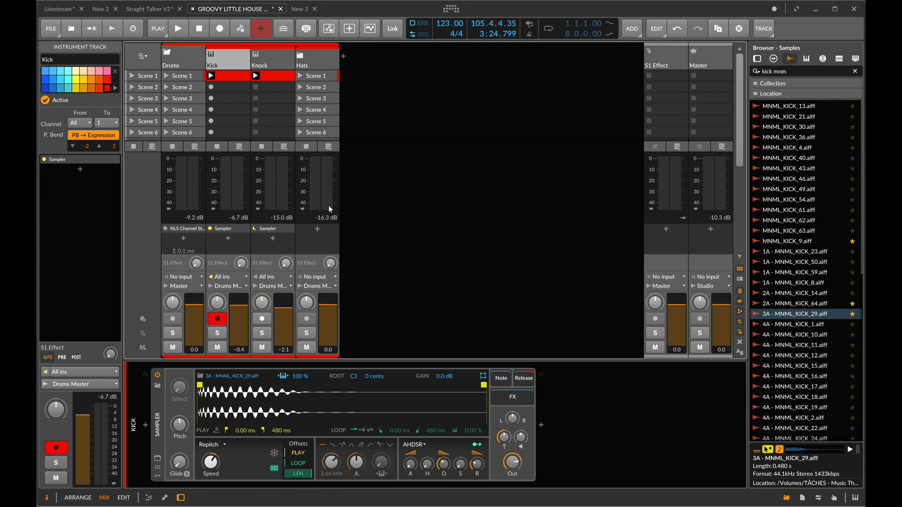
# Preview the drum loop briefly, then add a new instrument track with Scaler 2 after the Hats group
pyautogui.press('space')
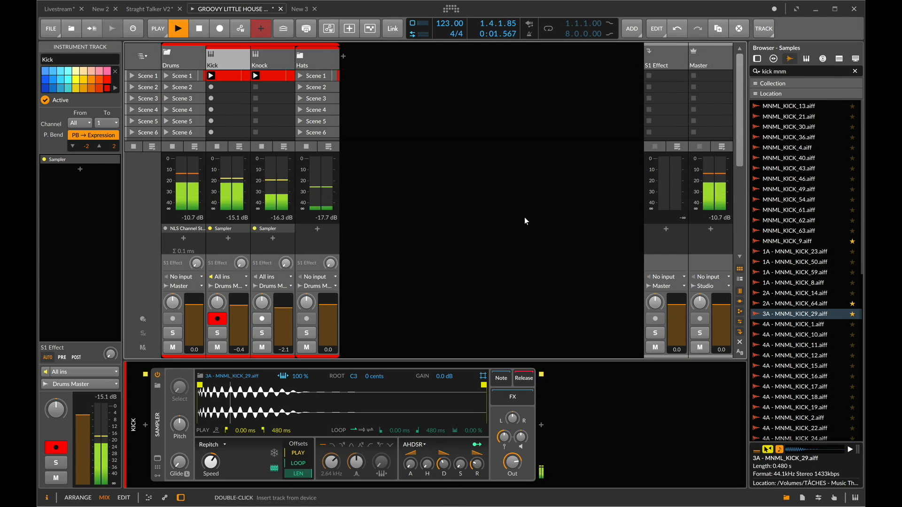
pyautogui.press('space')
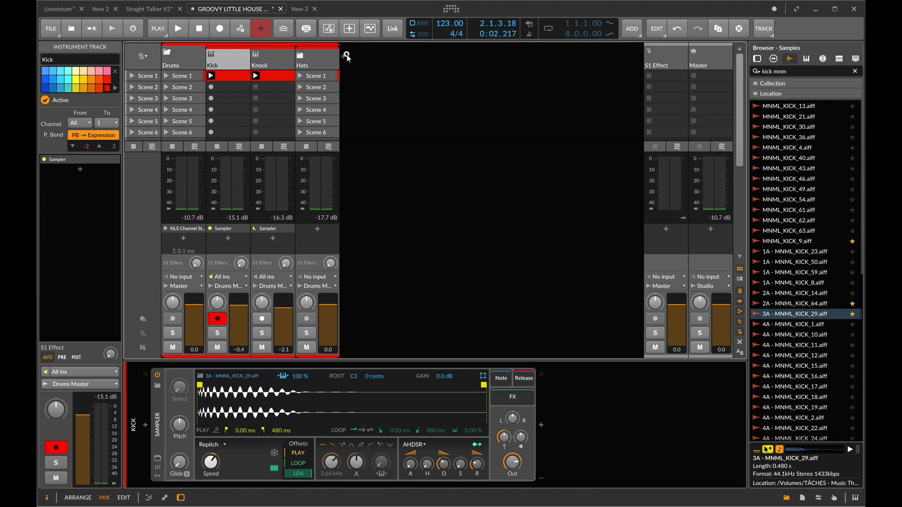
pyautogui.click(346, 55)
pyautogui.write('s')
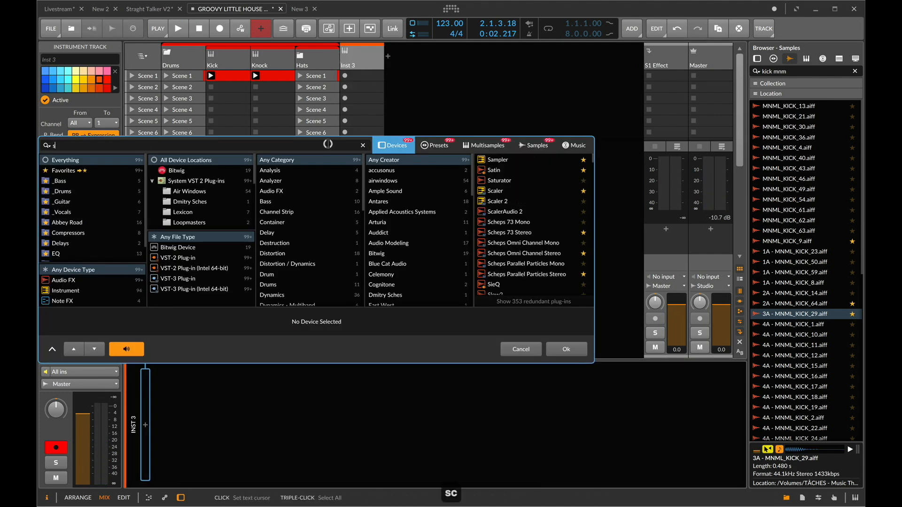
pyautogui.write('ca')
pyautogui.doubleClick(498, 171)
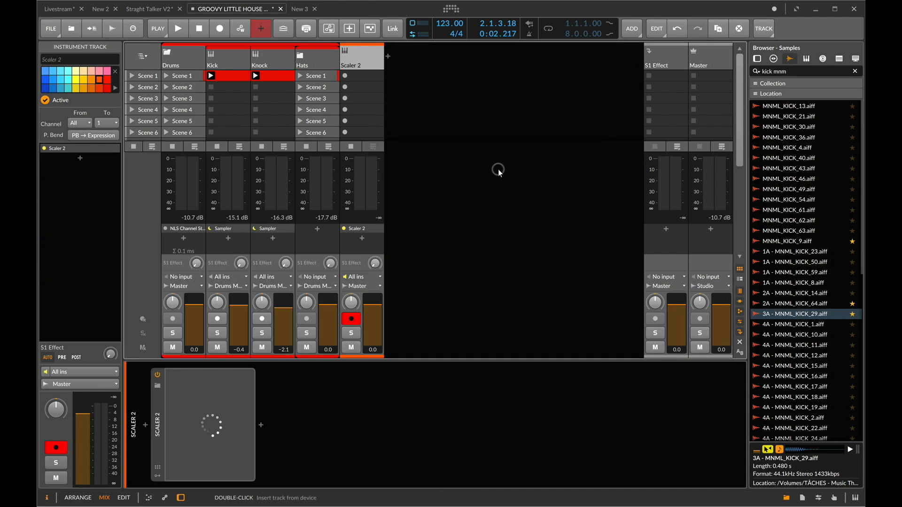
# Insert the Lounge Lizard EP-4 instrument after Scaler 2 in the device chain and close its plug-in window
pyautogui.click(261, 425)
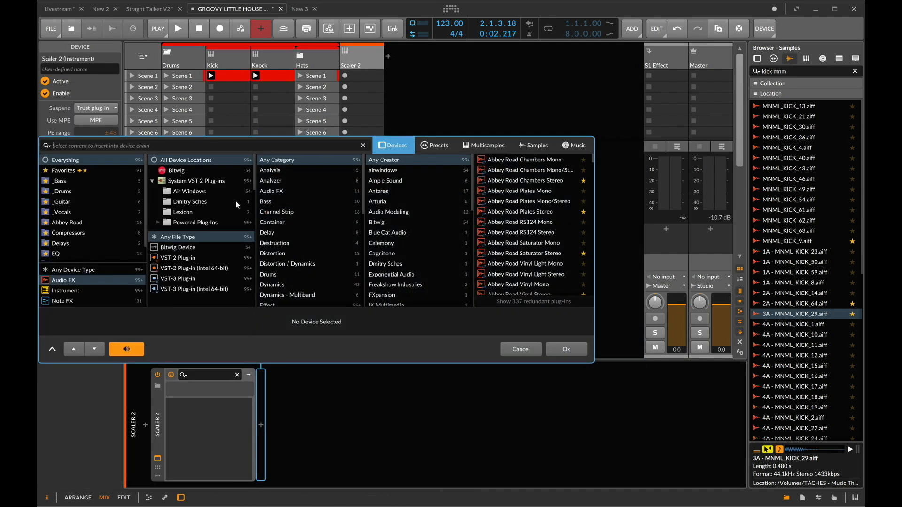
pyautogui.write('loung')
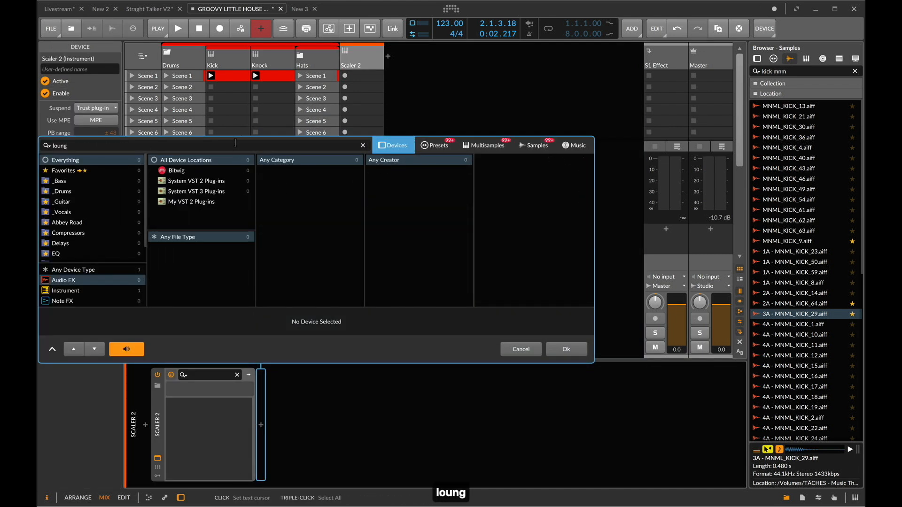
pyautogui.click(94, 269)
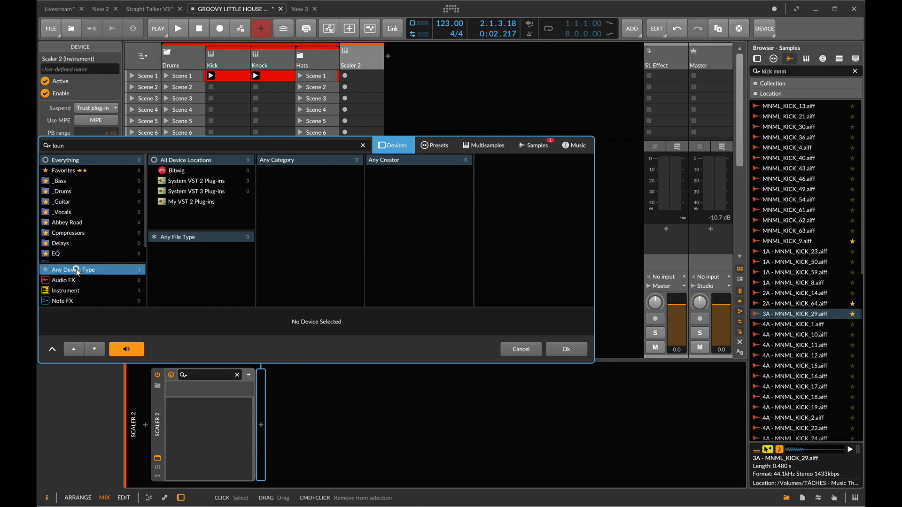
pyautogui.doubleClick(509, 160)
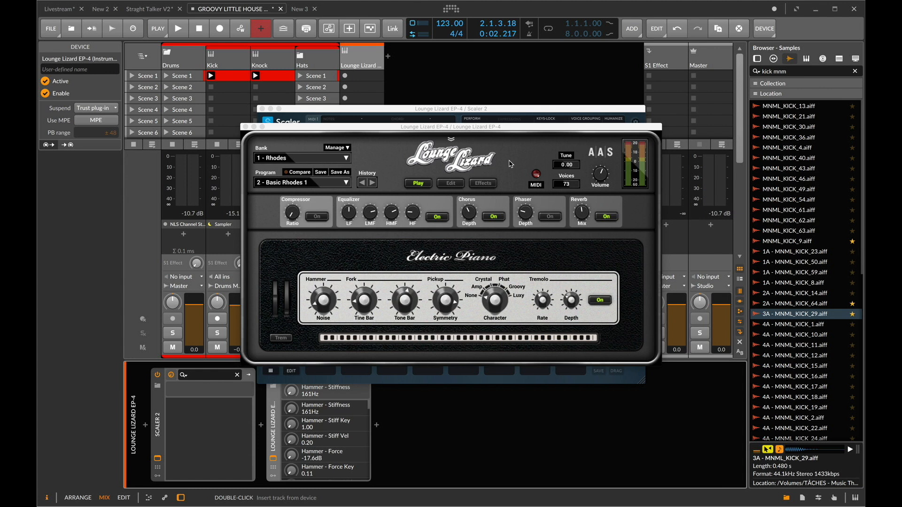
pyautogui.click(245, 127)
# Load the Gospel 1 chord set in Scaler 2 and bind its section A chords to the keyboard
pyautogui.click(429, 187)
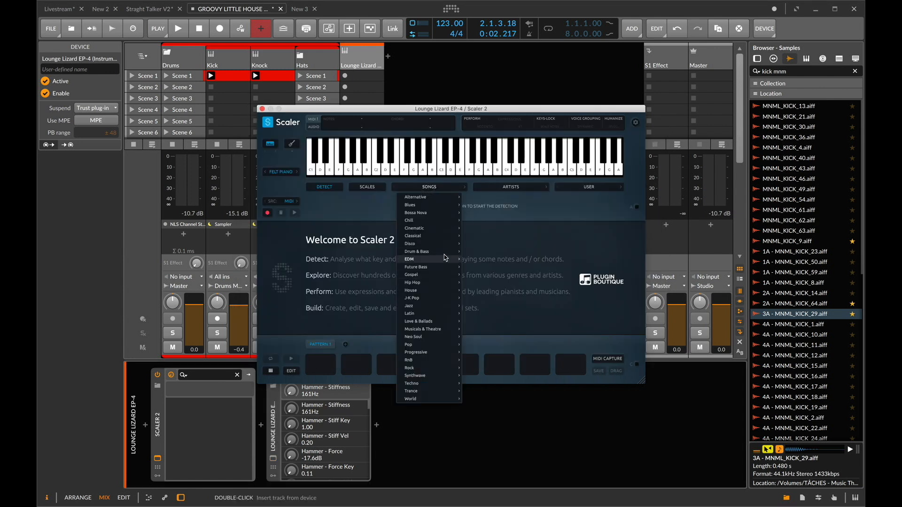
pyautogui.moveTo(422, 278)
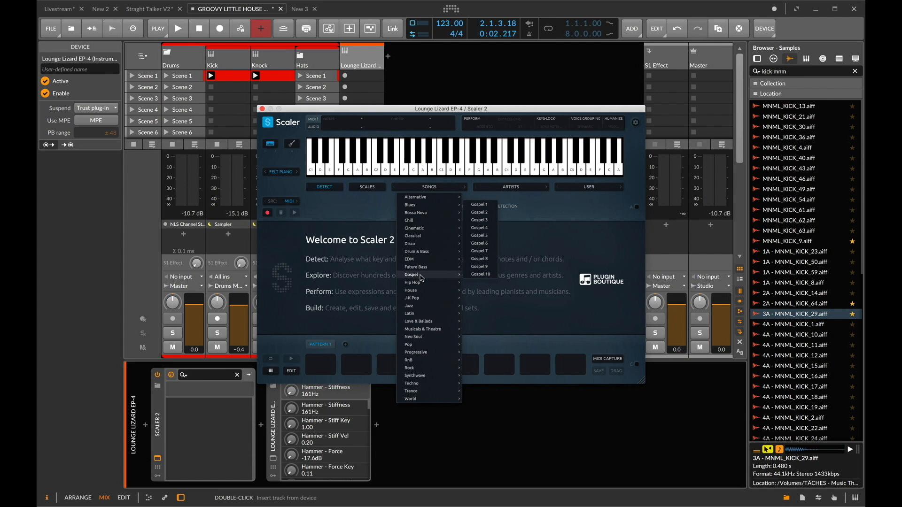
pyautogui.click(485, 207)
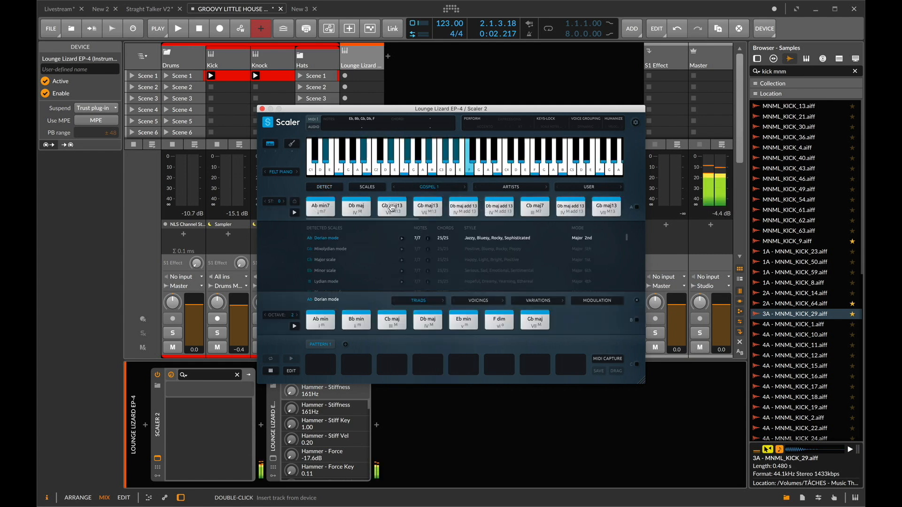
pyautogui.click(637, 207)
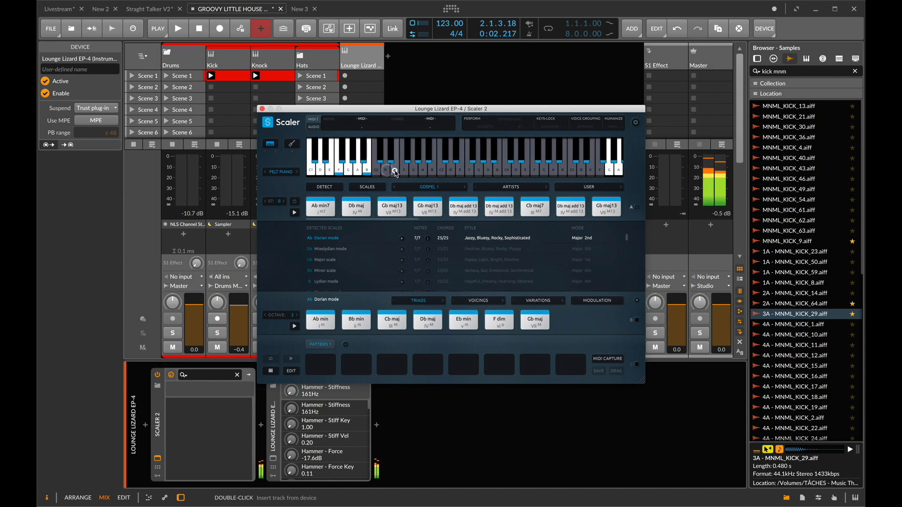
# Create a clip in the Lounge Lizard track's Scene 1 slot, close the Scaler 2 window and open the clip for note editing
pyautogui.click(344, 76)
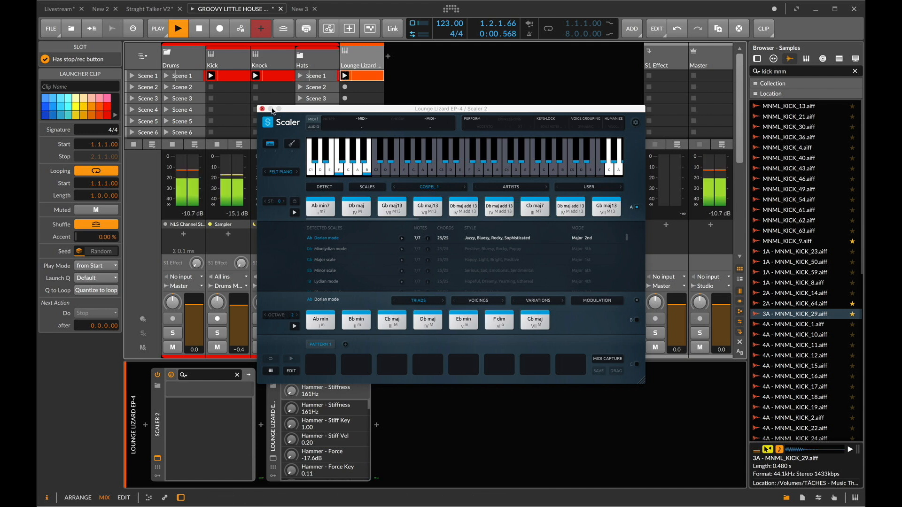
pyautogui.click(261, 108)
pyautogui.doubleClick(344, 75)
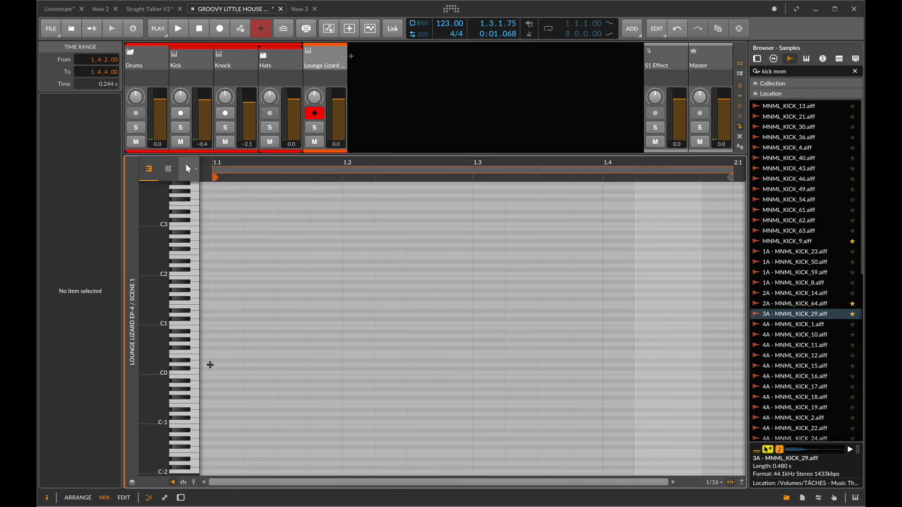
# Draw a note at the start of the clip, transpose it up two octaves to E2 and lengthen it to two bars
pyautogui.doubleClick(214, 357)
pyautogui.hotkey('shift', 'Up')
pyautogui.hotkey('shift', 'Up')
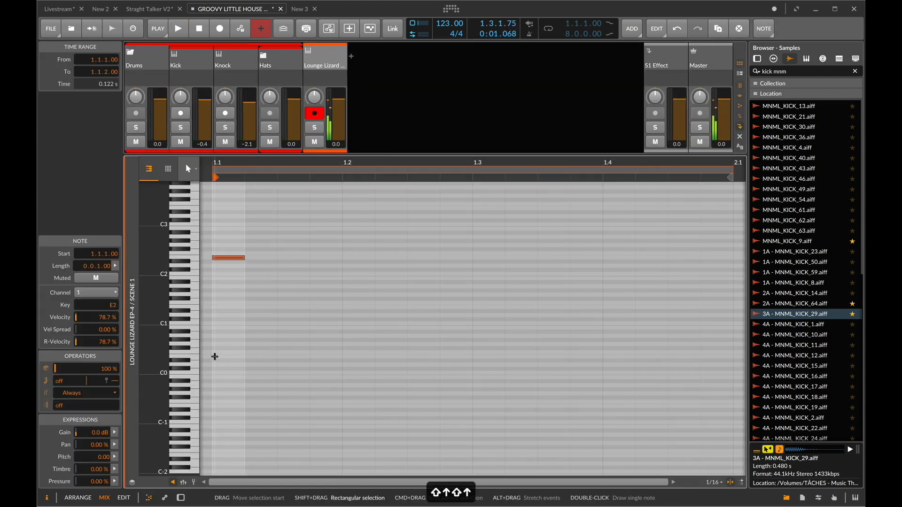
pyautogui.press(']')
pyautogui.press(']')
pyautogui.press(']')
pyautogui.press(']')
pyautogui.press(']')
# Lower the Lounge Lizard track's volume to -12.0 dB and set the E2 note's velocity to 20.3 %
pyautogui.click(334, 58)
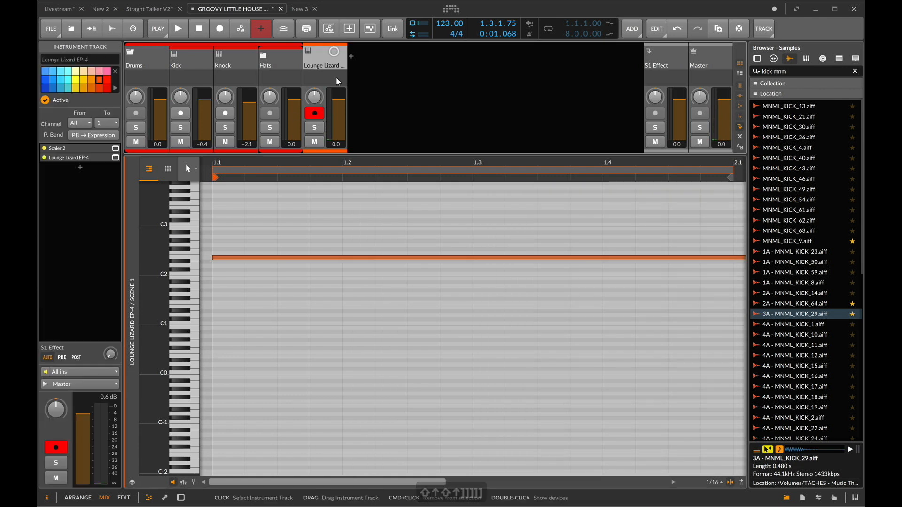
pyautogui.press('space')
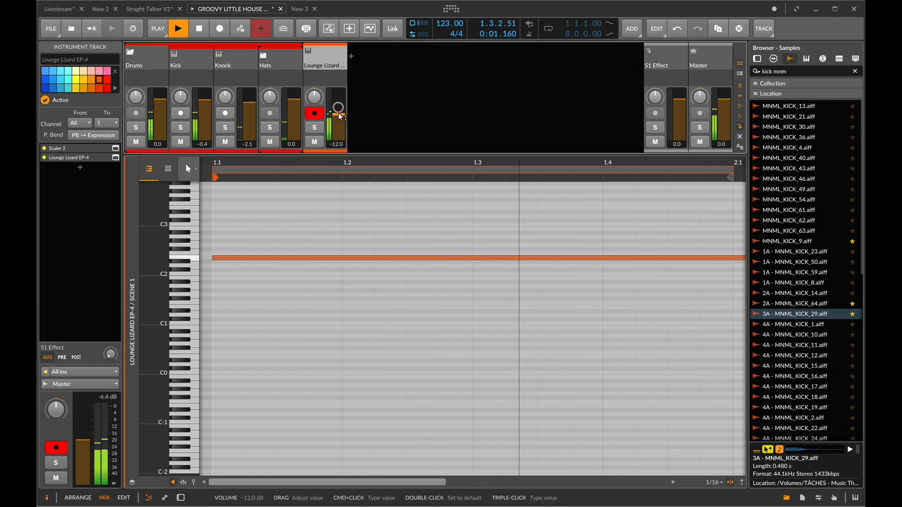
pyautogui.press('space')
pyautogui.click(298, 236)
pyautogui.press('v')
pyautogui.moveTo(211, 435); pyautogui.dragTo(212, 464)
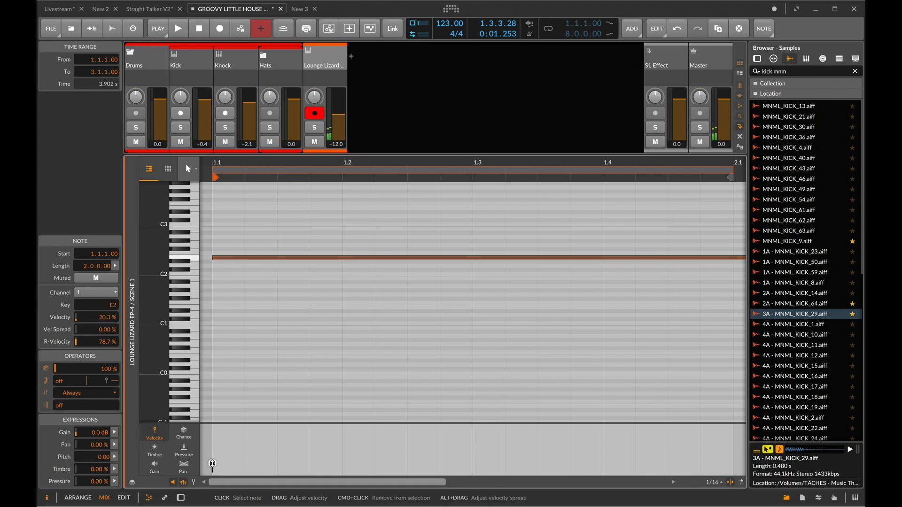
# Play the loop and raise the Lounge Lizard track's volume to -10.9 dB
pyautogui.click(311, 302)
pyautogui.press('space')
pyautogui.moveTo(342, 132); pyautogui.dragTo(341, 128)
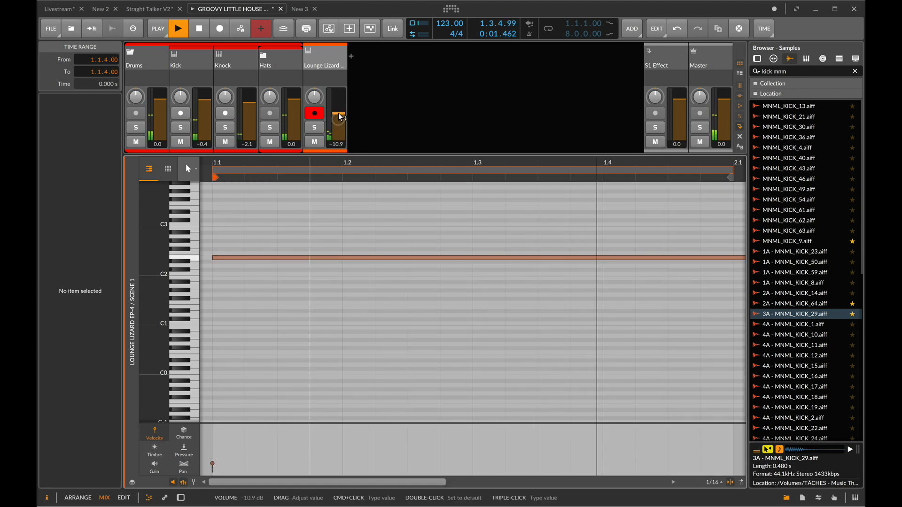
# Insert a Note Repeats device between Scaler 2 and Lounge Lizard EP-4, and set its pattern density to 33.9 % during playback
pyautogui.press('d')
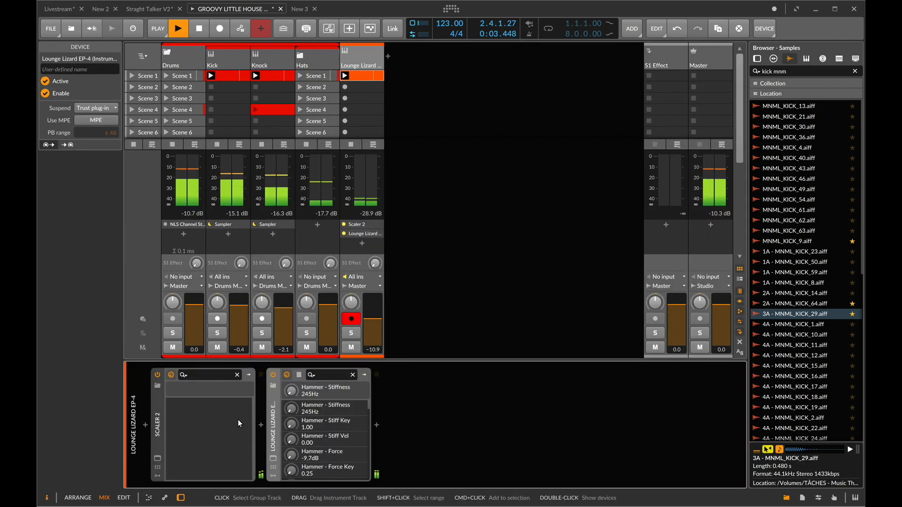
pyautogui.click(145, 426)
pyautogui.click(225, 133)
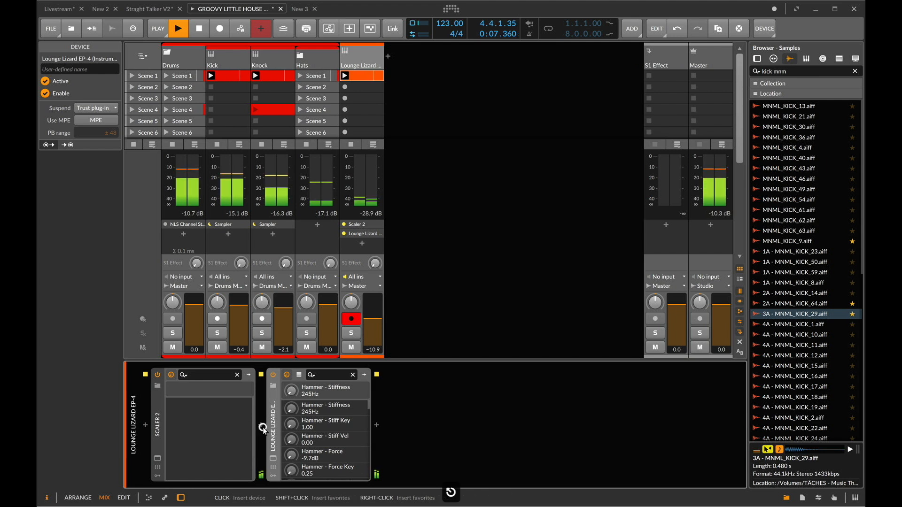
pyautogui.click(260, 425)
pyautogui.write('rep')
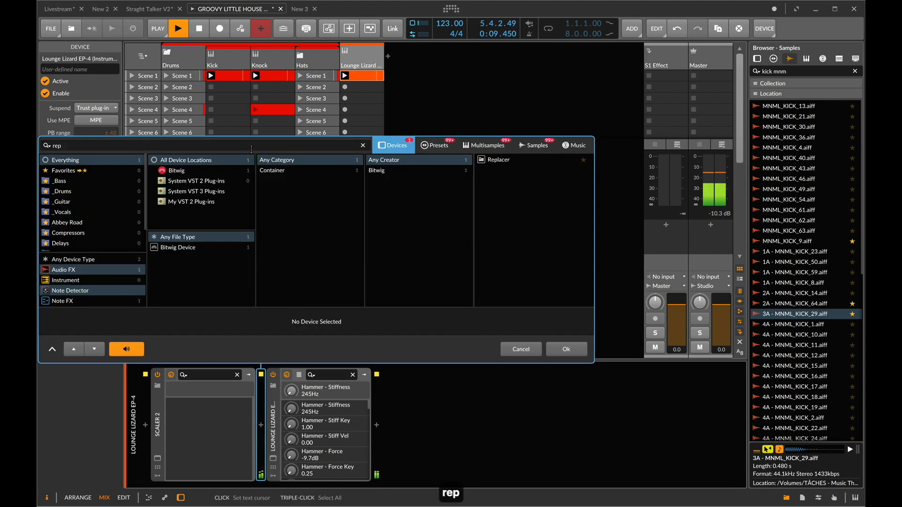
pyautogui.click(66, 259)
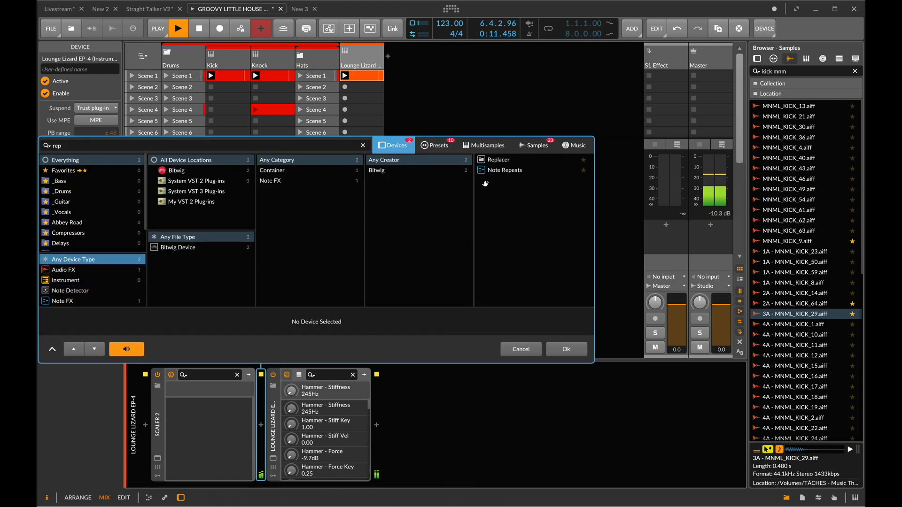
pyautogui.click(512, 169)
pyautogui.doubleClick(512, 169)
pyautogui.press('space')
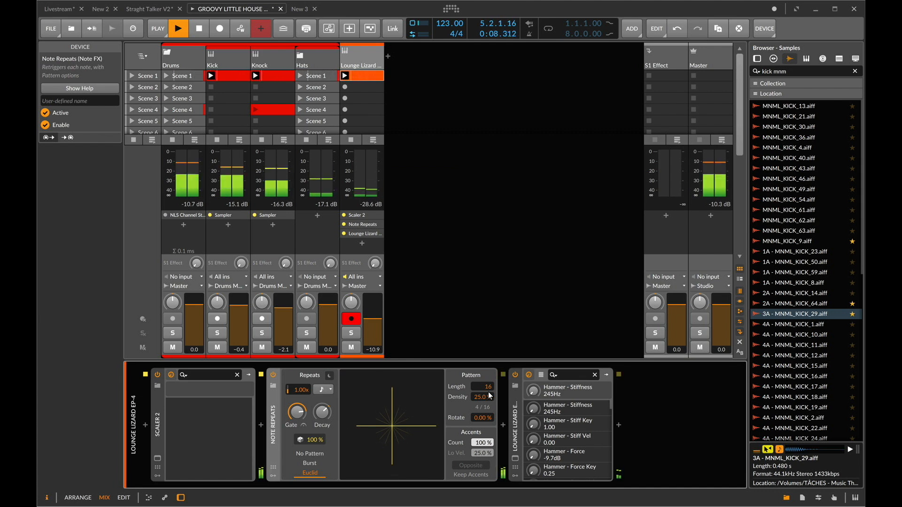
pyautogui.moveTo(488, 392); pyautogui.dragTo(484, 402)
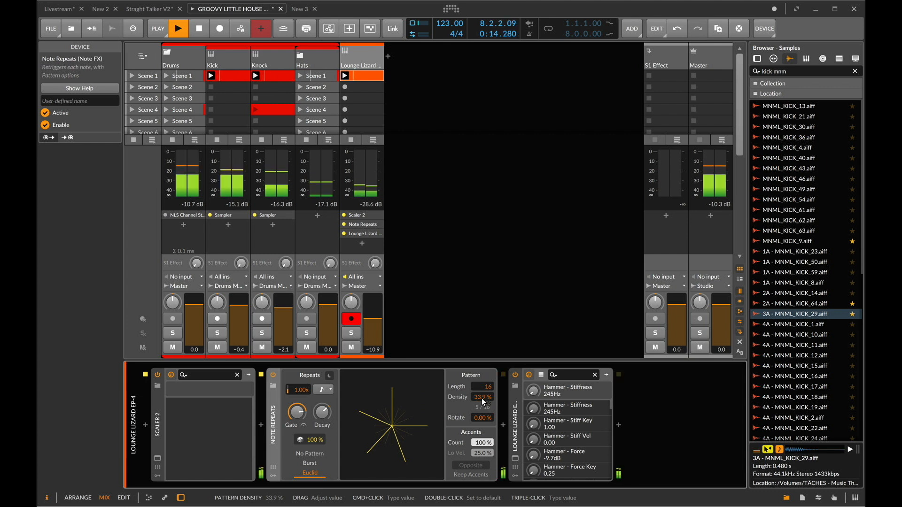
# Duplicate the Lounge Lizard track's Scene 1 clip into Scene 2 and open the copy for note editing
pyautogui.click(368, 76)
pyautogui.hotkey('ctrl', 'd')
pyautogui.doubleClick(370, 89)
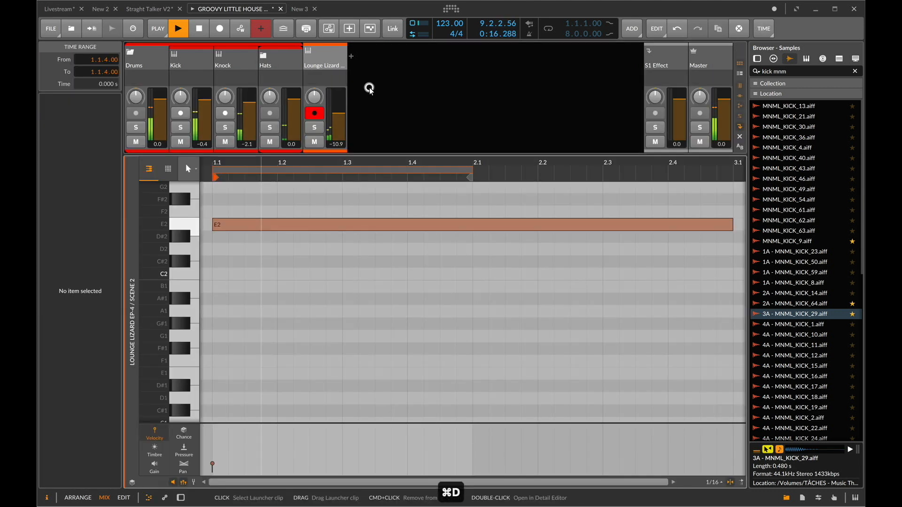
# Transpose the Scene 2 clip's E2 note up by three semitones overall and return to the mixer with the device chain
pyautogui.press('Down')
pyautogui.press('Down')
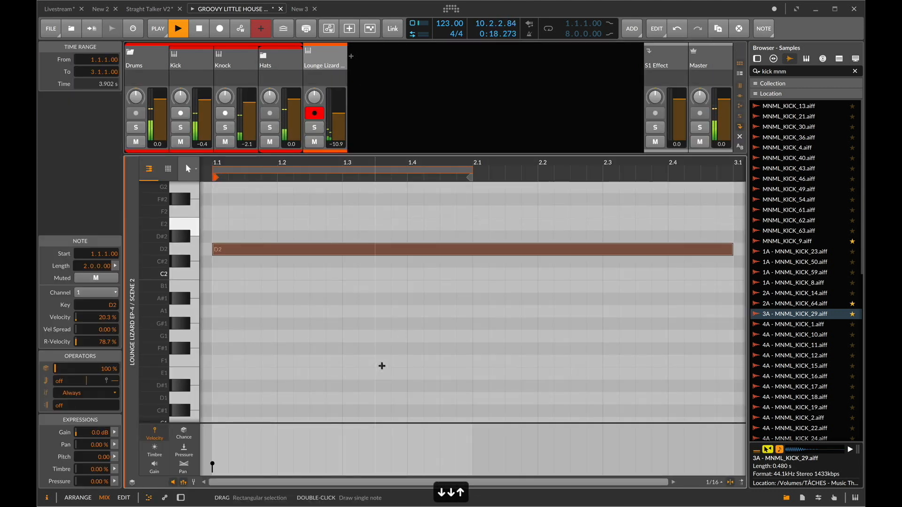
pyautogui.press('Up')
pyautogui.press('Up')
pyautogui.press('Up')
pyautogui.press('Up')
pyautogui.press('Up')
pyautogui.press('d')
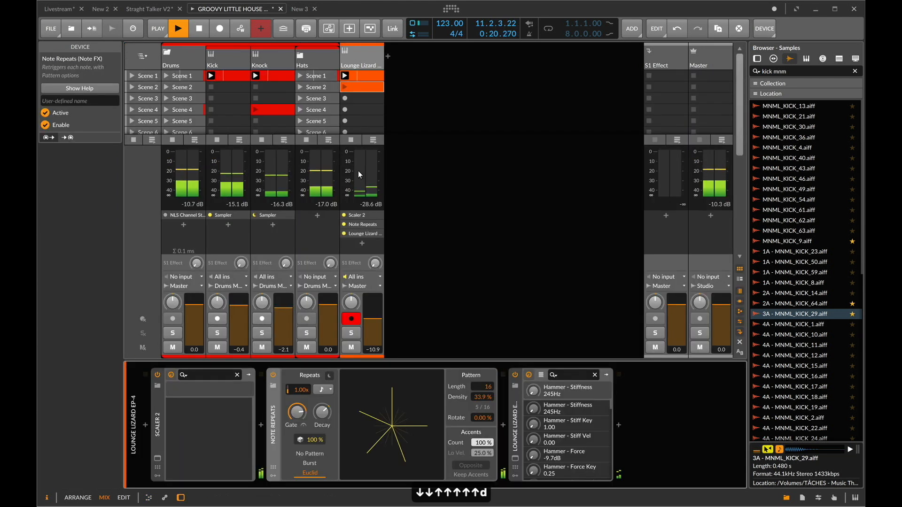
# Audition the Lounge Lizard track's two clips alternately, ending with the Scene 2 clip playing
pyautogui.click(345, 87)
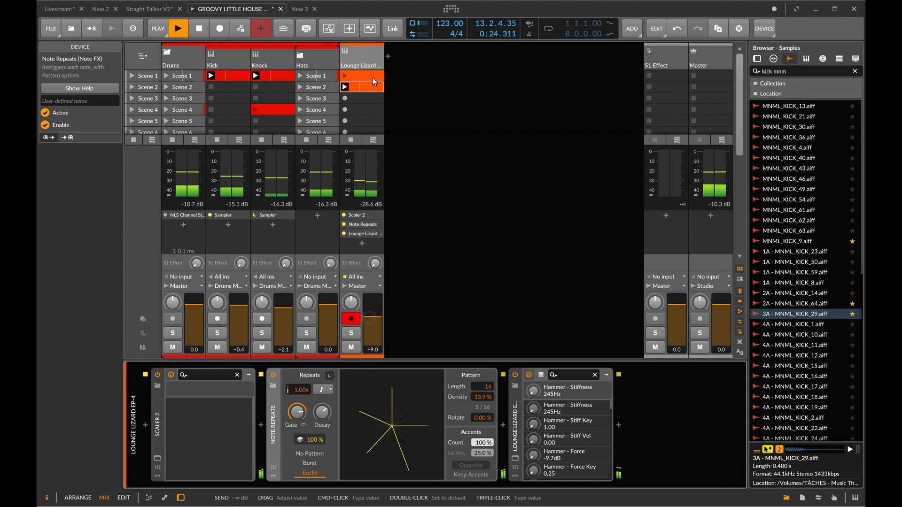
pyautogui.click(345, 76)
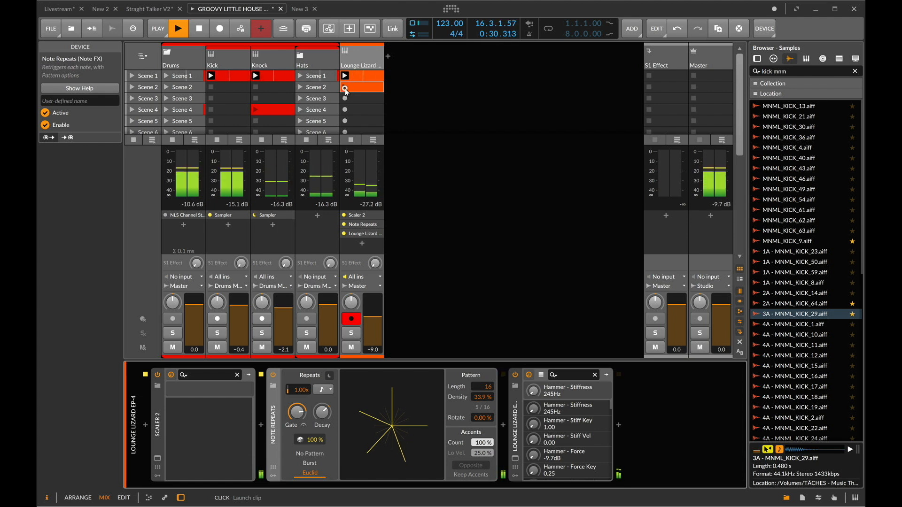
pyautogui.click(346, 87)
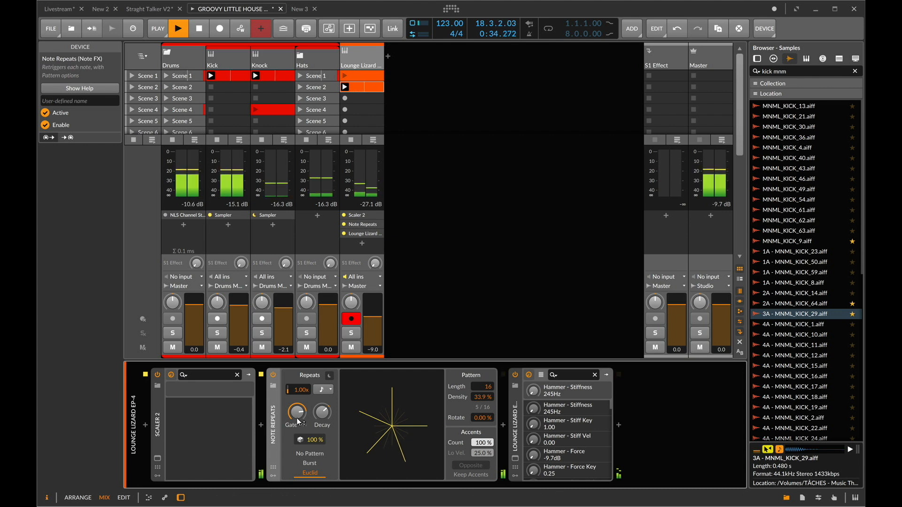
# Try short and long gate lengths in Note Repeats and settle on 28.3 %
pyautogui.moveTo(301, 419); pyautogui.dragTo(301, 423)
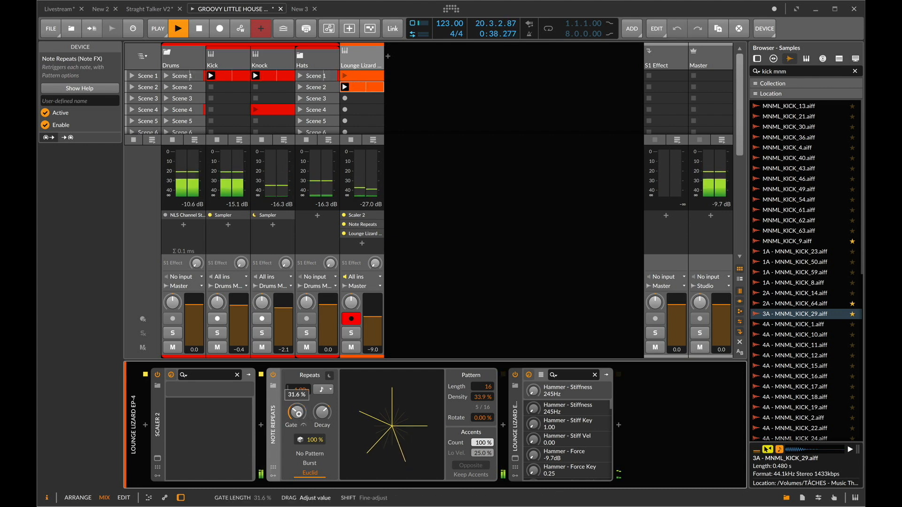
pyautogui.moveTo(301, 424); pyautogui.dragTo(296, 409)
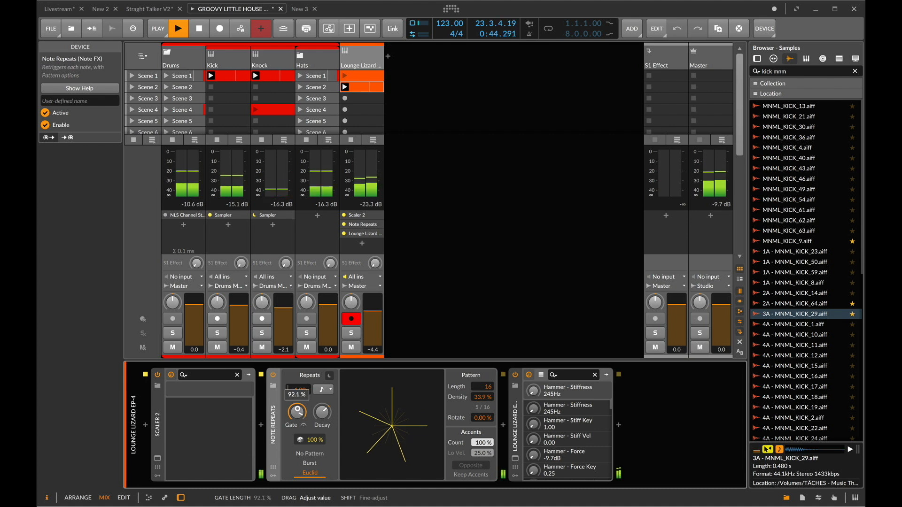
pyautogui.moveTo(296, 409); pyautogui.dragTo(296, 410)
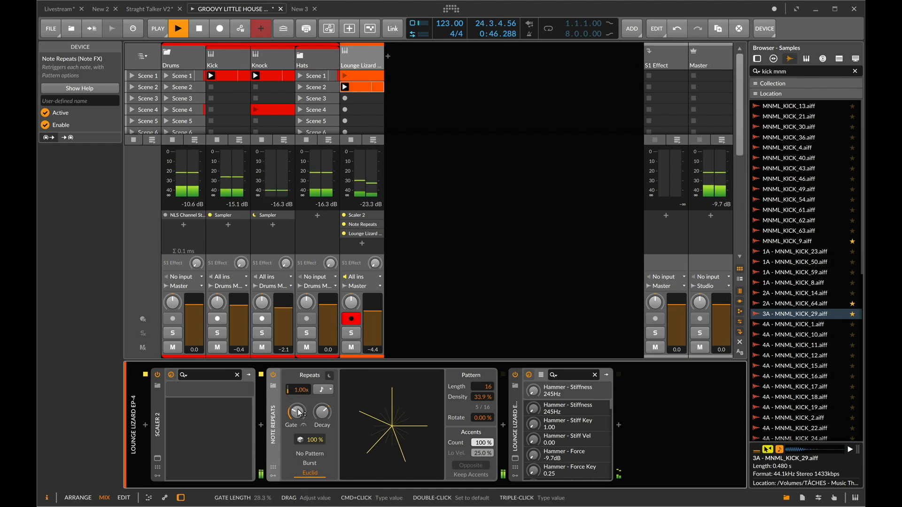
# Set Note Repeats' pattern density to 53.9 %, accent count to 46.2 % and low velocity to 4.89 %
pyautogui.press('space')
pyautogui.moveTo(488, 397); pyautogui.dragTo(487, 394)
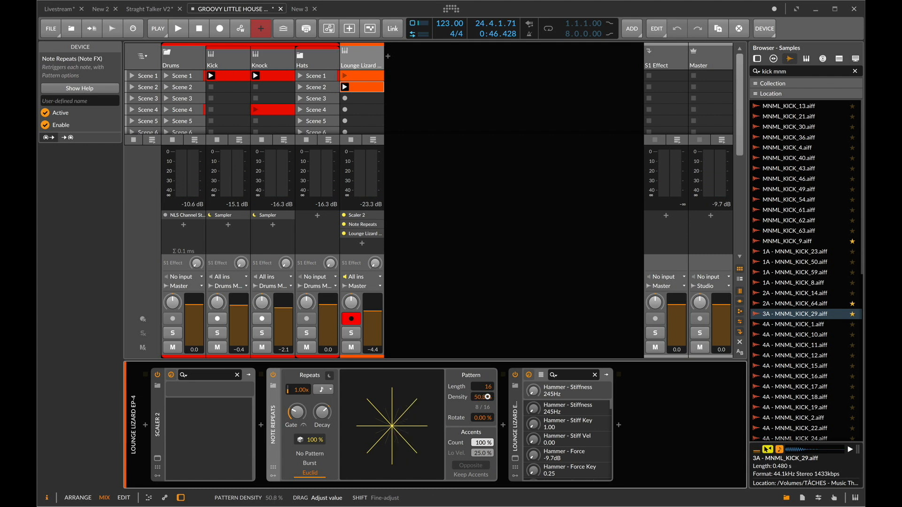
pyautogui.press('space')
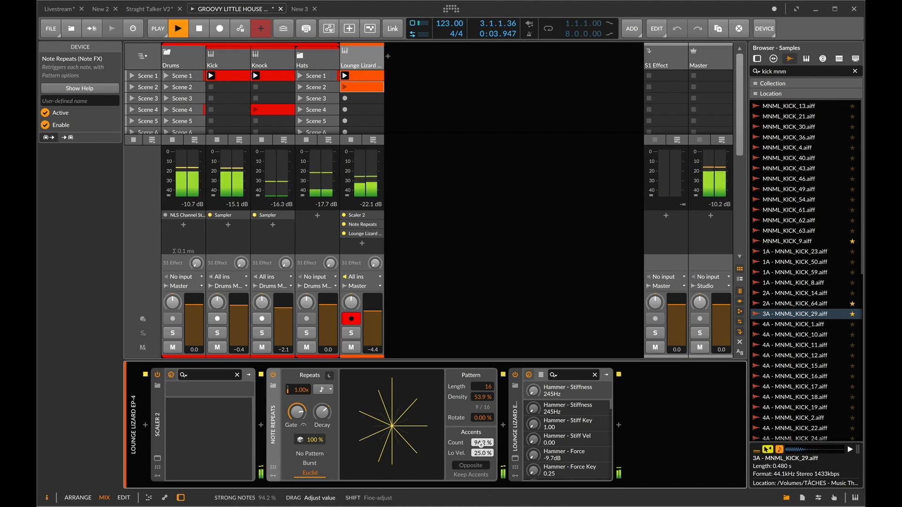
pyautogui.moveTo(482, 443); pyautogui.dragTo(484, 458)
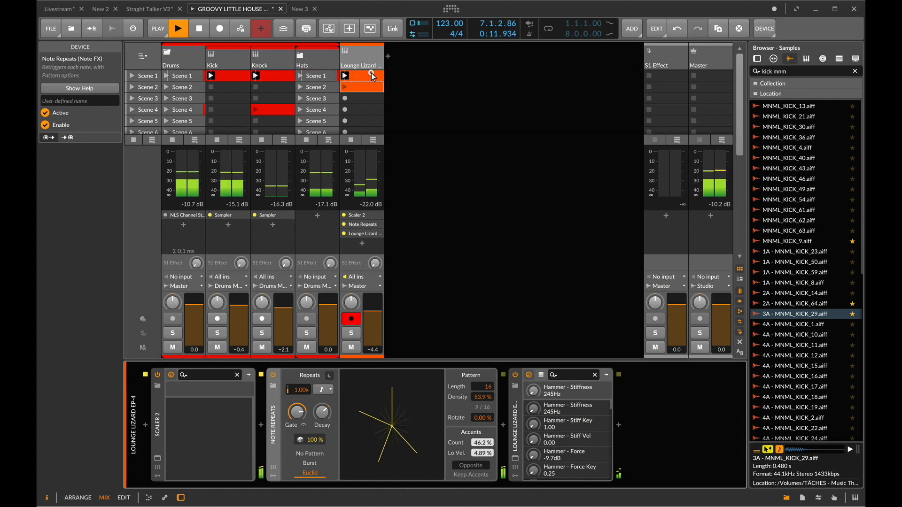
# Open the Lounge Lizard track's Scene 1 clip for note editing and raise its E2 note's velocity to 49.7 %
pyautogui.press('e')
pyautogui.click(212, 463)
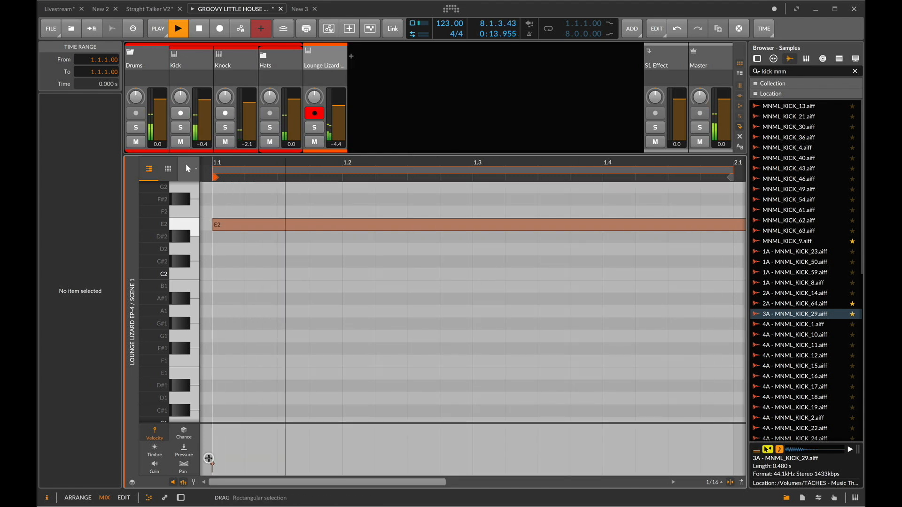
pyautogui.press('space')
pyautogui.moveTo(211, 458); pyautogui.dragTo(211, 450)
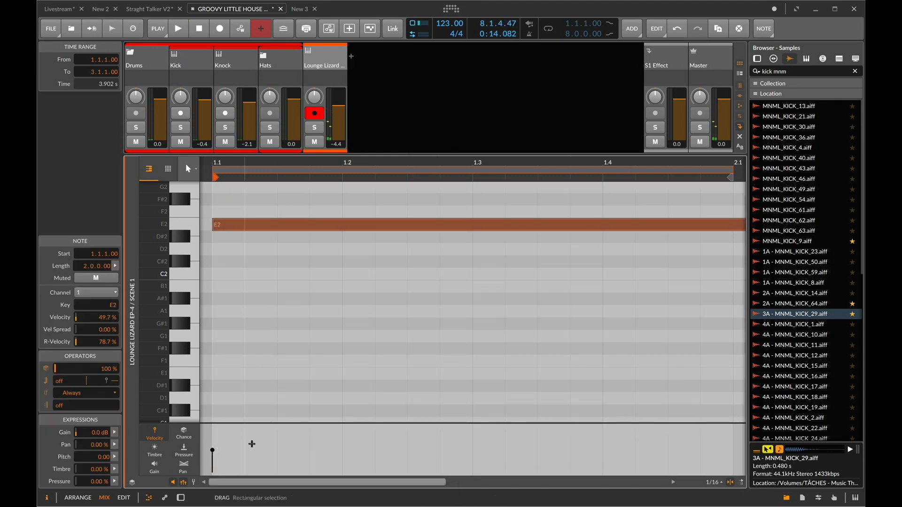
pyautogui.press('space')
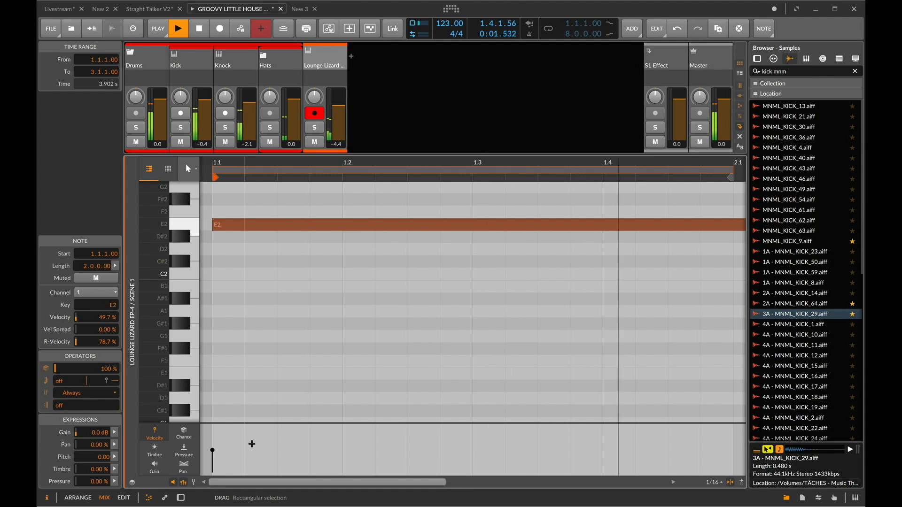
# Return to the mixer with the device chain and set Note Repeats' gate length to 50.5 %
pyautogui.doubleClick(326, 55)
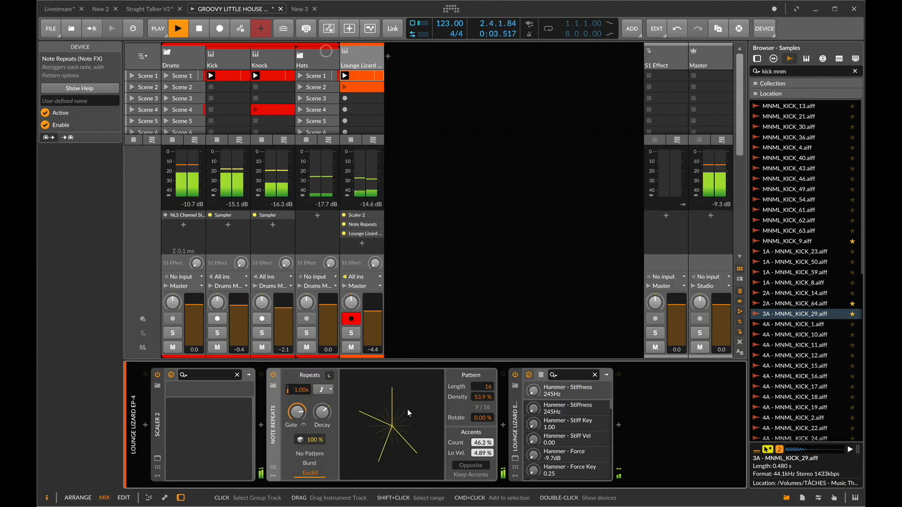
pyautogui.moveTo(296, 415)
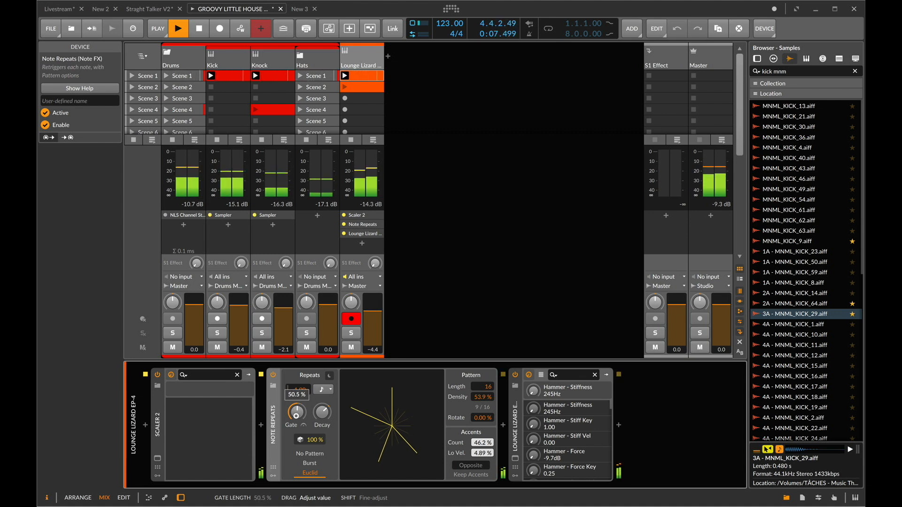
# Replace the Scene 2 clip with a copy of the Scene 1 clip and transpose its E2 note up three semitones
pyautogui.click(360, 77)
pyautogui.press('super+e')
pyautogui.press('super+a')
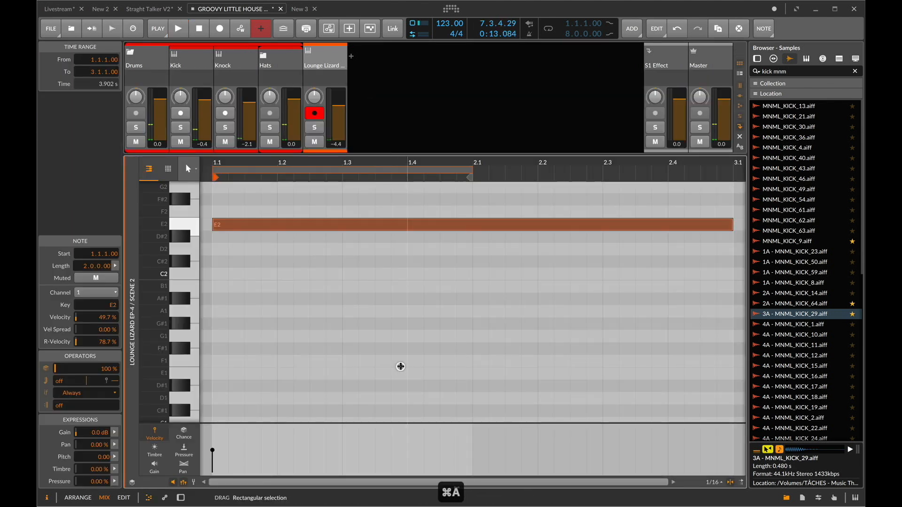
pyautogui.press('Up')
pyautogui.press('Up')
pyautogui.press('d')
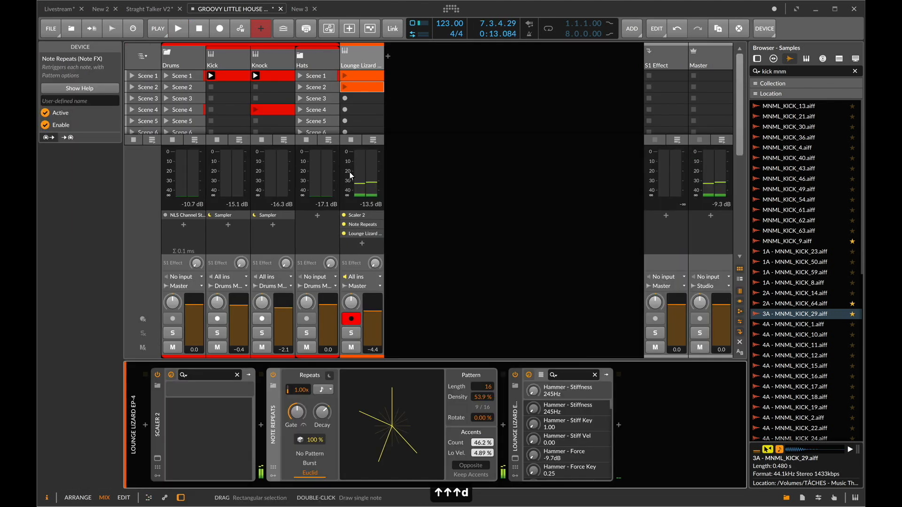
# Audition the Lounge Lizard track's Scene 1 clip followed by its Scene 2 clip, and stop playback
pyautogui.click(346, 75)
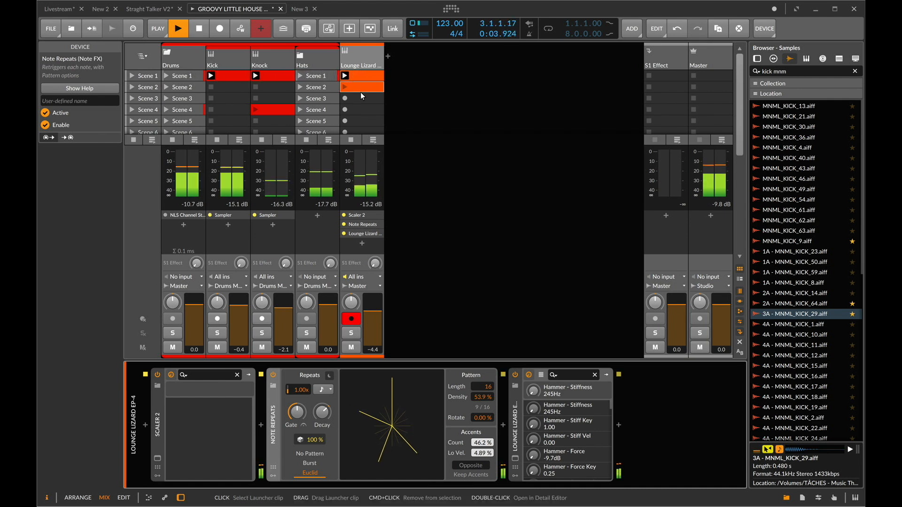
pyautogui.click(346, 87)
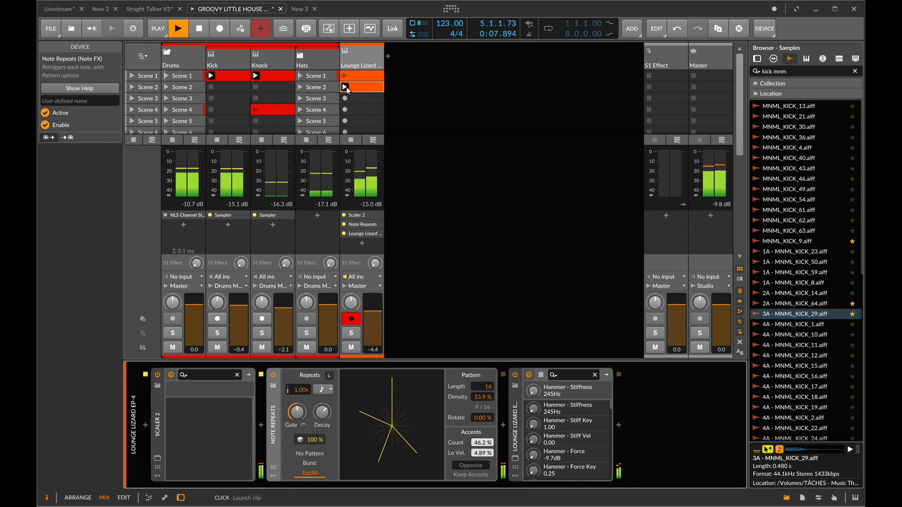
pyautogui.press('space')
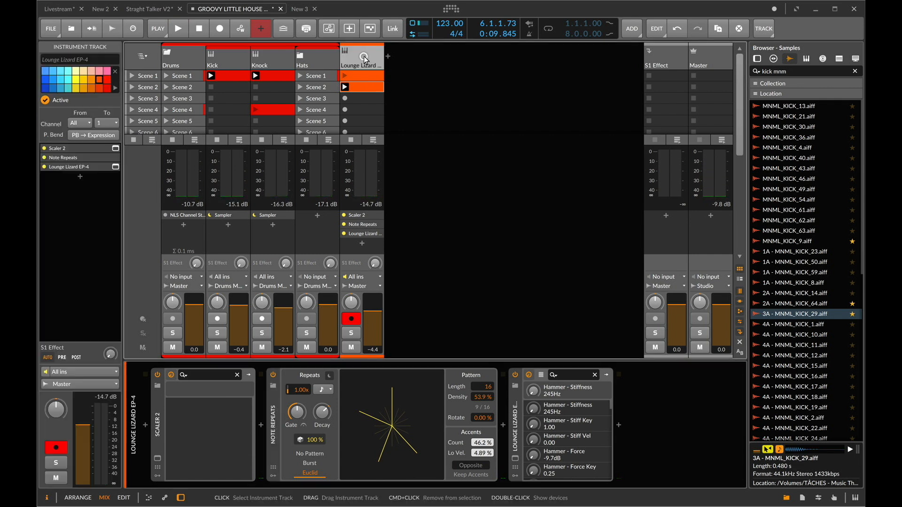
# Add two Steps modulators to the Note Repeats device and clear the first one's pattern
pyautogui.click(269, 487)
pyautogui.click(274, 475)
pyautogui.click(289, 387)
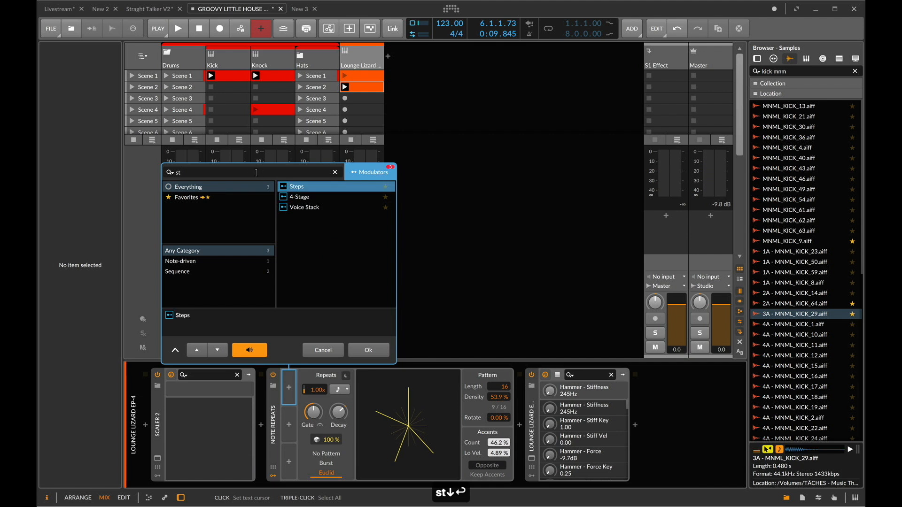
pyautogui.press('Return')
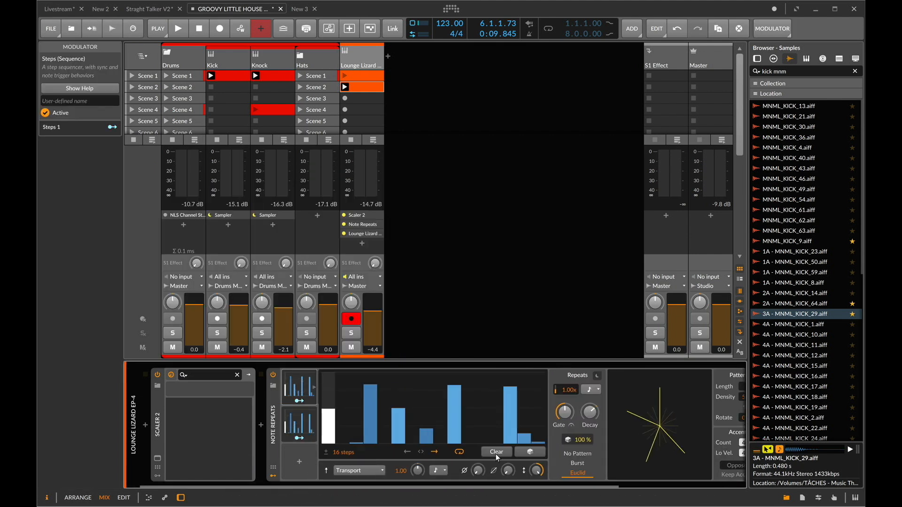
pyautogui.click(506, 452)
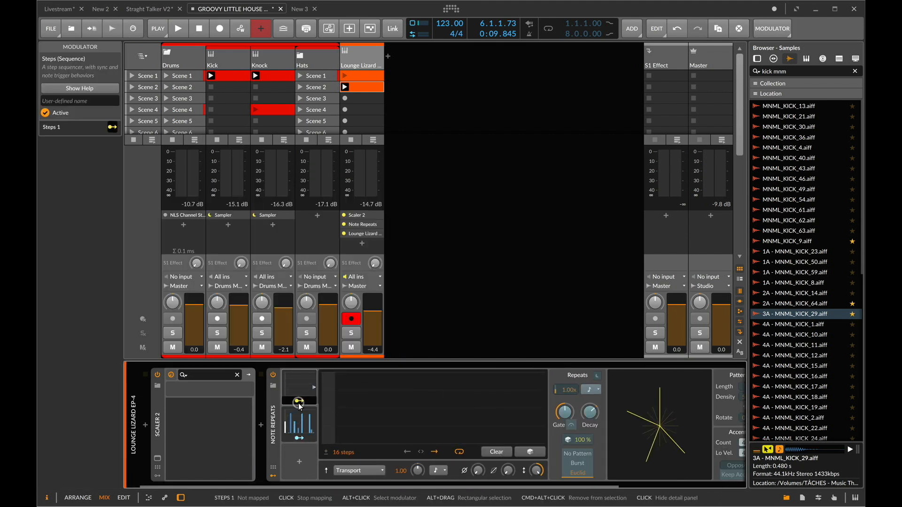
# Adjust Note Repeats' gate length during playback and settle on 21.9 %
pyautogui.hscroll(1, 422, 413)
pyautogui.moveTo(534, 413); pyautogui.dragTo(534, 420)
pyautogui.press('space')
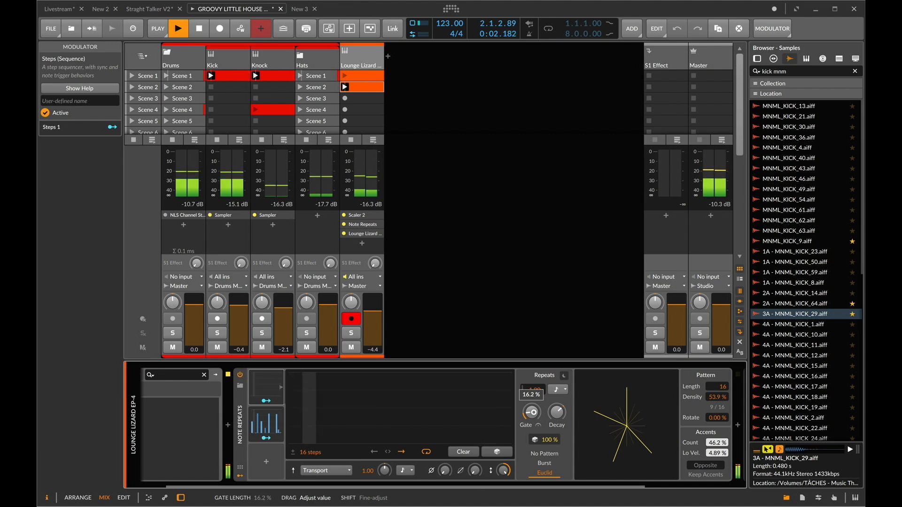
pyautogui.click(532, 412)
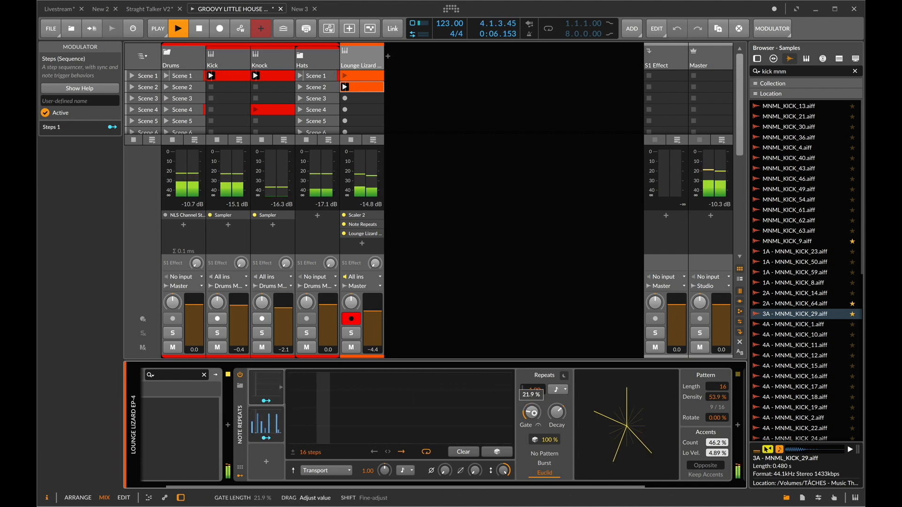
# Fill all 16 steps of Steps 1 to the maximum and map it to Gate with an amount of +0.356
pyautogui.click(265, 385)
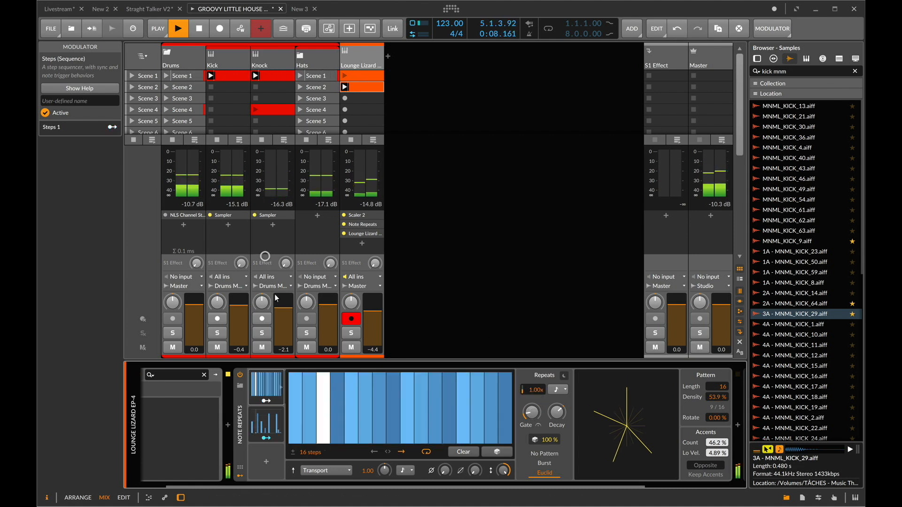
pyautogui.click(265, 401)
pyautogui.moveTo(532, 413)
pyautogui.mouseDown()
pyautogui.moveTo(532, 403)
pyautogui.moveTo(529, 417)
pyautogui.mouseUp()
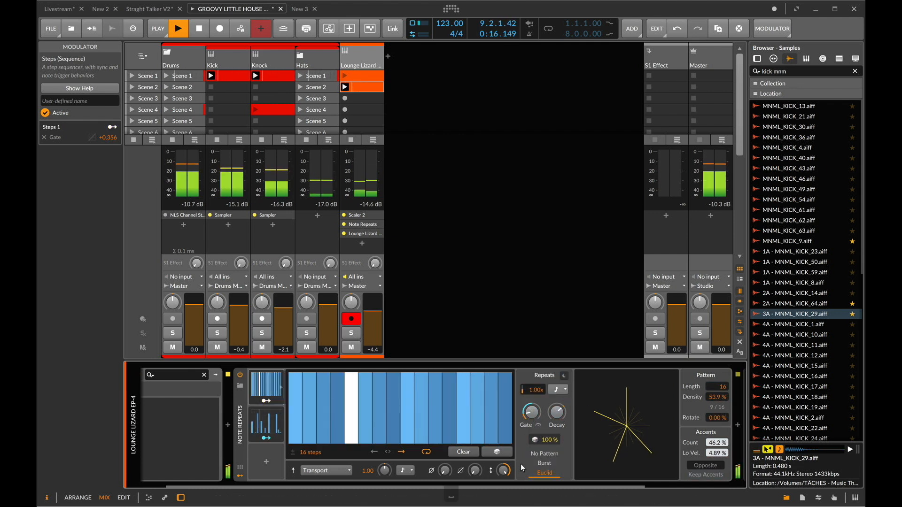
# Randomise the Steps 1 pattern, redrawing its last two steps, and set the accents' low velocity to 4.44 %
pyautogui.click(499, 455)
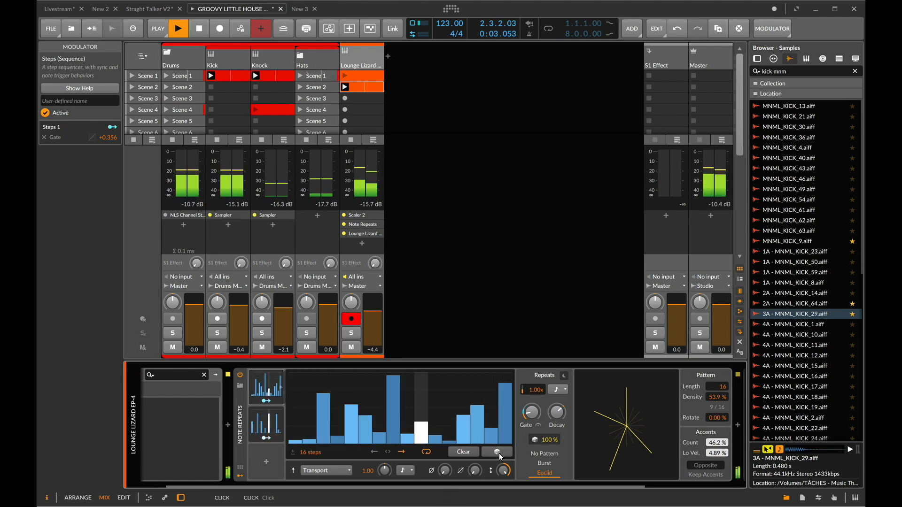
pyautogui.moveTo(507, 409); pyautogui.dragTo(507, 414)
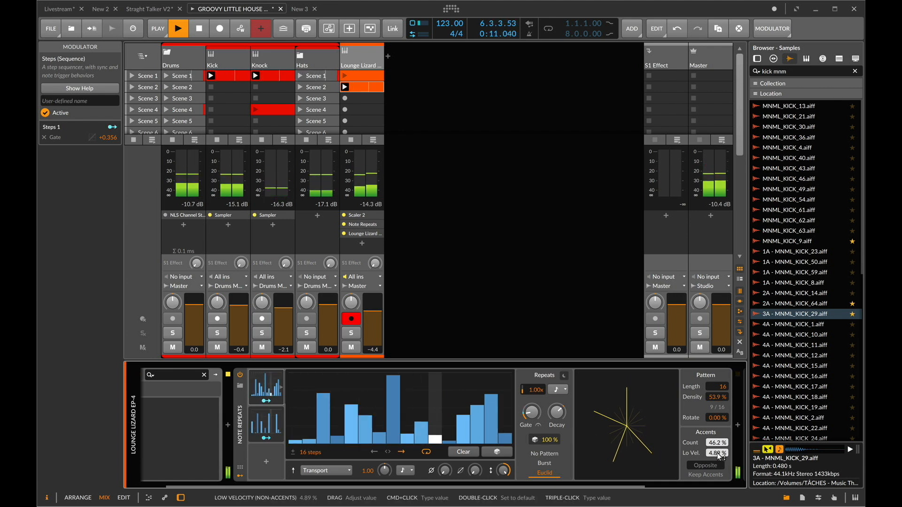
pyautogui.moveTo(717, 452); pyautogui.dragTo(716, 450)
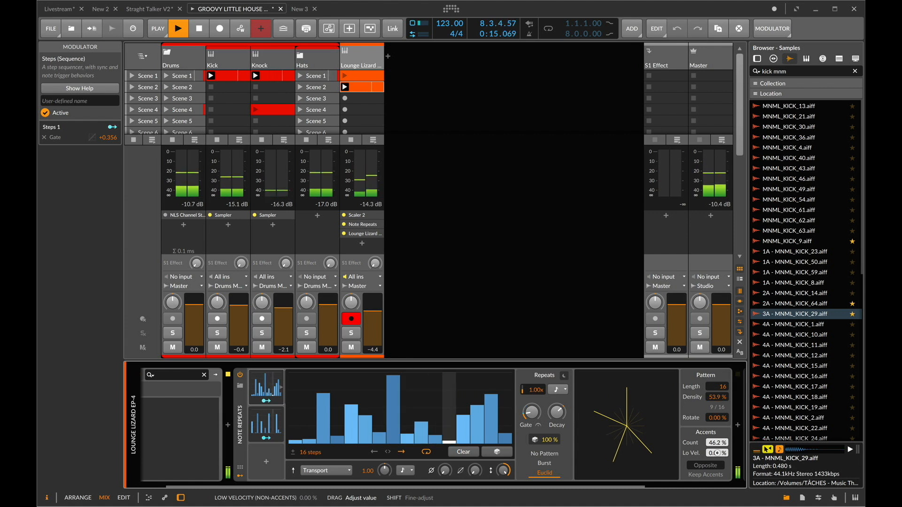
pyautogui.moveTo(716, 453); pyautogui.dragTo(717, 452)
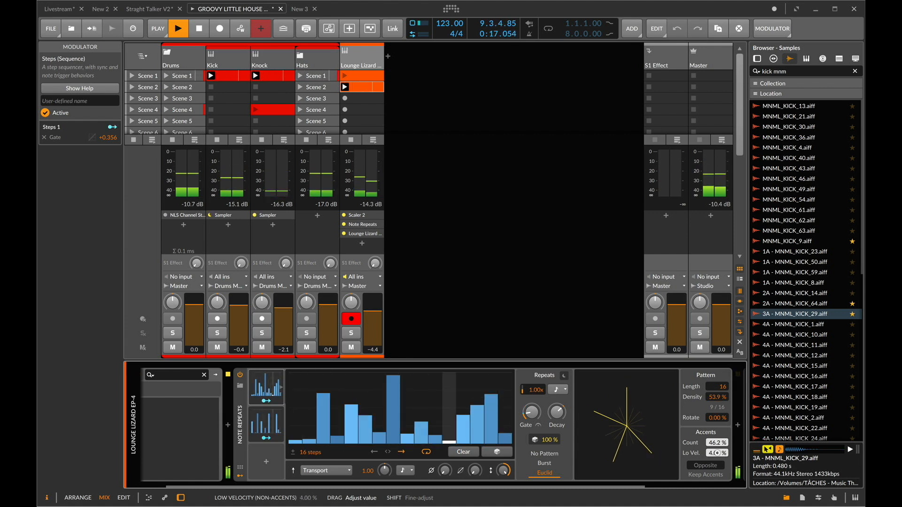
# Open Steps 2, try a random pattern and a 41.4 % pattern density, undo the density change and clear the Steps 2 pattern
pyautogui.click(266, 423)
pyautogui.click(497, 454)
pyautogui.moveTo(718, 397); pyautogui.dragTo(720, 401)
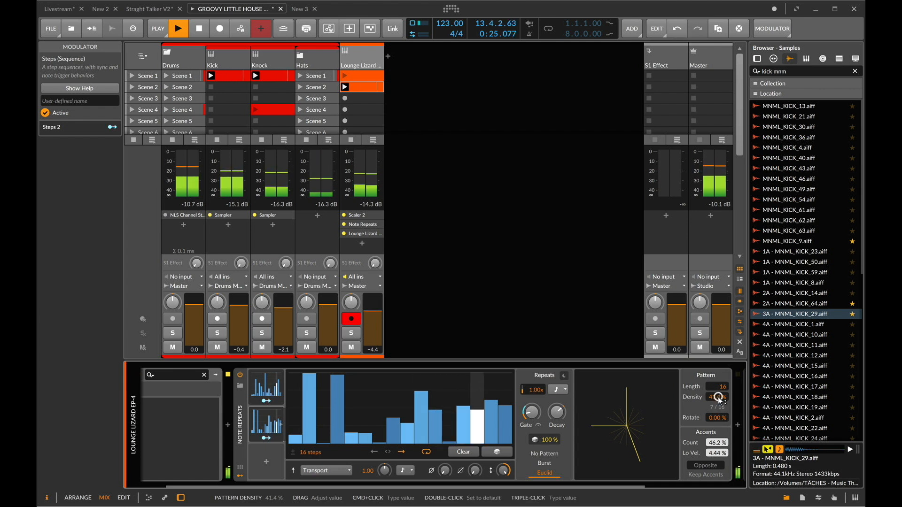
pyautogui.press('super+z')
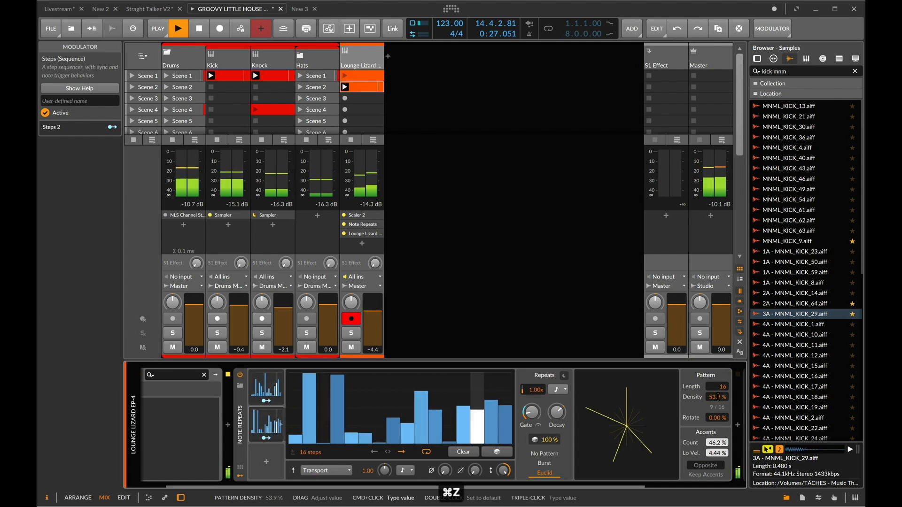
pyautogui.click(470, 453)
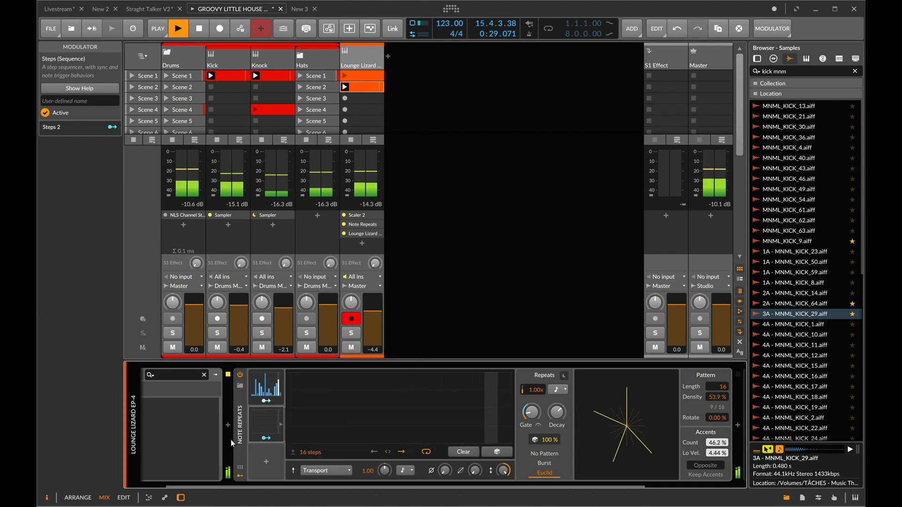
# Map Steps 2 to Note Repeats' pattern density with a modulation amount of +1.000
pyautogui.moveTo(715, 397); pyautogui.dragTo(716, 386)
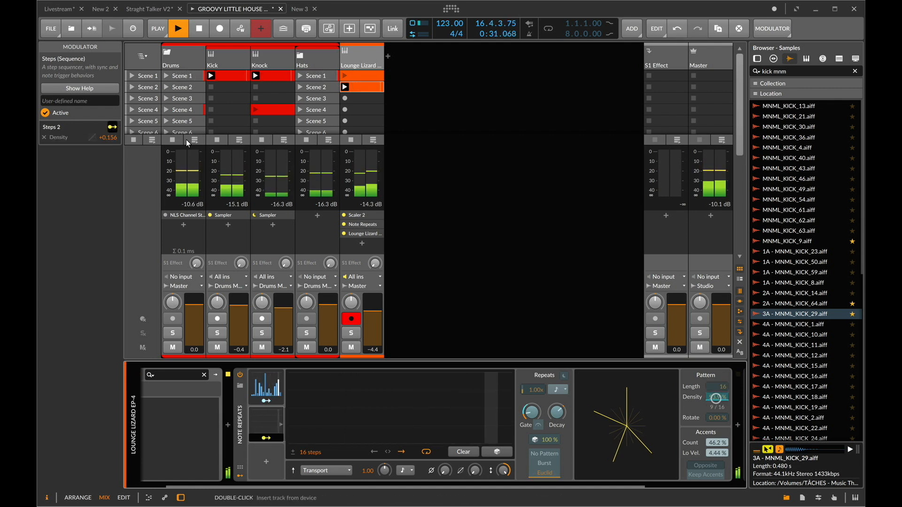
pyautogui.doubleClick(113, 139)
pyautogui.write('2')
pyautogui.press('Return')
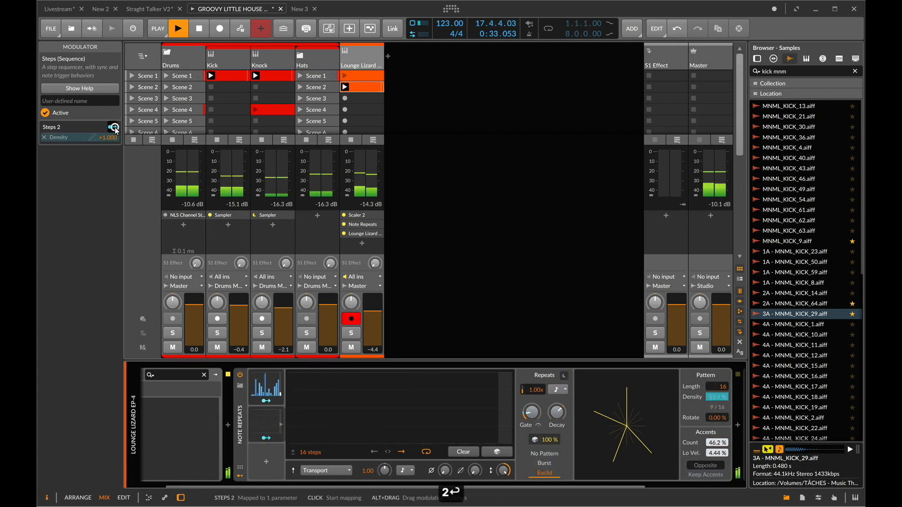
# Draw the Steps 2 pattern with step 6 at 83 %, step 11 about half, step 12 at 100 %, step 13 at 39 % and the rest at zero
pyautogui.moveTo(425, 383); pyautogui.dragTo(467, 350)
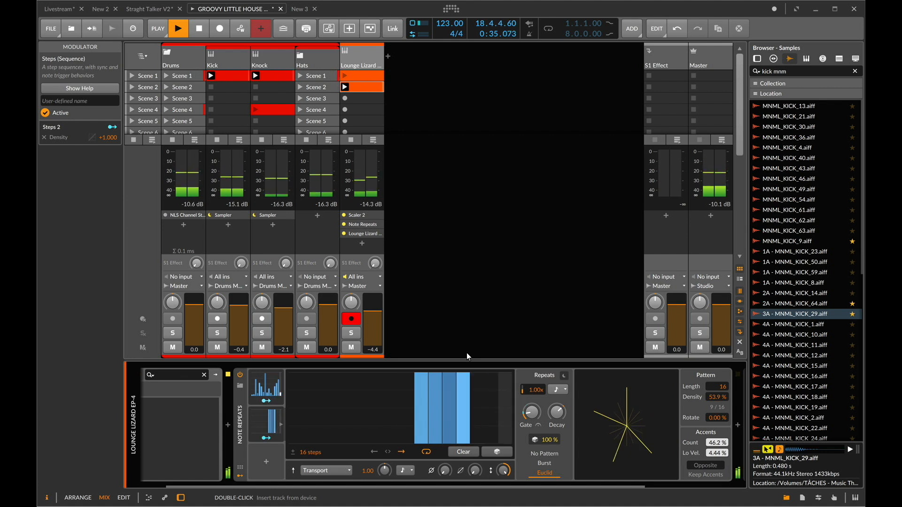
pyautogui.click(429, 405)
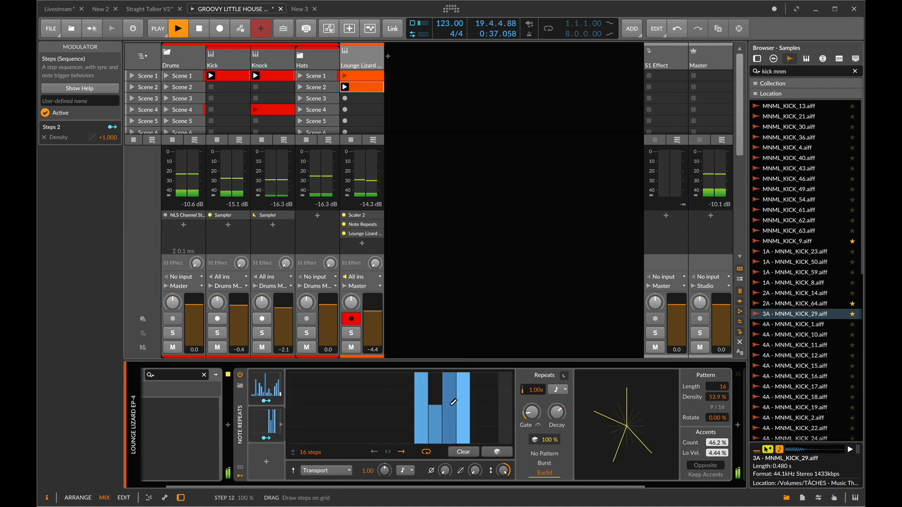
pyautogui.click(464, 414)
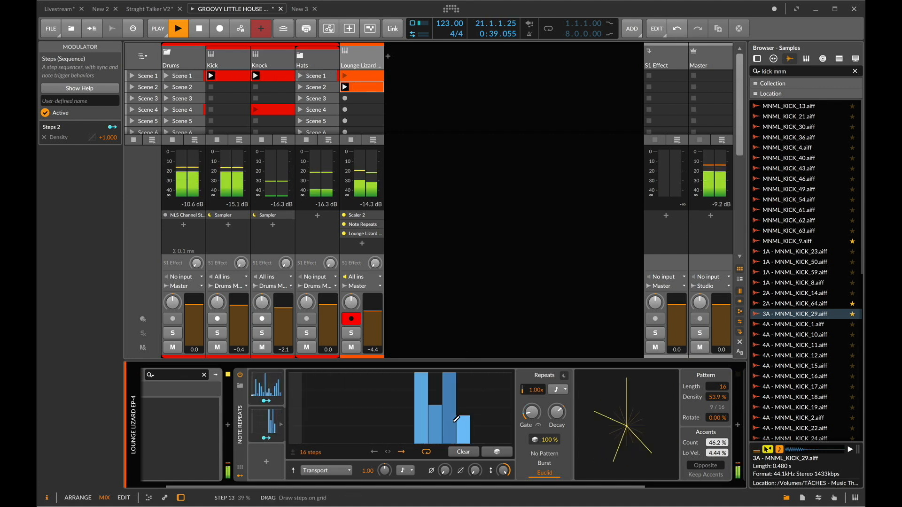
pyautogui.click(405, 418)
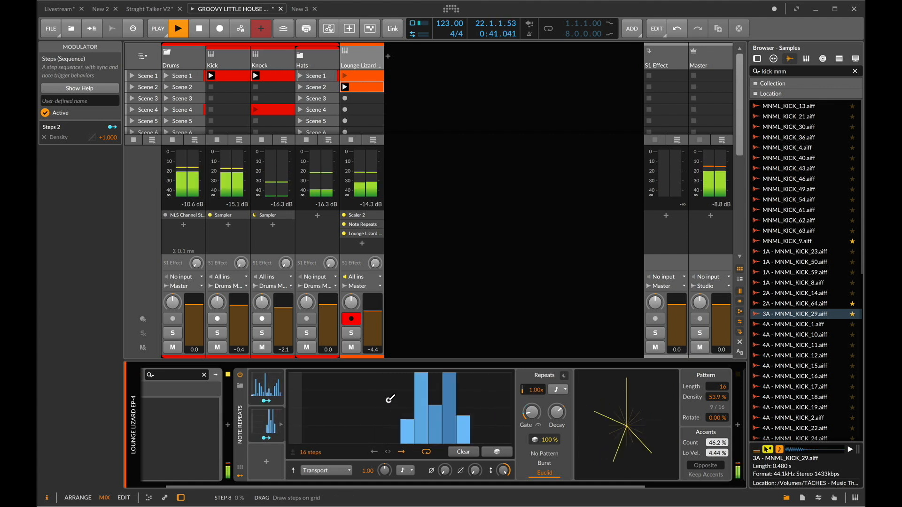
pyautogui.click(391, 399)
pyautogui.click(365, 385)
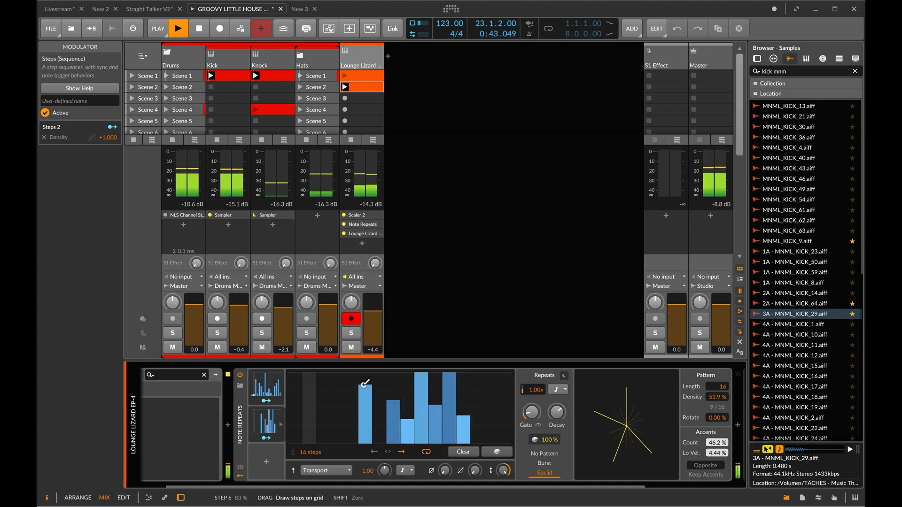
pyautogui.moveTo(387, 405); pyautogui.dragTo(407, 414)
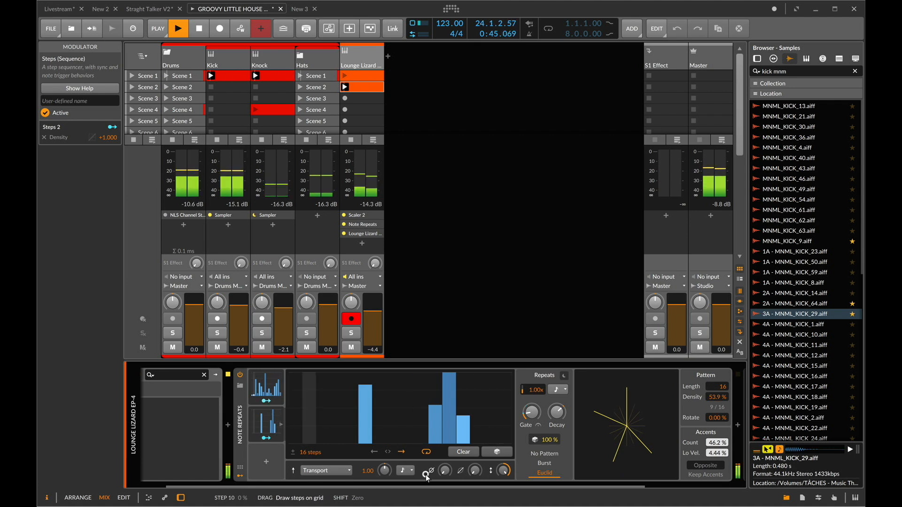
# Clear step 6 of the Steps 2 pattern and draw step 9 at a little under half height
pyautogui.click(365, 414)
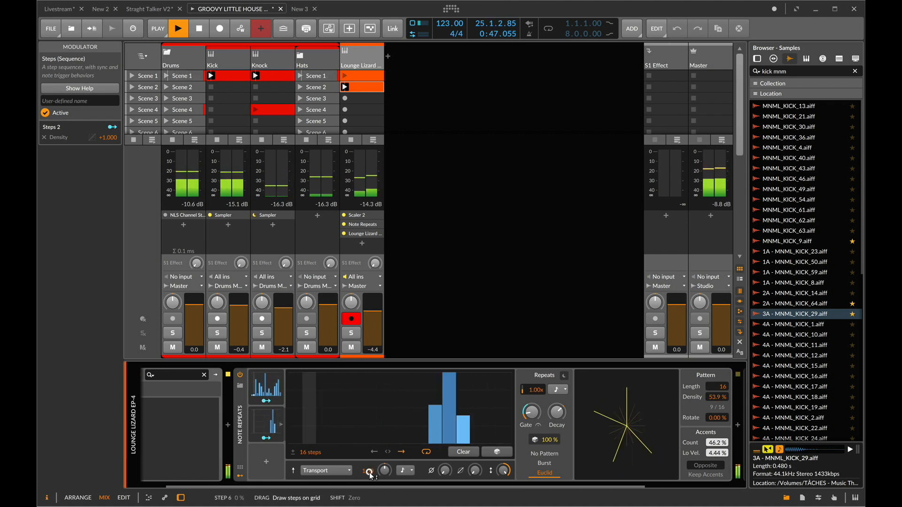
pyautogui.click(412, 409)
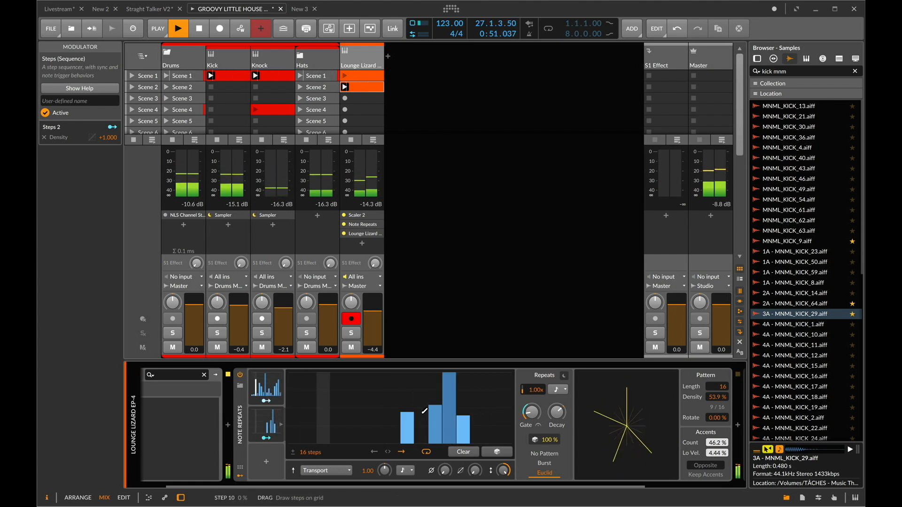
# With the Scene 1 piano clip playing, reset the electric piano track's volume to 0.0 dB and adjust Note Repeats' gate
pyautogui.click(344, 75)
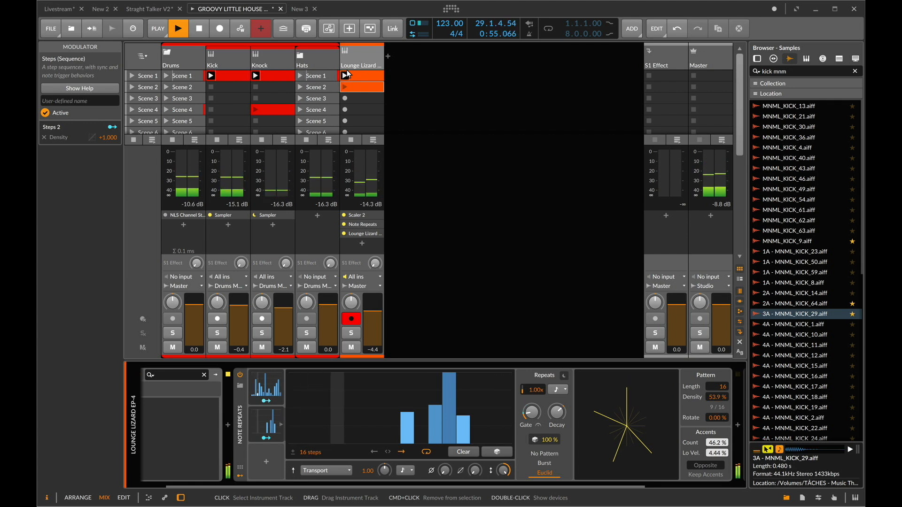
pyautogui.doubleClick(373, 312)
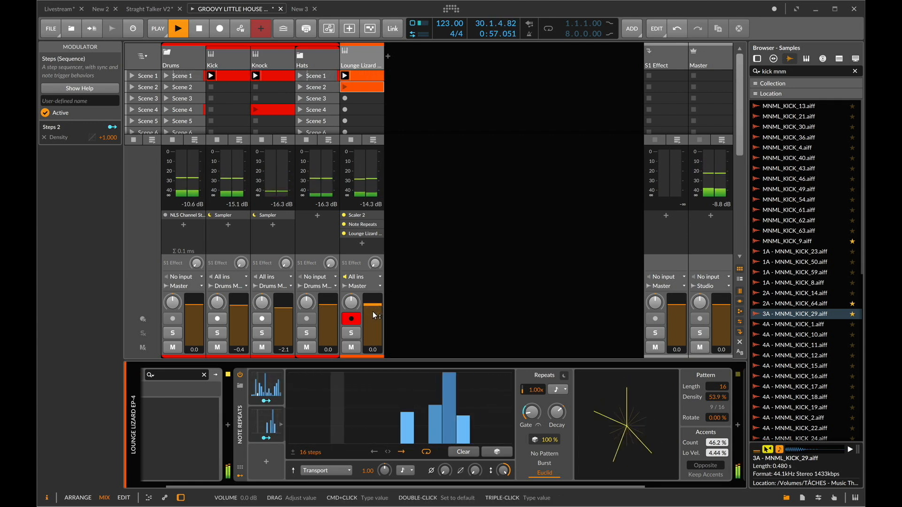
pyautogui.moveTo(531, 412); pyautogui.dragTo(528, 419)
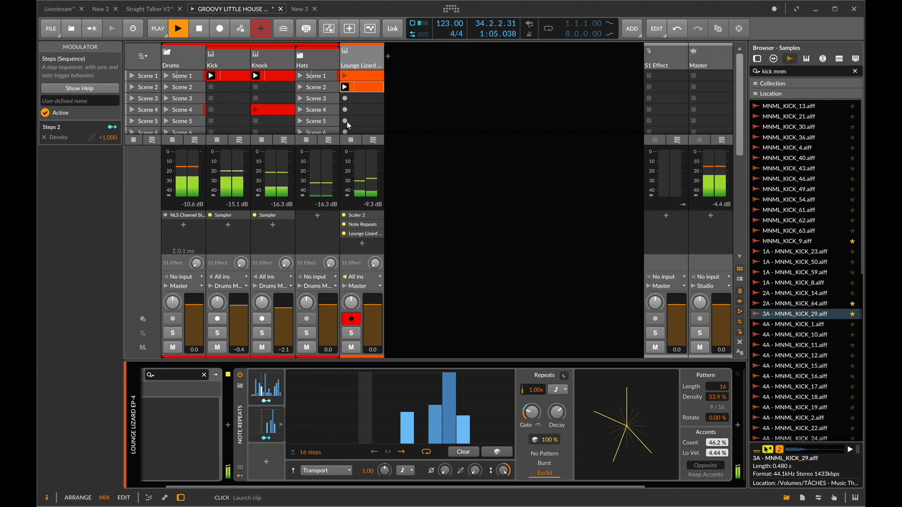
# Stop playback and duplicate the Lounge Lizard track with its clips and devices
pyautogui.click(361, 54)
pyautogui.press('space')
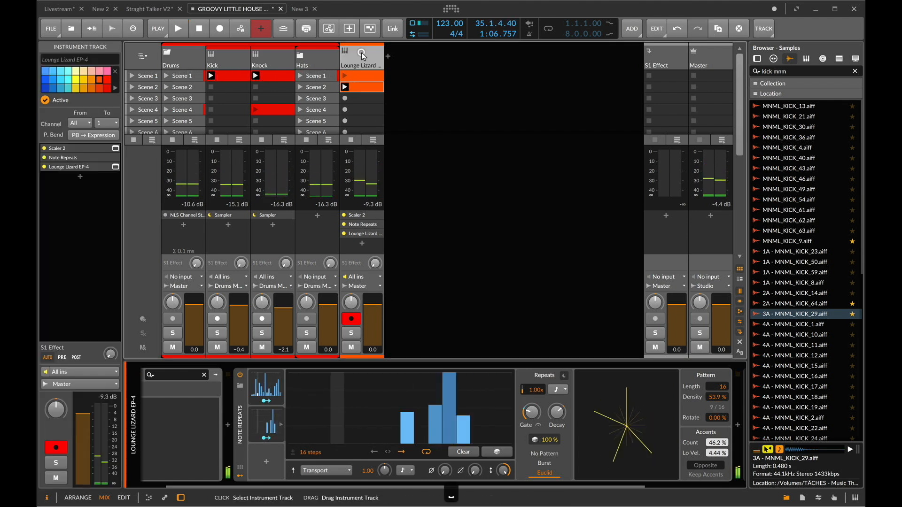
pyautogui.press('super+d')
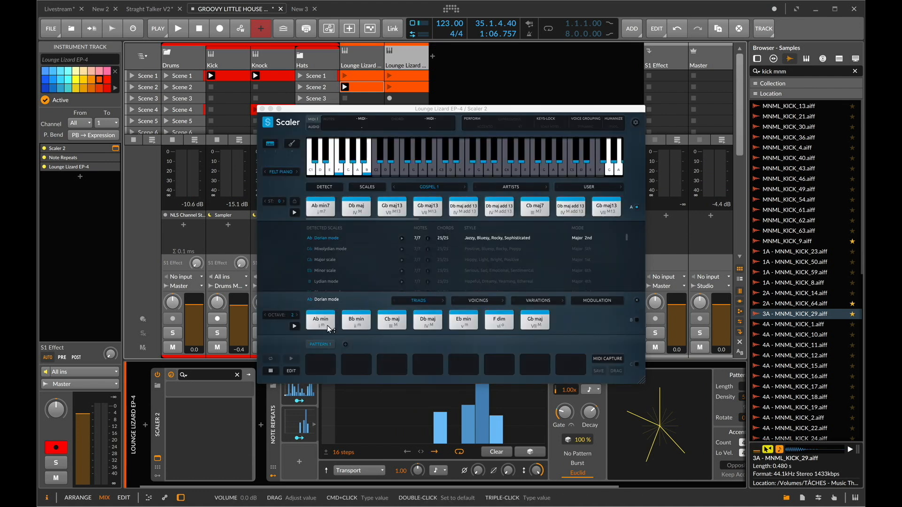
# In the duplicate's Scaler 2, audition the Gospel 1 chords and send the whole set to the progression patterns
pyautogui.click(630, 214)
pyautogui.hscroll(2, 330, 208)
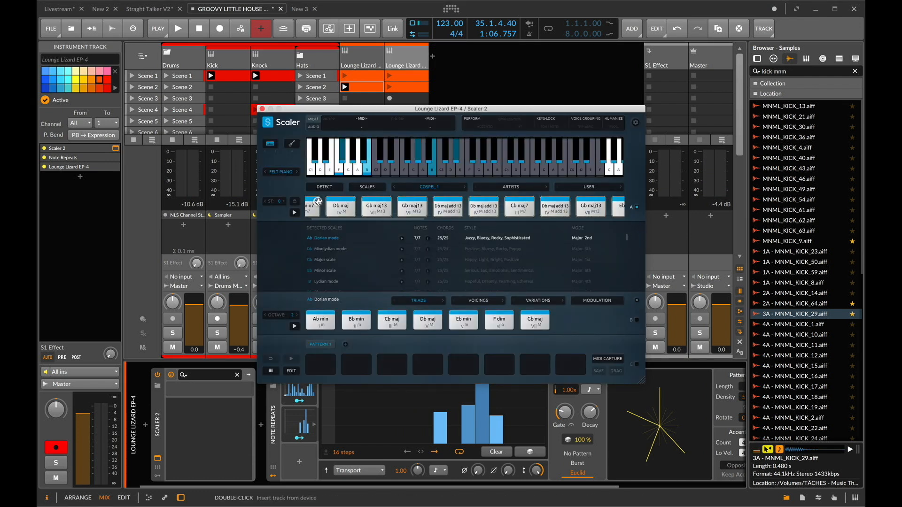
pyautogui.hscroll(-2, 357, 220)
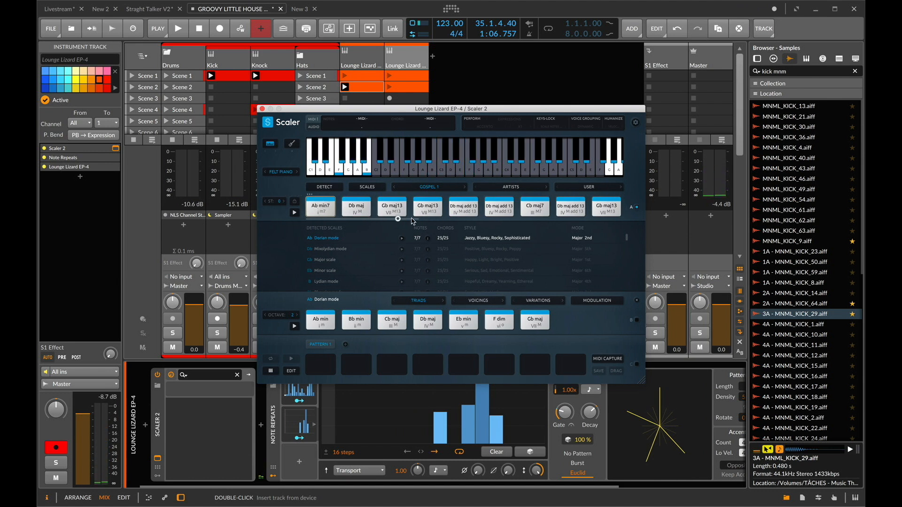
pyautogui.hscroll(2, 321, 211)
pyautogui.hscroll(-2, 327, 214)
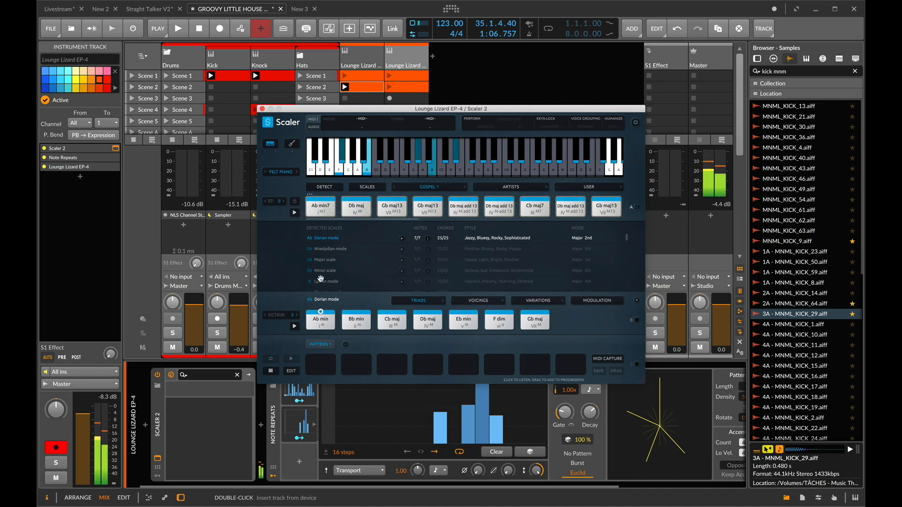
pyautogui.click(597, 358)
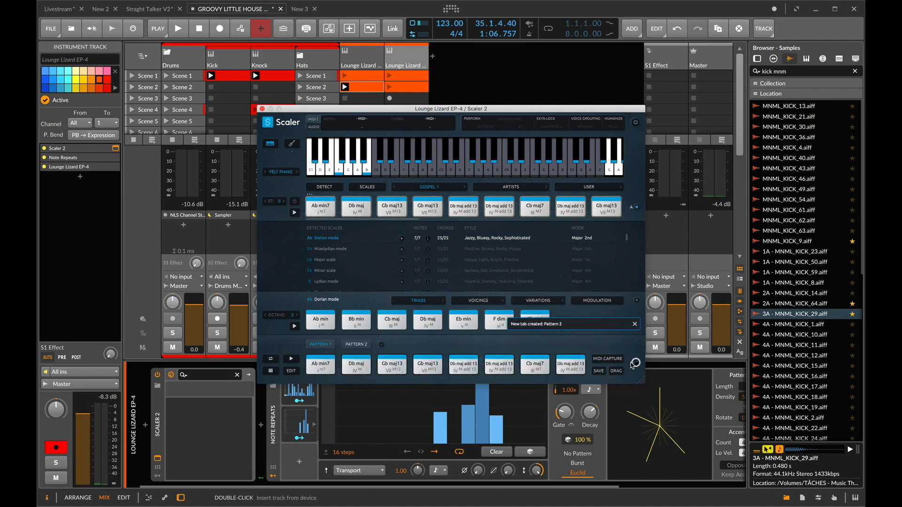
# Edit Pattern 1's chord voicings, setting inversion 3 on the fourth to seventh chords, and close Scaler 2
pyautogui.click(291, 371)
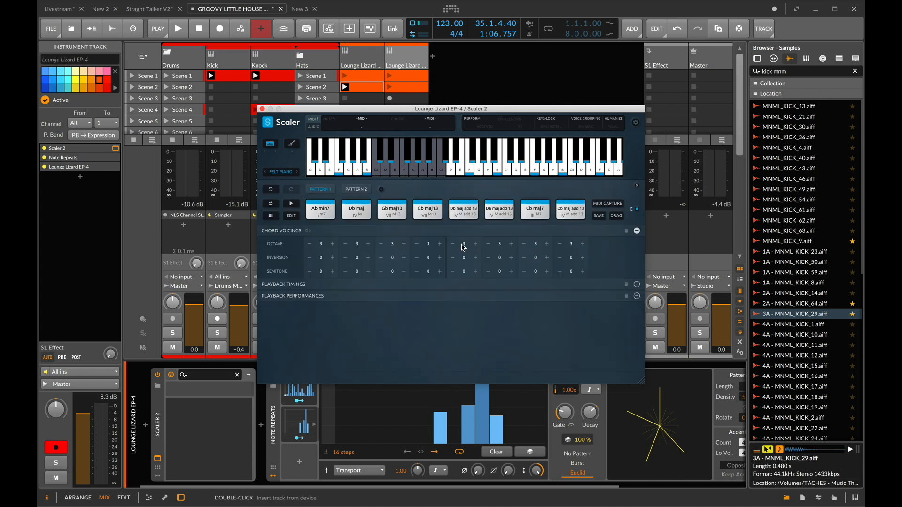
pyautogui.press('space')
pyautogui.click(389, 87)
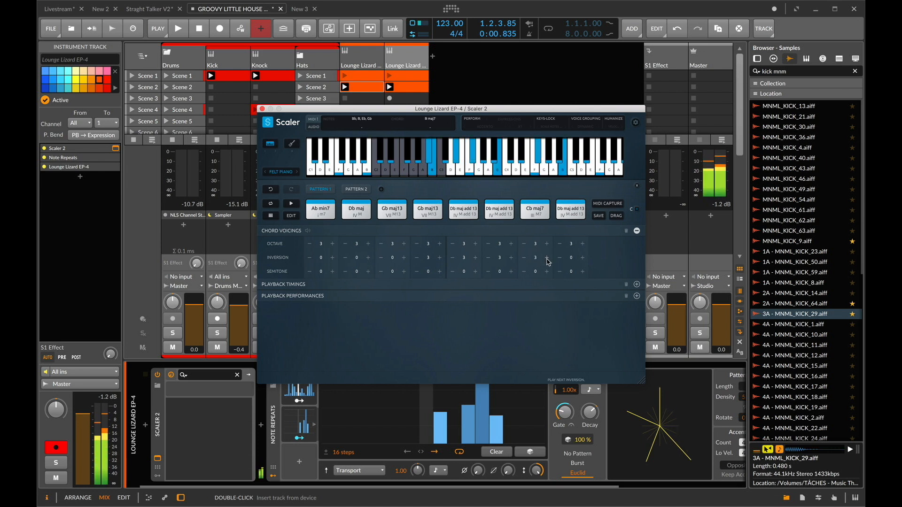
pyautogui.click(261, 109)
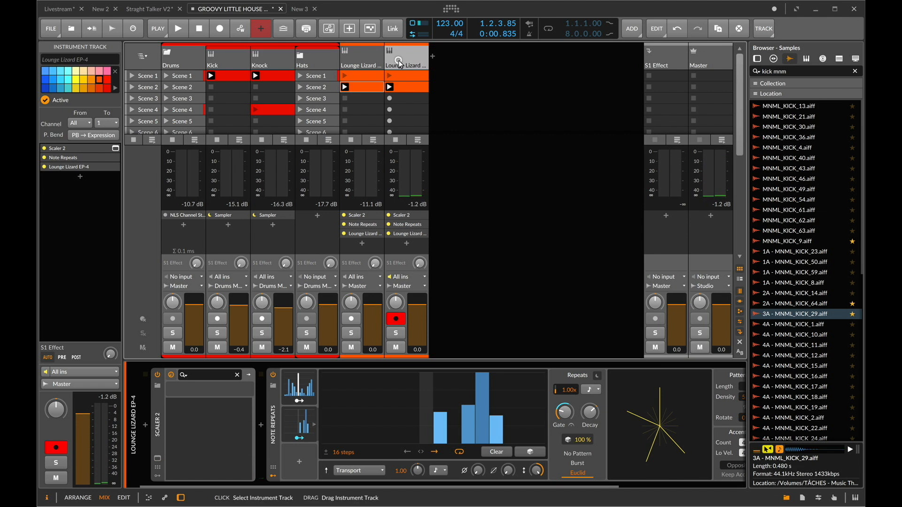
# Randomise the Steps 1 and Steps 2 patterns in the duplicate track's Note Repeats
pyautogui.click(299, 387)
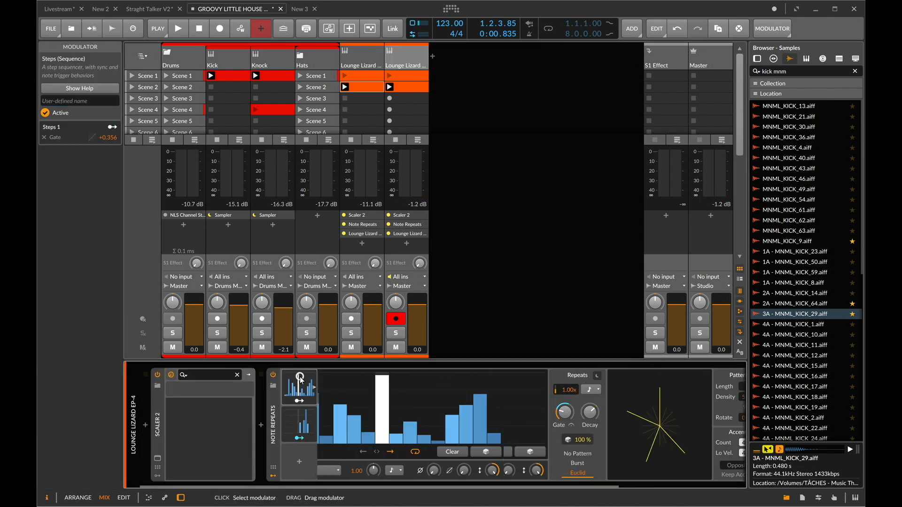
pyautogui.click(538, 453)
pyautogui.click(539, 454)
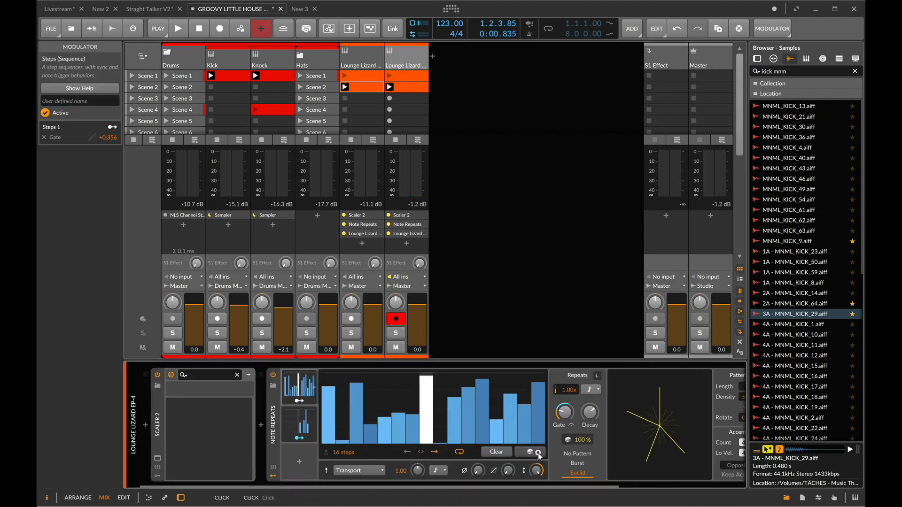
pyautogui.click(305, 423)
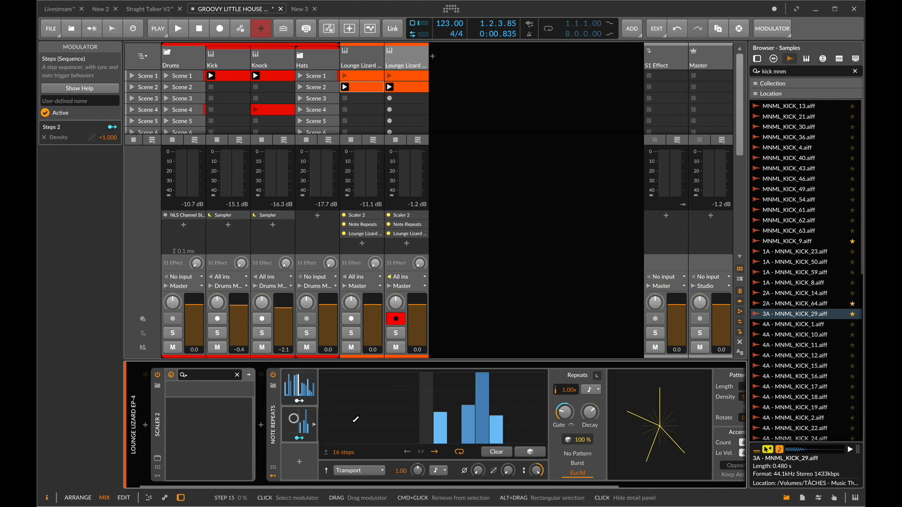
pyautogui.click(518, 450)
# Start playback and lower the duplicate Lounge Lizard track's volume to -9.2 dB
pyautogui.press('space')
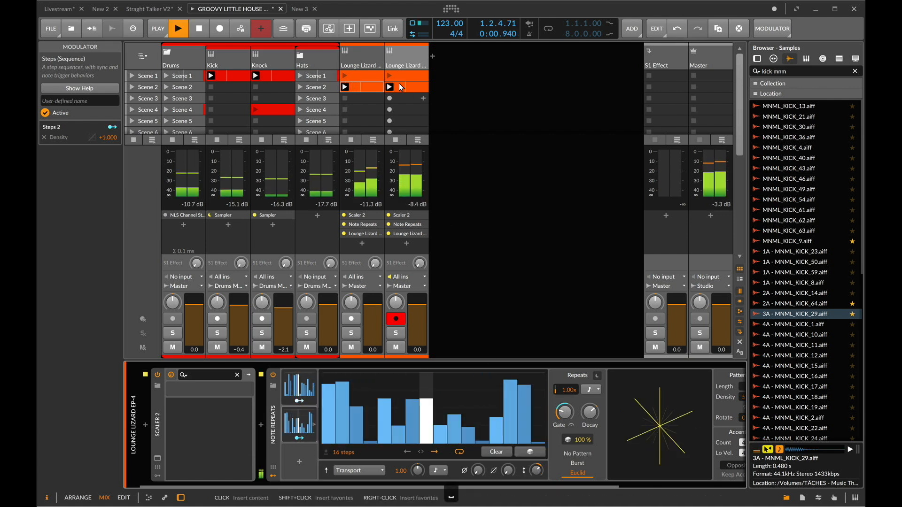
pyautogui.moveTo(418, 313); pyautogui.dragTo(427, 327)
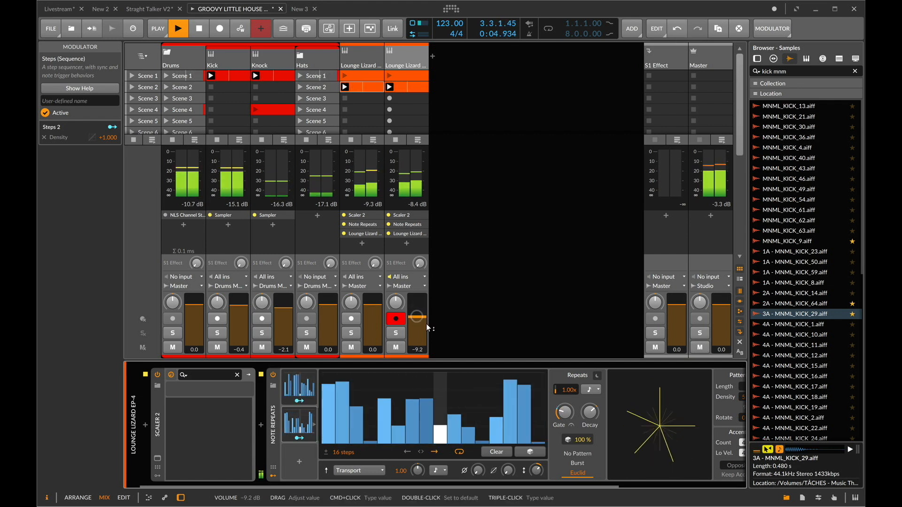
# Set the duplicate's Note Repeats to 57.0 % pattern density and 14.7 % low accent velocity
pyautogui.hscroll(5, 579, 387)
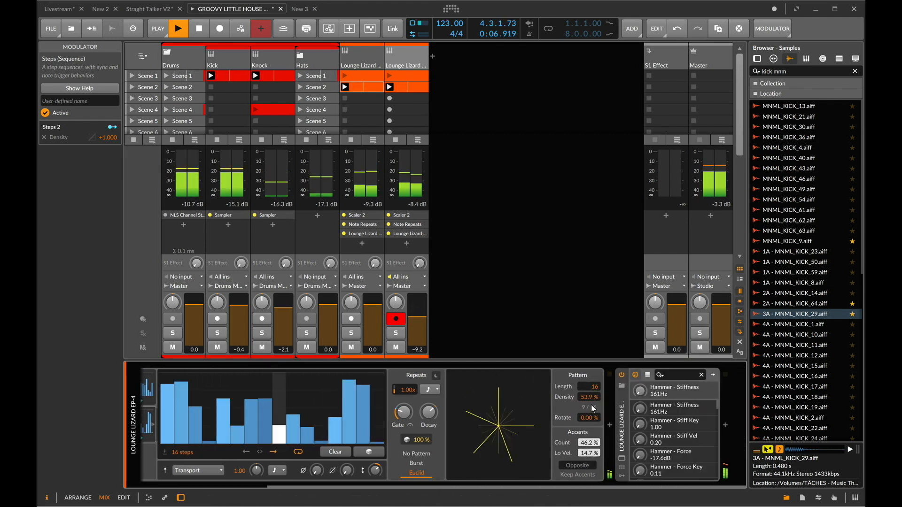
pyautogui.scroll(-3, 590, 402)
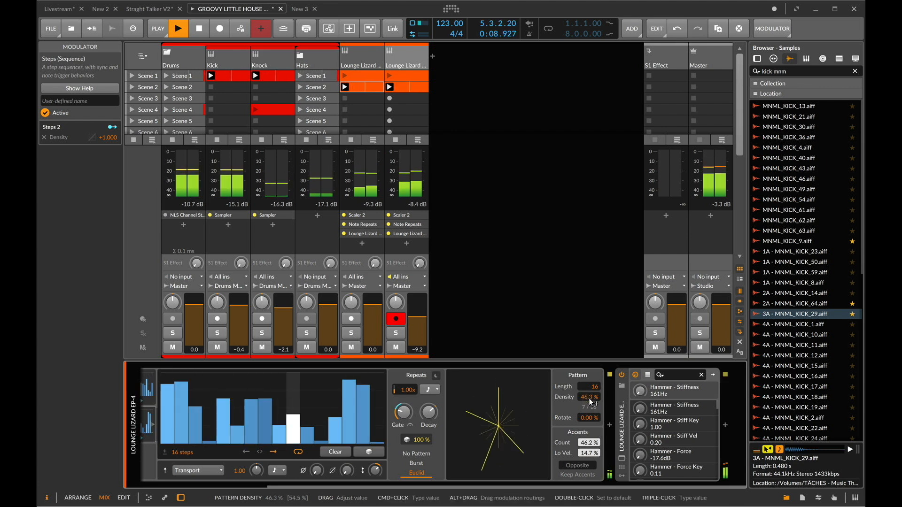
pyautogui.scroll(3, 591, 402)
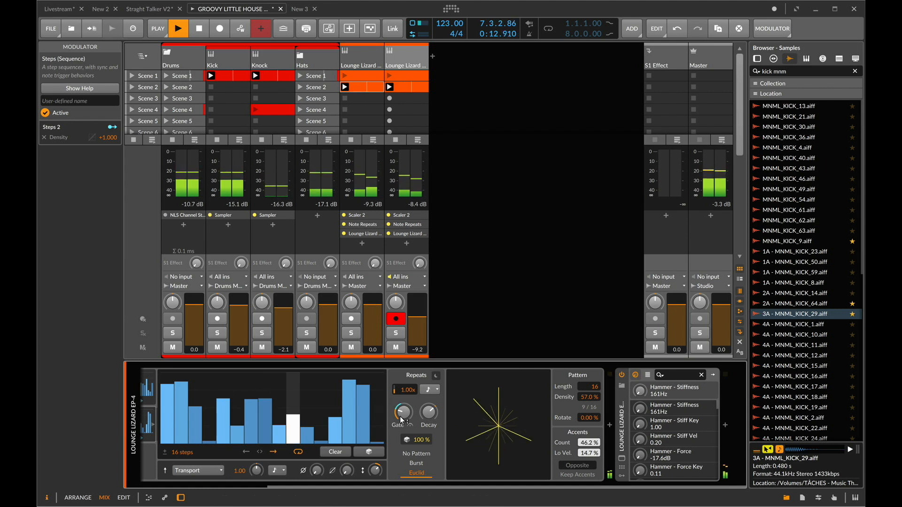
# Play both piano tracks' Scene 1 clips, check the note in the duplicate's clip, and return to its devices
pyautogui.click(372, 74)
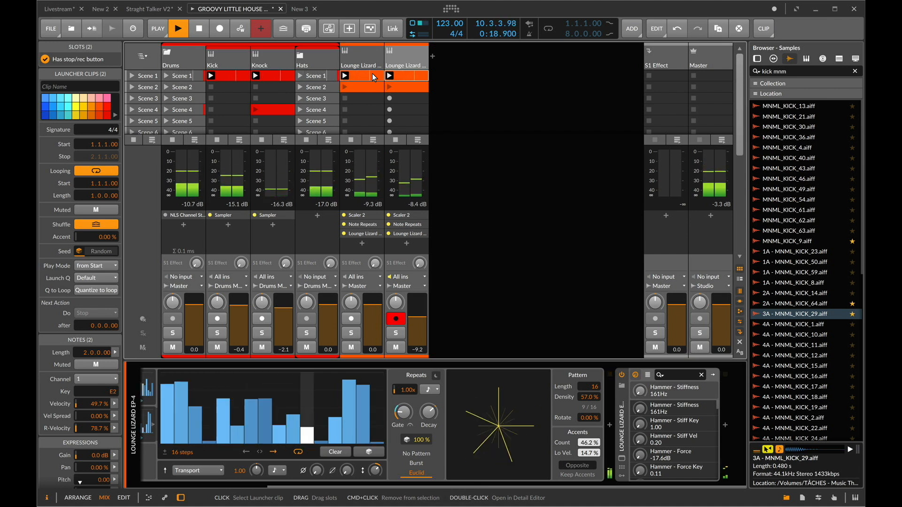
pyautogui.doubleClick(410, 76)
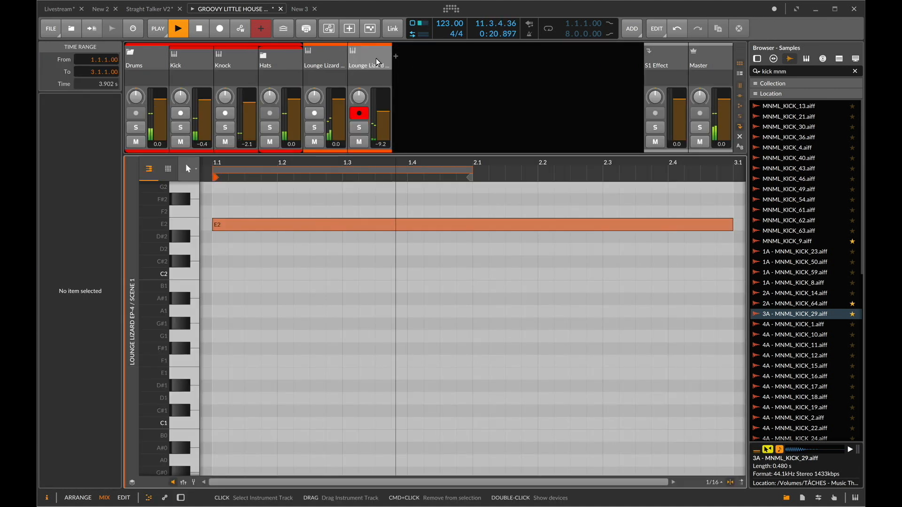
pyautogui.doubleClick(378, 62)
# Set the third chord, Gb maj13, to inversion 3 in the duplicate's Scaler 2, restart playback and close Scaler 2
pyautogui.click(161, 459)
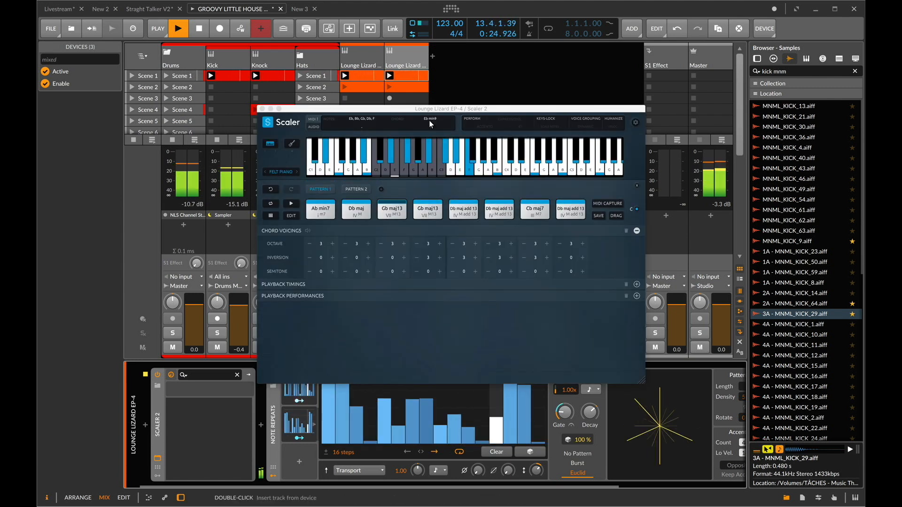
pyautogui.press('space')
pyautogui.click(400, 258)
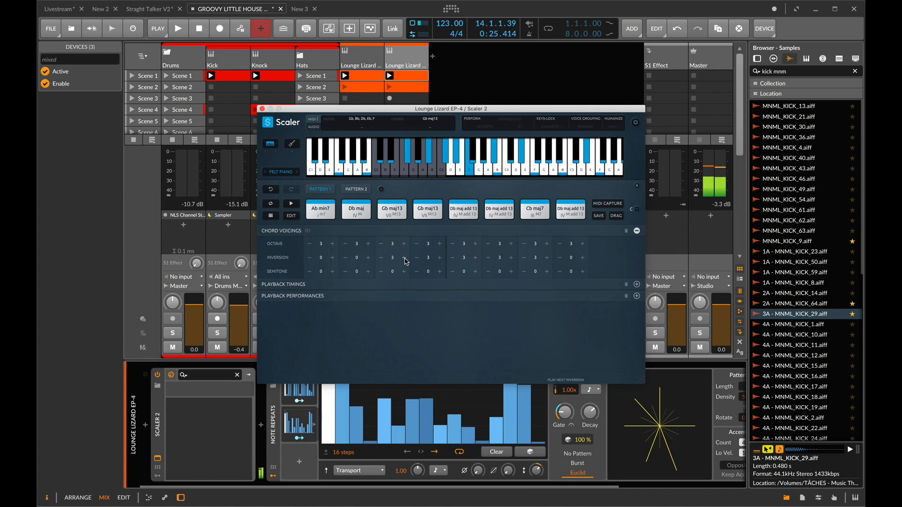
pyautogui.press('space')
pyautogui.click(377, 88)
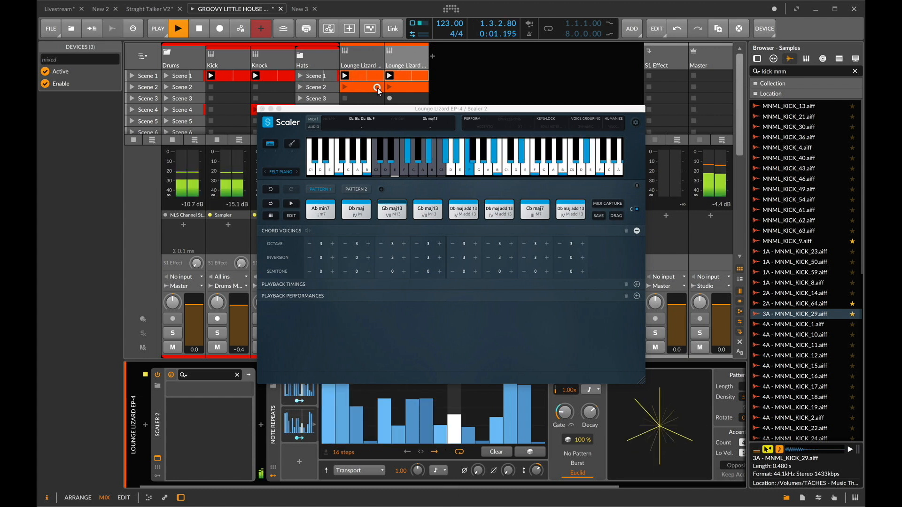
pyautogui.click(262, 109)
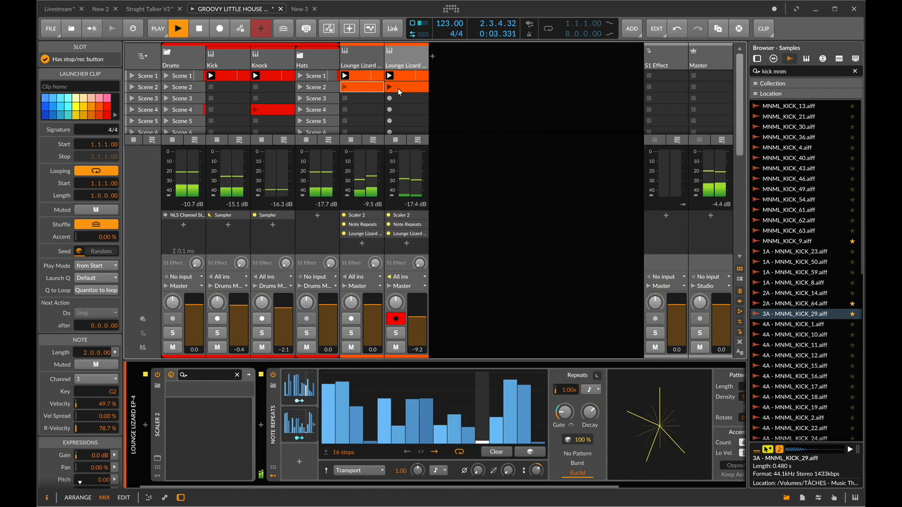
# Group the two Lounge Lizard tracks and launch the group's Scene 2 to switch both clips together
pyautogui.keyDown('shift'); pyautogui.click(412, 87); pyautogui.keyUp('shift')
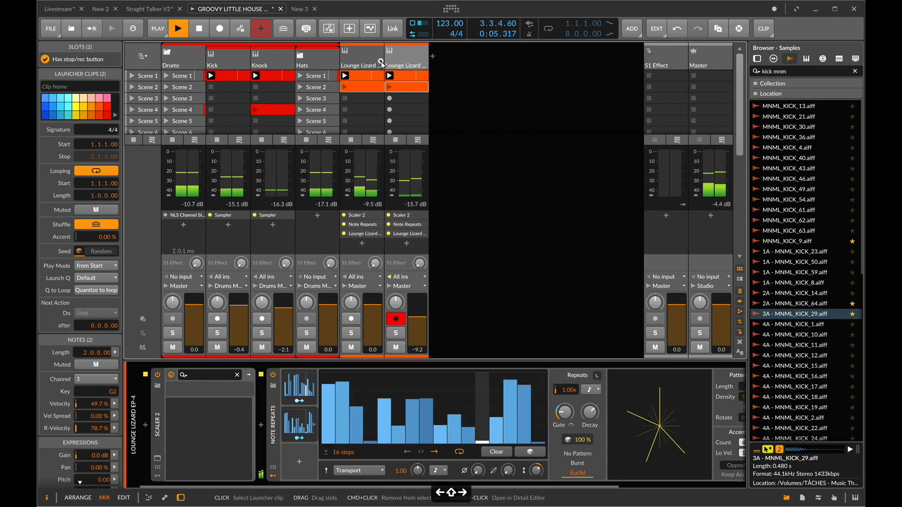
pyautogui.press('super+g')
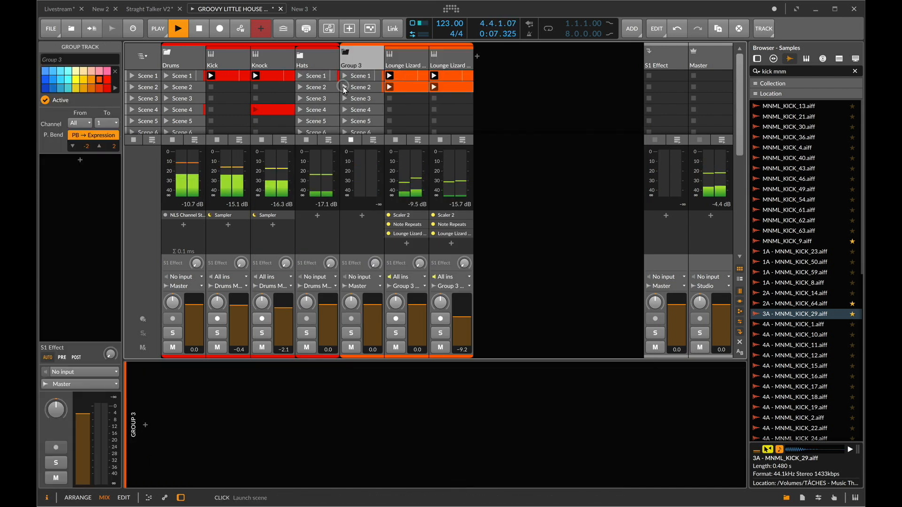
pyautogui.press('space')
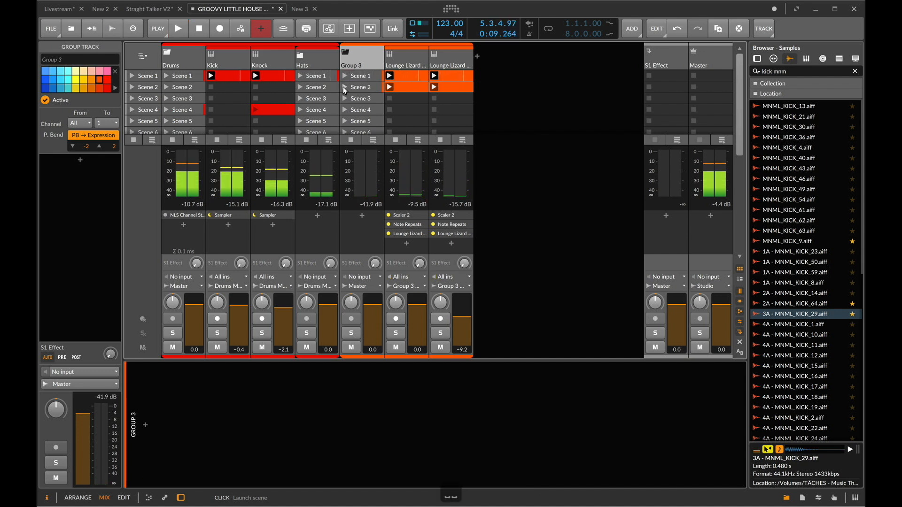
pyautogui.click(344, 88)
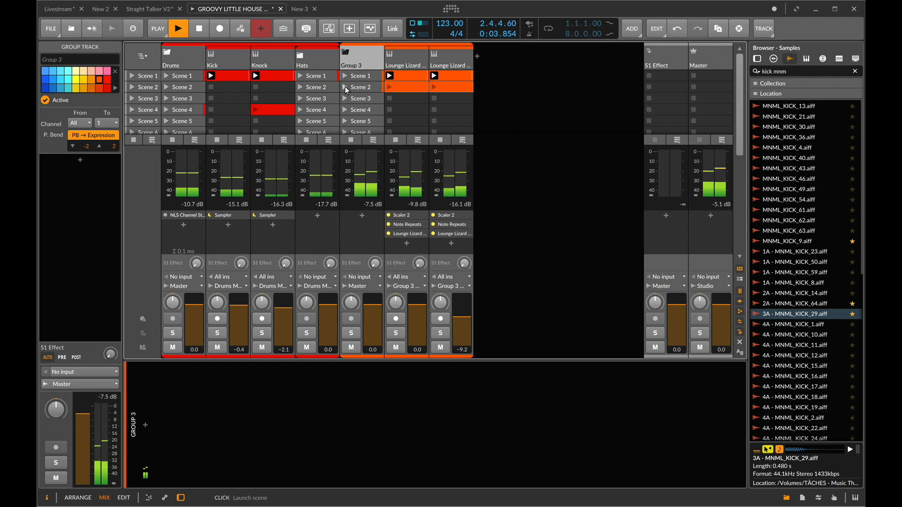
pyautogui.click(345, 87)
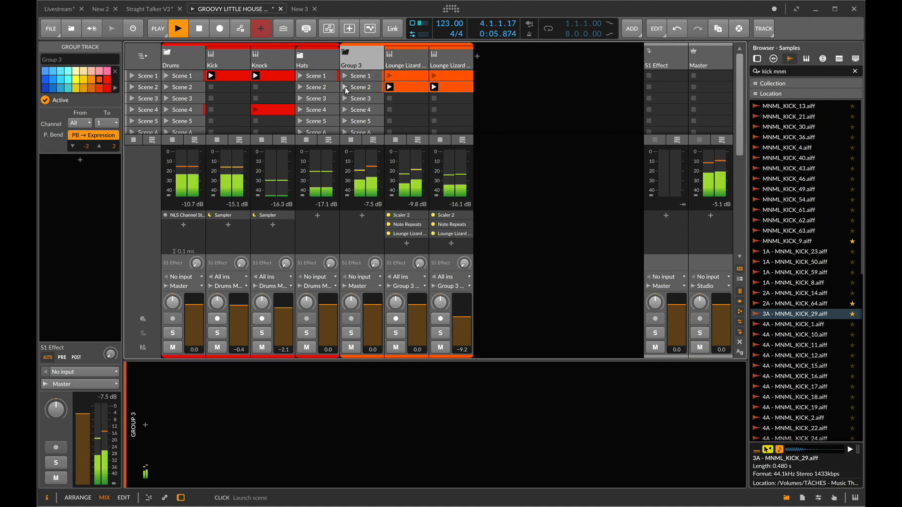
# Stop playback and insert a Randomize device after Note Repeats on the first Lounge Lizard track
pyautogui.click(406, 225)
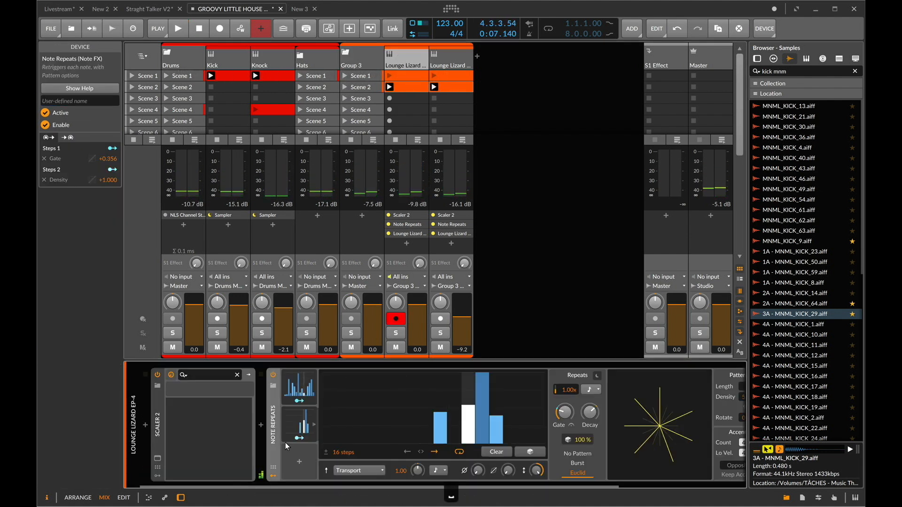
pyautogui.scroll(-5, 260, 426)
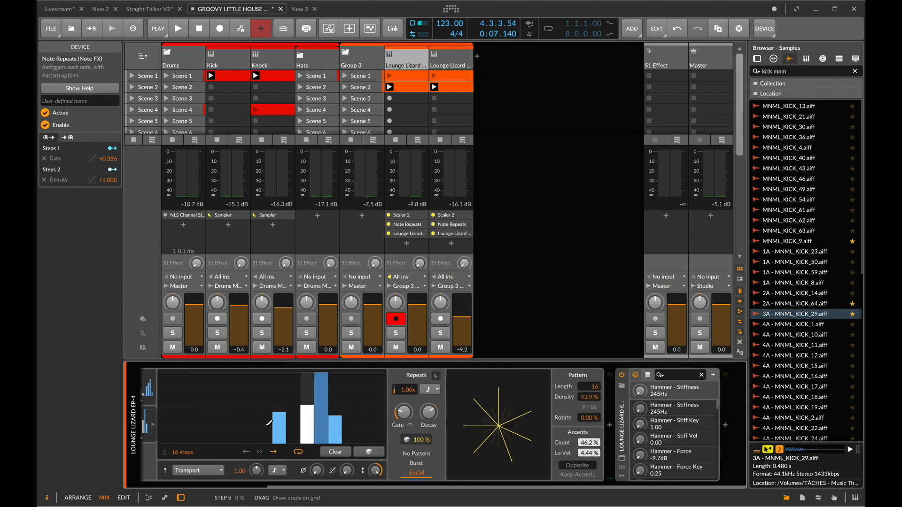
pyautogui.click(610, 424)
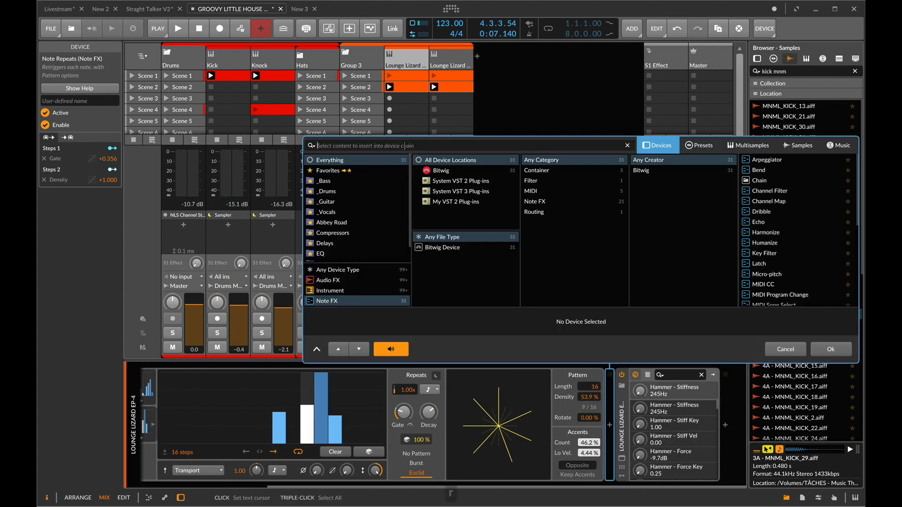
pyautogui.write('rand')
pyautogui.press('Return')
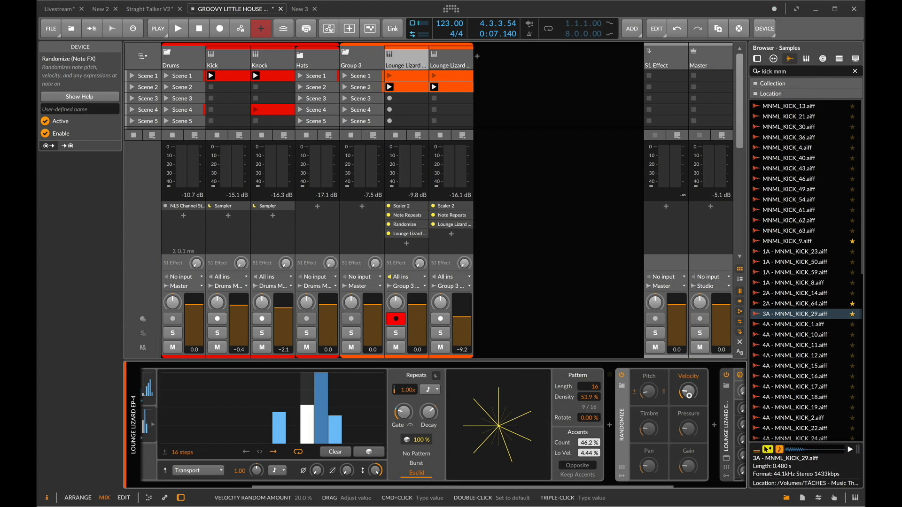
# Insert a Humanize device between Note Repeats and Randomize on the first Lounge Lizard track and restart playback
pyautogui.scroll(5, 688, 395)
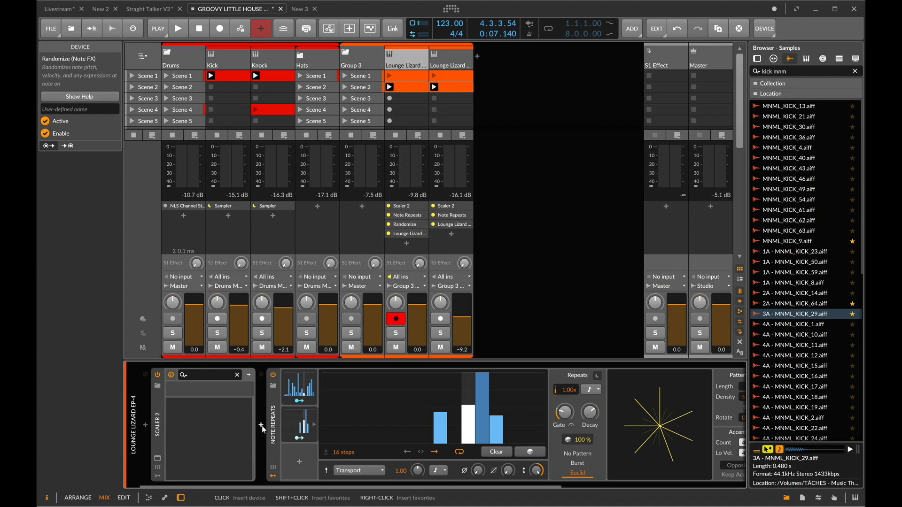
pyautogui.scroll(-5, 263, 427)
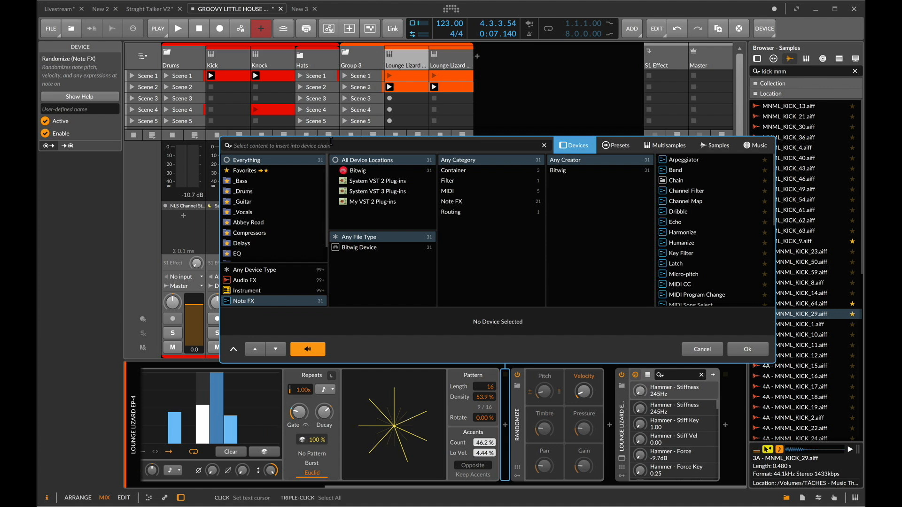
pyautogui.write('huma')
pyautogui.press('Down')
pyautogui.press('Return')
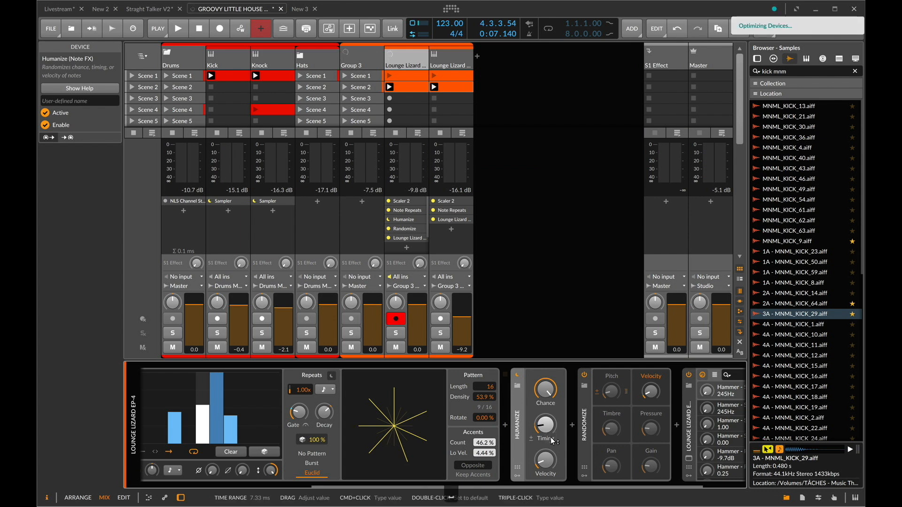
pyautogui.press('space')
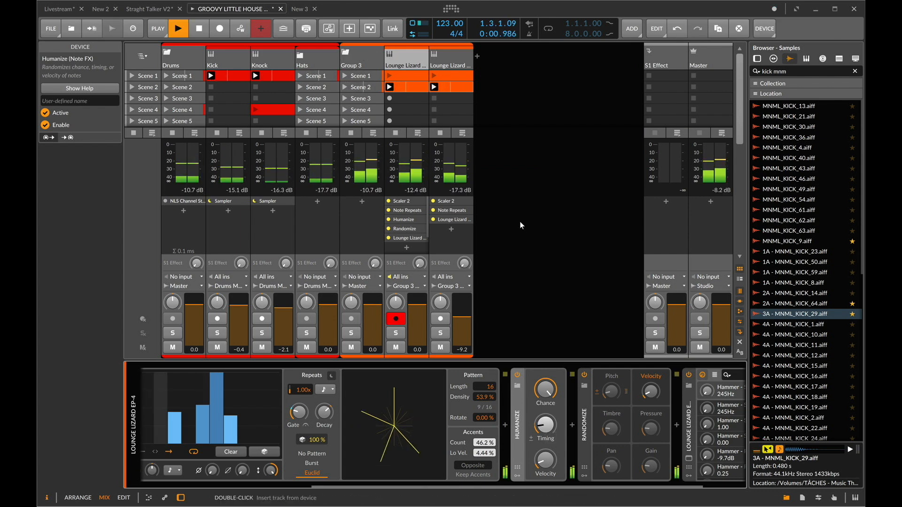
# Insert a Humanize device after Note Repeats on the duplicate Lounge Lizard track
pyautogui.click(451, 55)
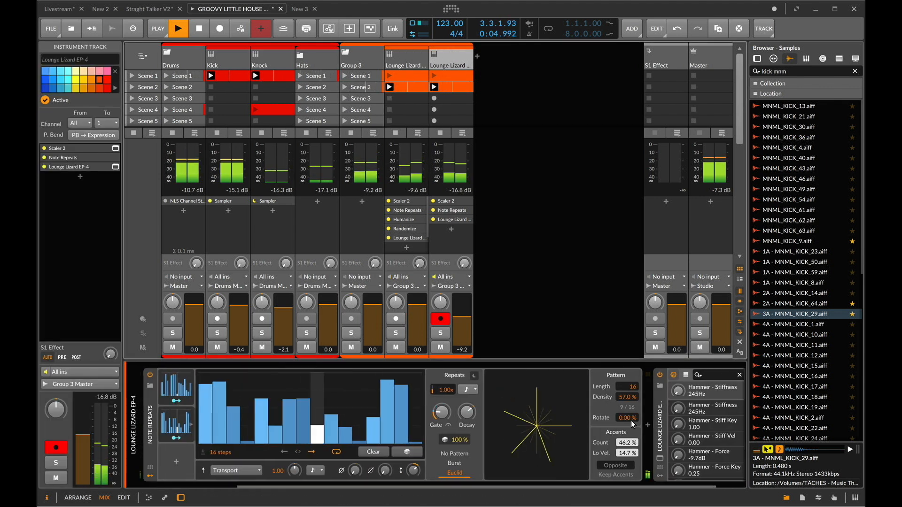
pyautogui.click(647, 424)
pyautogui.write('human')
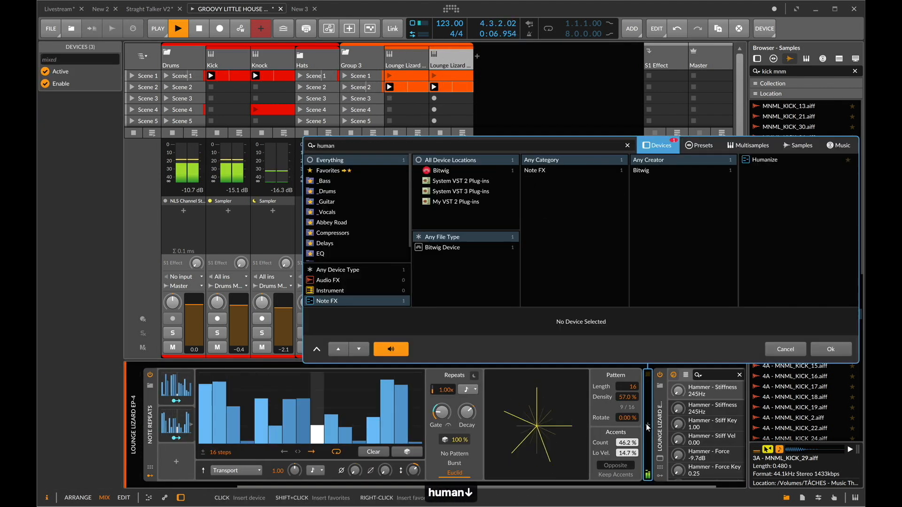
pyautogui.write('i')
pyautogui.press('Return')
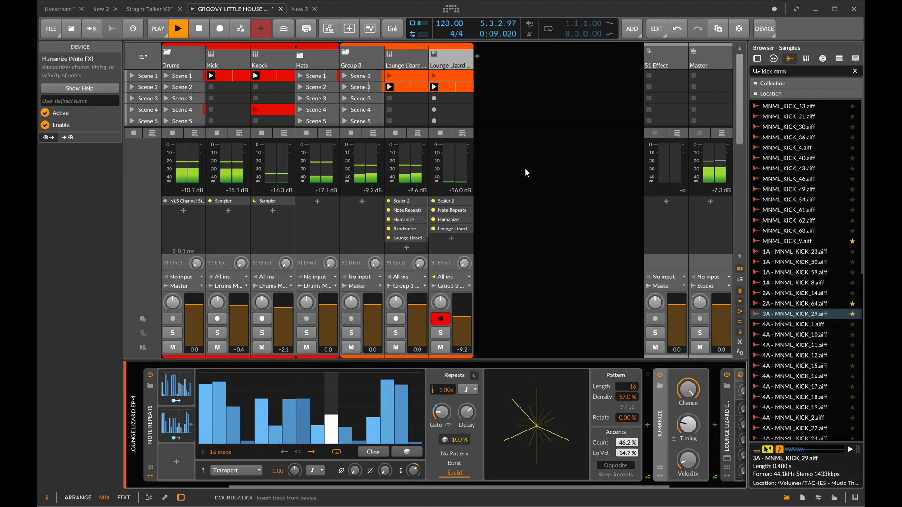
# Launch the piano group's Scene 1 and review the duplicate track's device chain
pyautogui.click(344, 76)
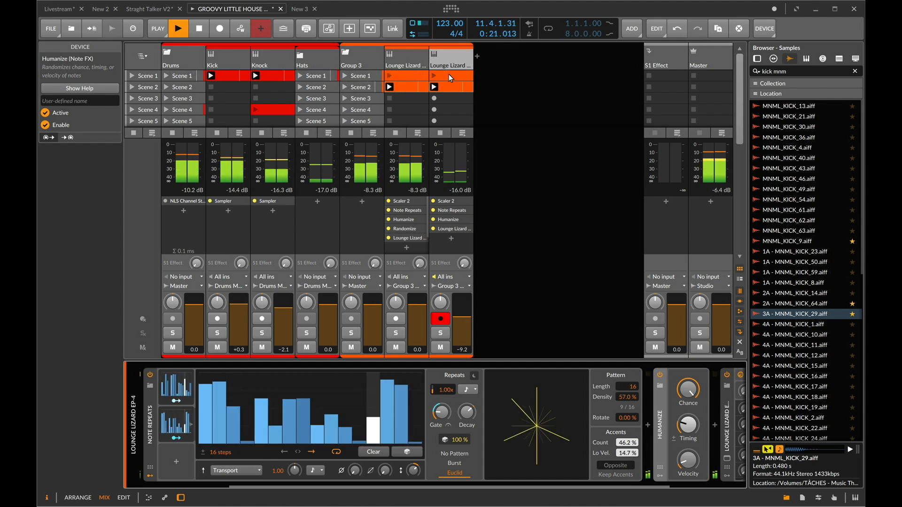
pyautogui.click(453, 52)
pyautogui.hscroll(3, 524, 424)
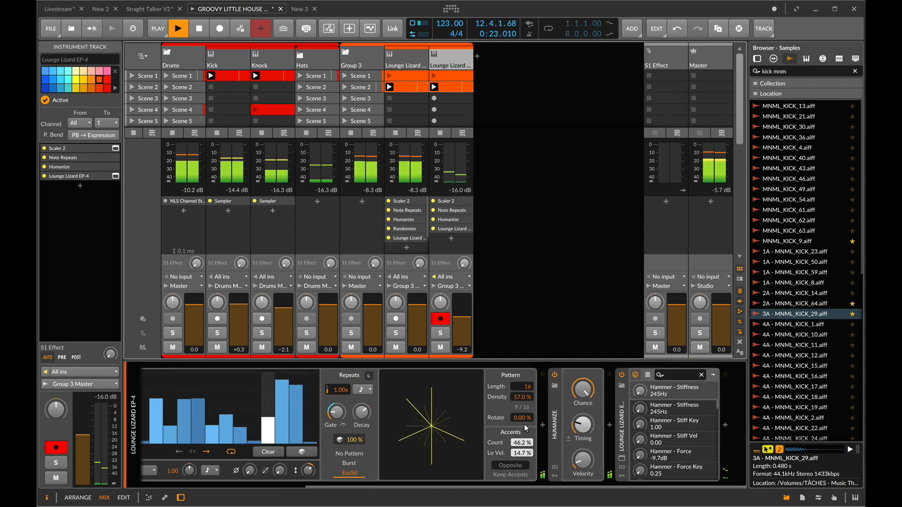
# Fold Group 3 and add a new instrument track after it
pyautogui.click(347, 53)
pyautogui.press('super+shift+t')
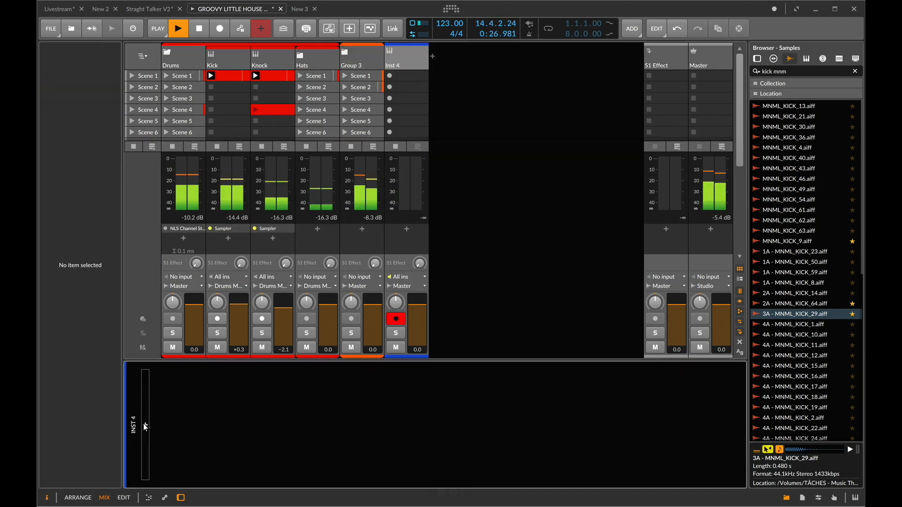
pyautogui.click(145, 425)
pyautogui.write('bas')
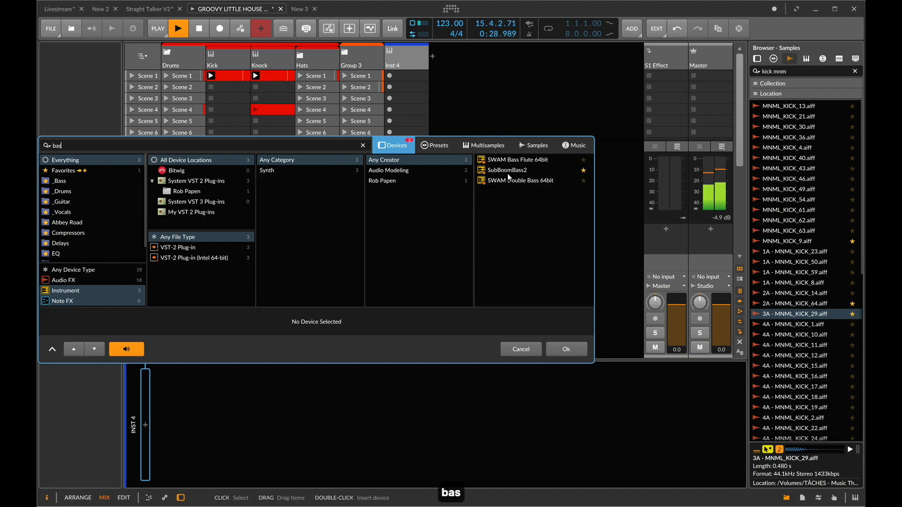
pyautogui.click(64, 269)
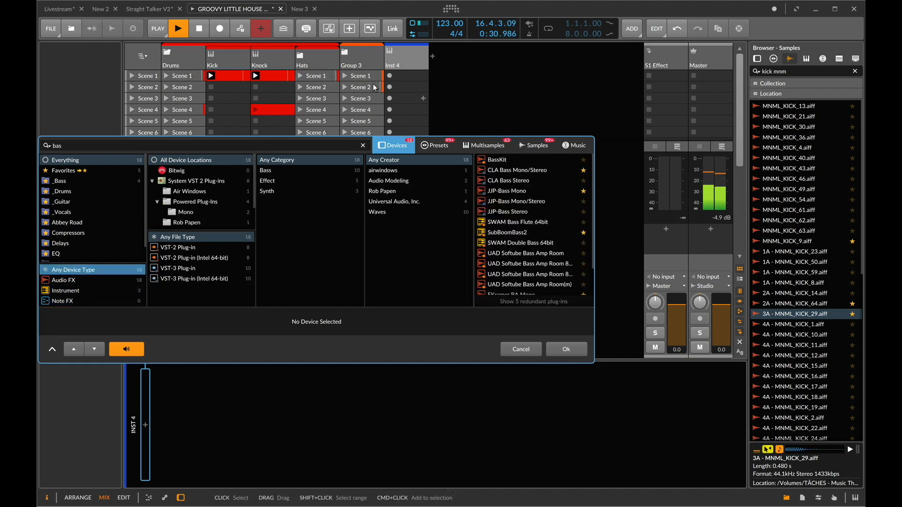
pyautogui.click(344, 51)
pyautogui.click(521, 350)
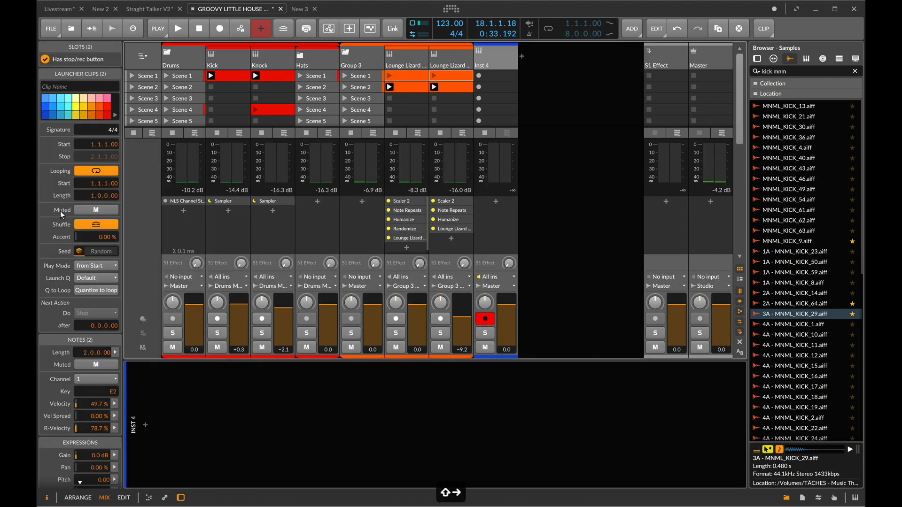
# Set the next action of both pianos' Scene 1 clips to Round-robin in Current Block after 4.0.0.00
pyautogui.write('4')
pyautogui.press('Return')
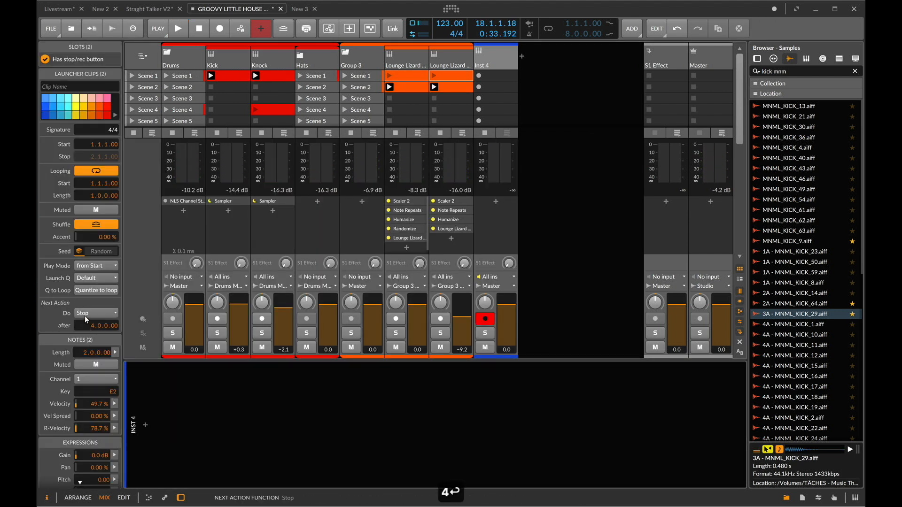
pyautogui.click(84, 314)
pyautogui.click(90, 318)
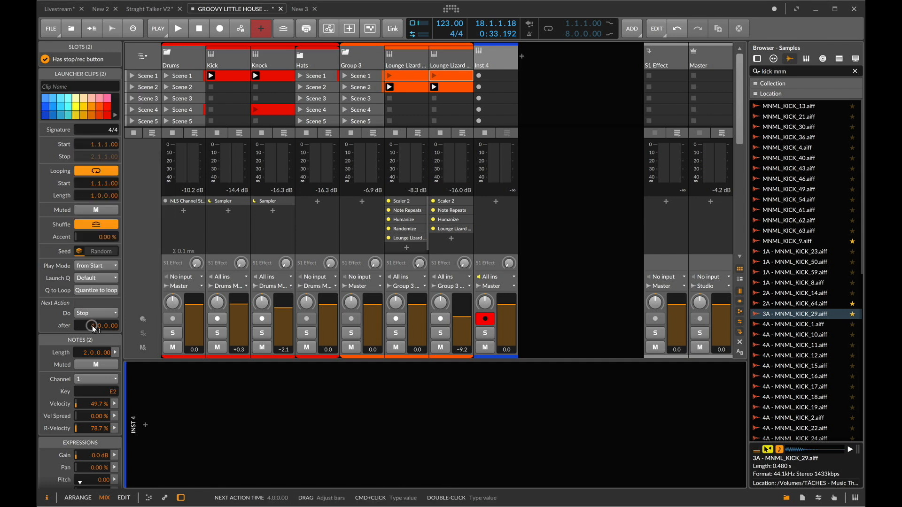
pyautogui.click(89, 315)
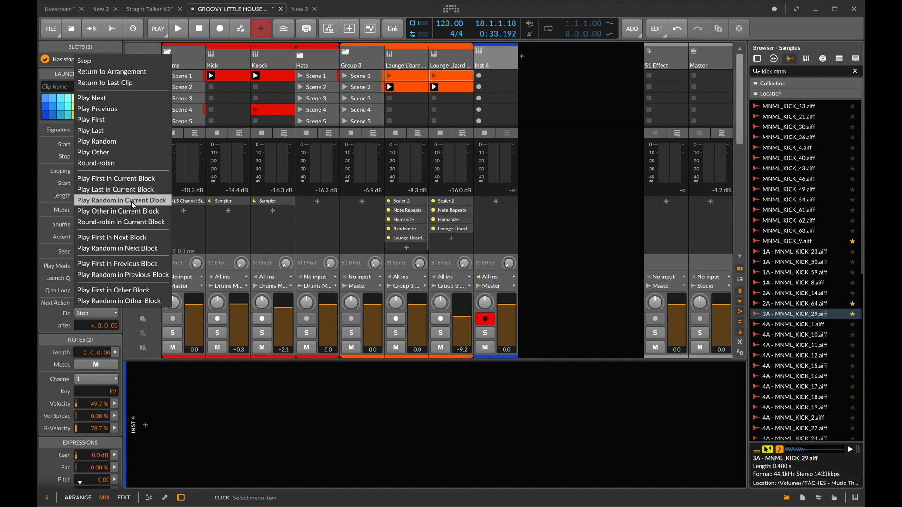
pyautogui.click(128, 221)
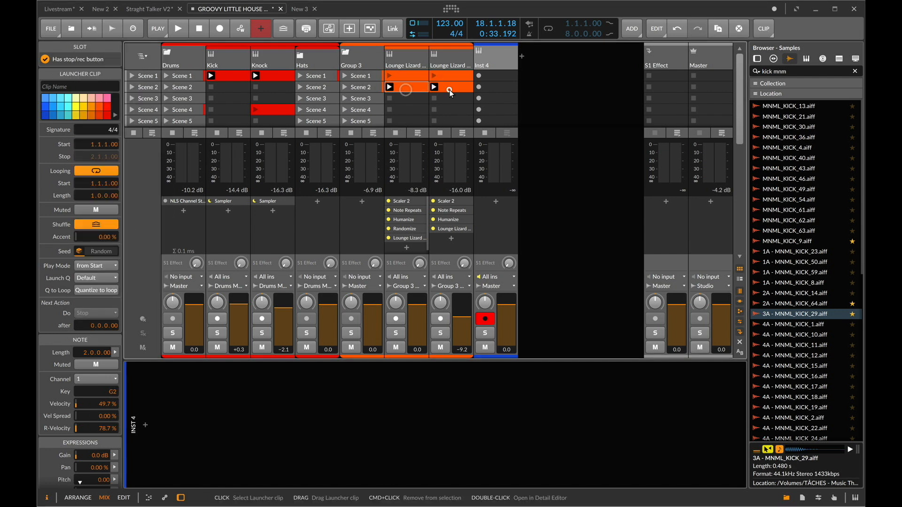
# Give both pianos' Scene 2 clips a Round-robin in Current Block next action after 4.0.0.00, and launch the group's Scene 1
pyautogui.moveTo(406, 88); pyautogui.dragTo(449, 89)
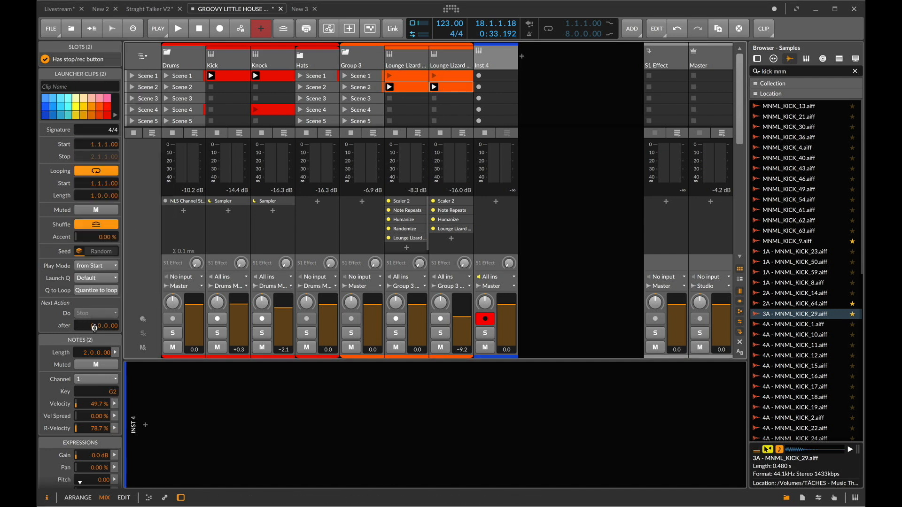
pyautogui.click(89, 313)
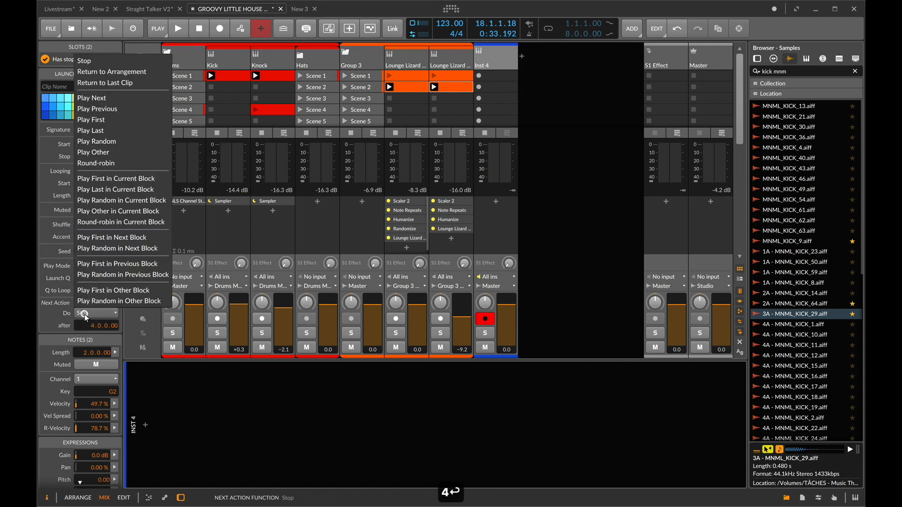
pyautogui.click(115, 226)
pyautogui.click(348, 76)
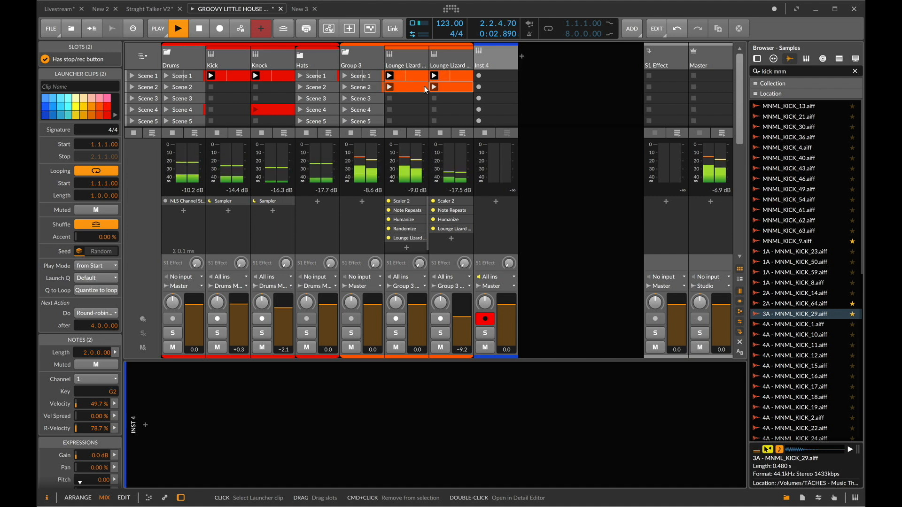
# Load the Trilian bass instrument on the new instrument track Inst 4
pyautogui.click(506, 69)
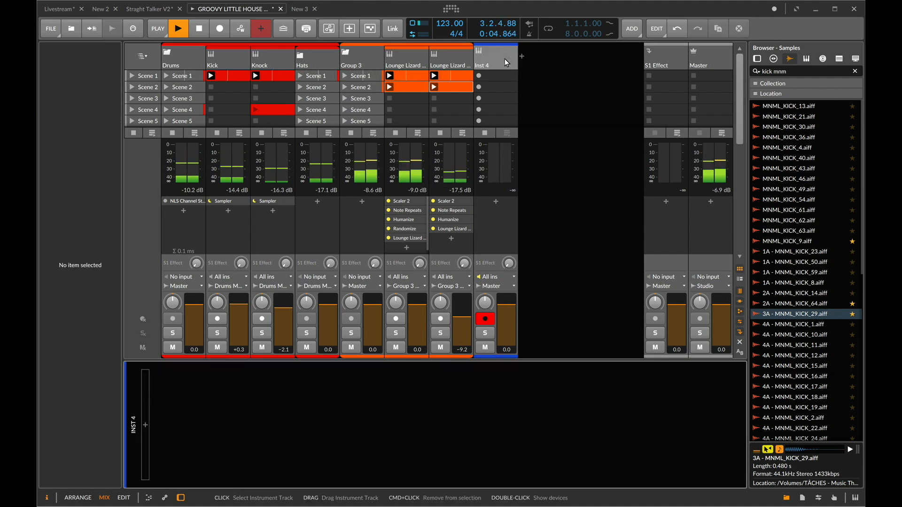
pyautogui.click(145, 428)
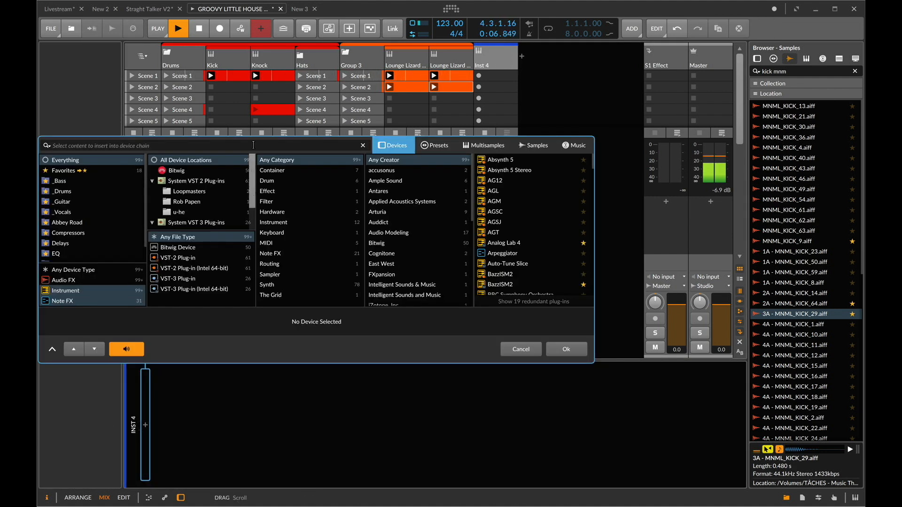
pyautogui.write('tril')
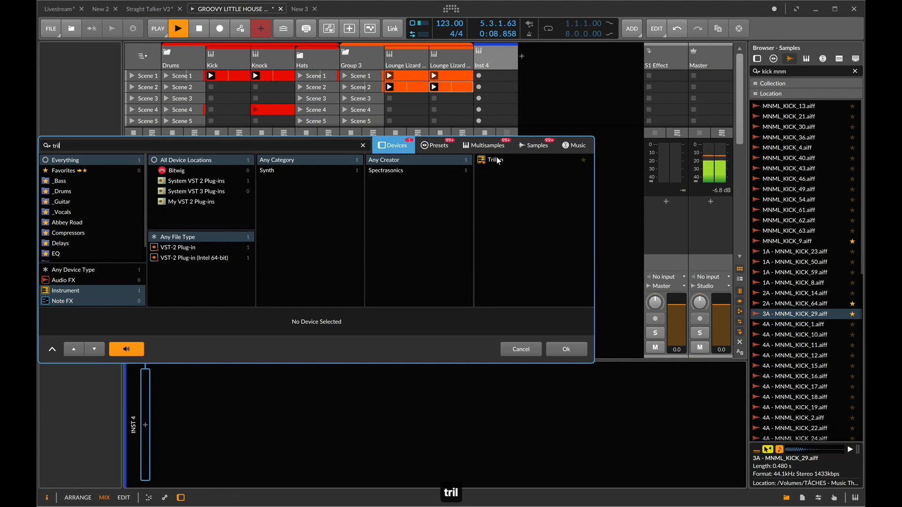
pyautogui.doubleClick(498, 161)
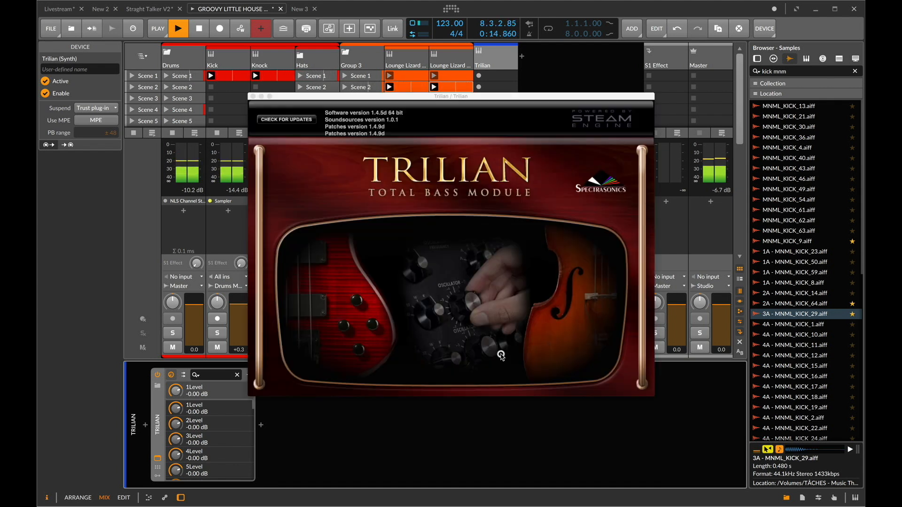
# Check the chords in the first piano's Scaler 2, close both plug-in windows and stop playback
pyautogui.click(416, 64)
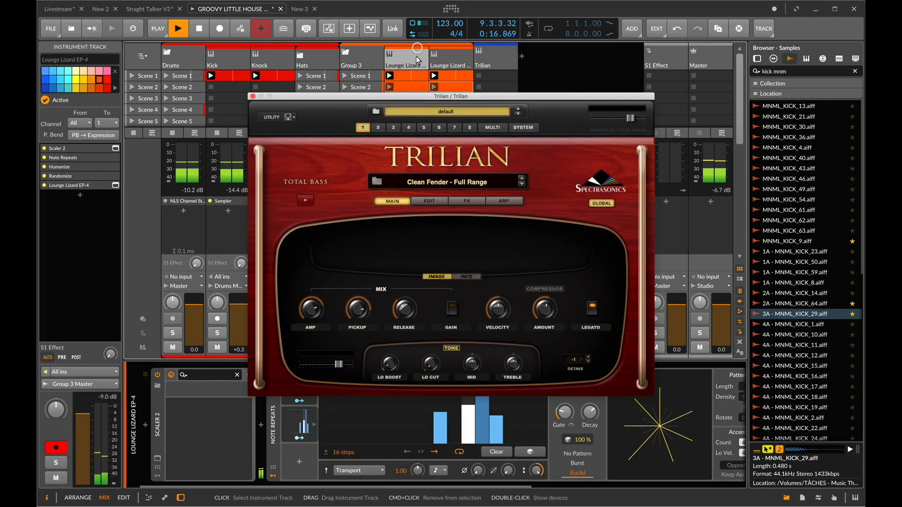
pyautogui.click(158, 456)
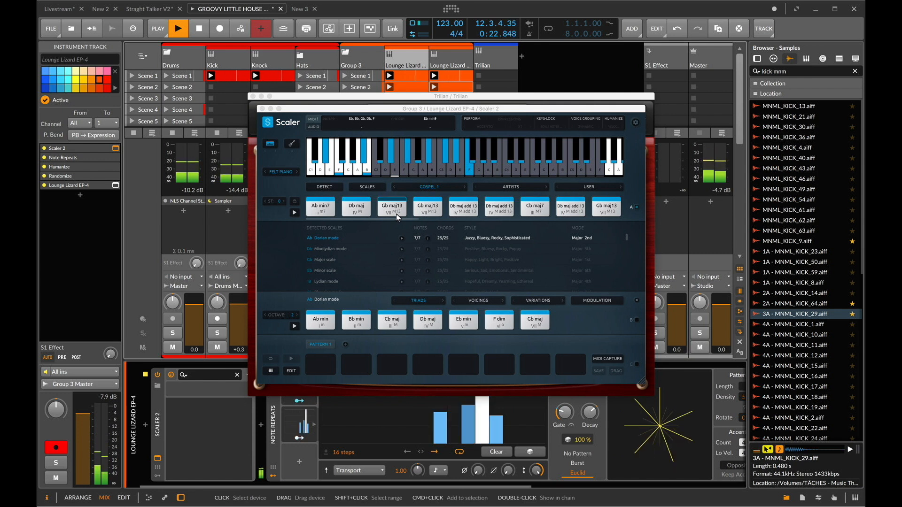
pyautogui.click(262, 109)
pyautogui.click(253, 96)
pyautogui.press('space')
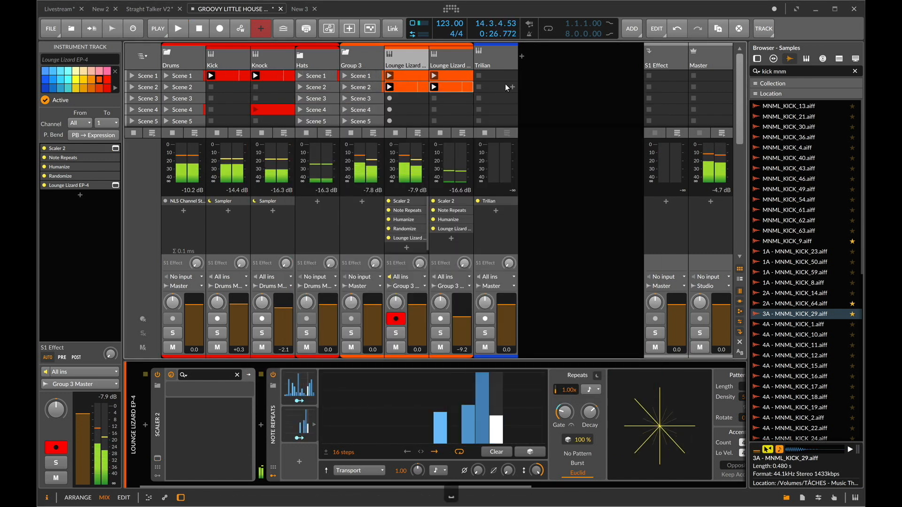
# Create a Scene 1 clip on the Trilian track with a two-bar F#1 note, and duplicate the clip into Scene 2
pyautogui.doubleClick(498, 76)
pyautogui.doubleClick(503, 76)
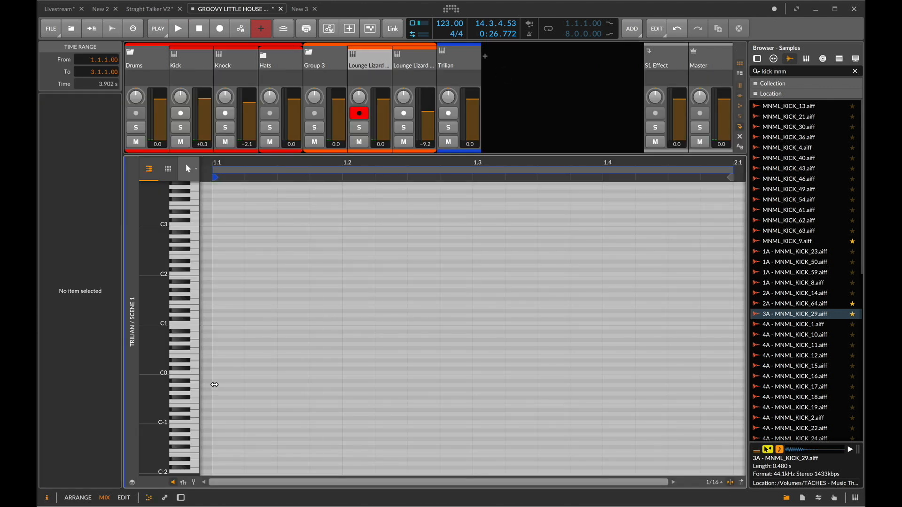
pyautogui.moveTo(217, 299); pyautogui.dragTo(734, 299)
pyautogui.press('d')
# Open Trilian's Scene 2 clip and transpose its note to C#2
pyautogui.doubleClick(497, 76)
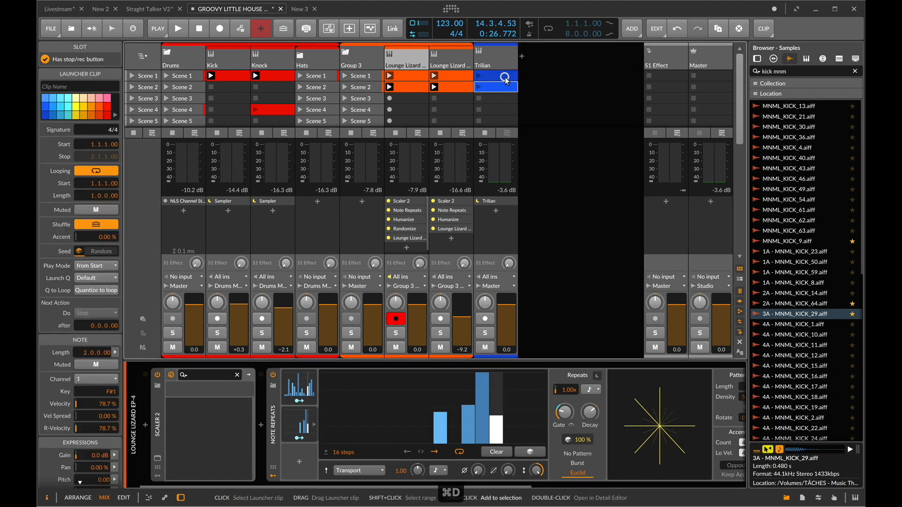
pyautogui.press('Down')
pyautogui.press('Down')
pyautogui.press('Down')
pyautogui.press('Down')
pyautogui.press('Down')
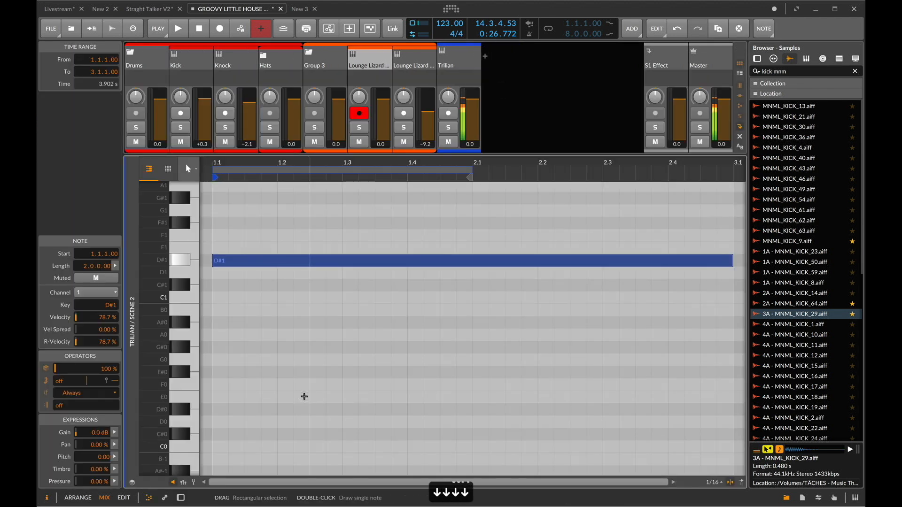
pyautogui.hotkey('shift', 'Up')
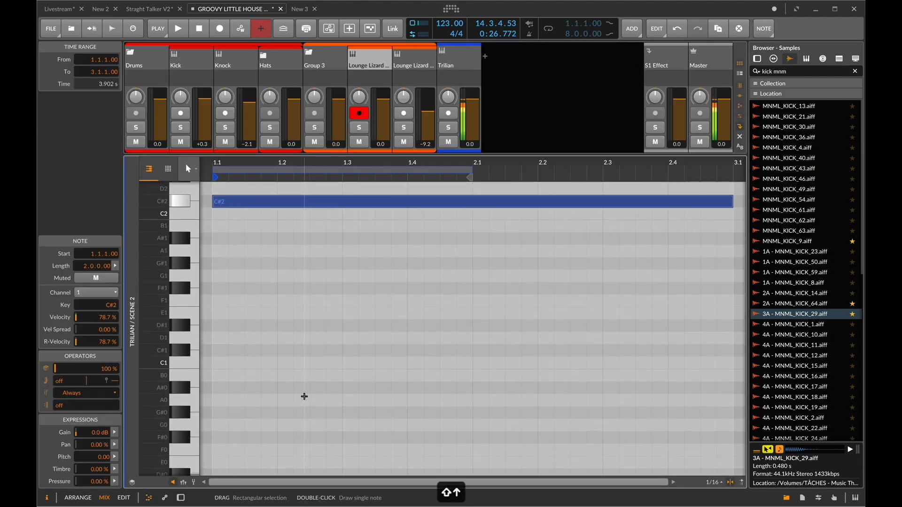
# Insert the Note Repeats device ahead of Trilian on the Trilian track
pyautogui.press('d')
pyautogui.press('Right')
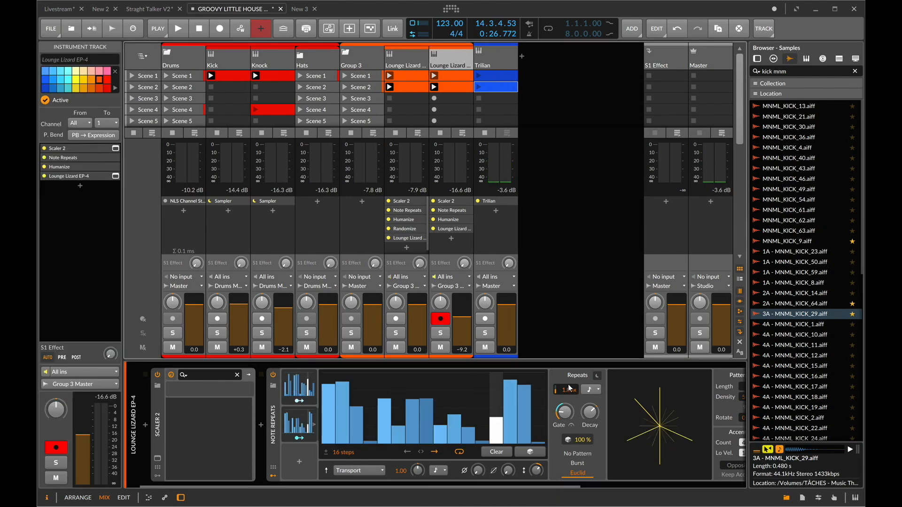
pyautogui.click(488, 65)
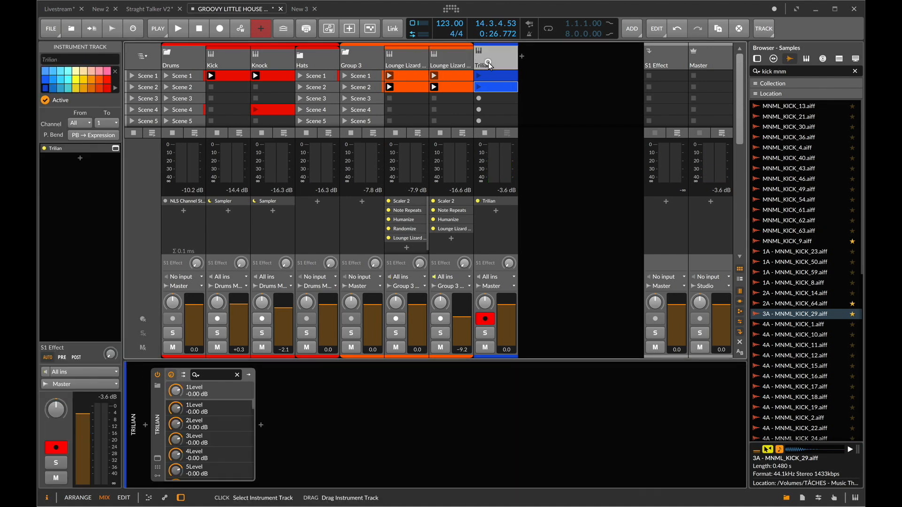
pyautogui.click(146, 427)
pyautogui.write('rep')
pyautogui.press('Down')
pyautogui.press('Return')
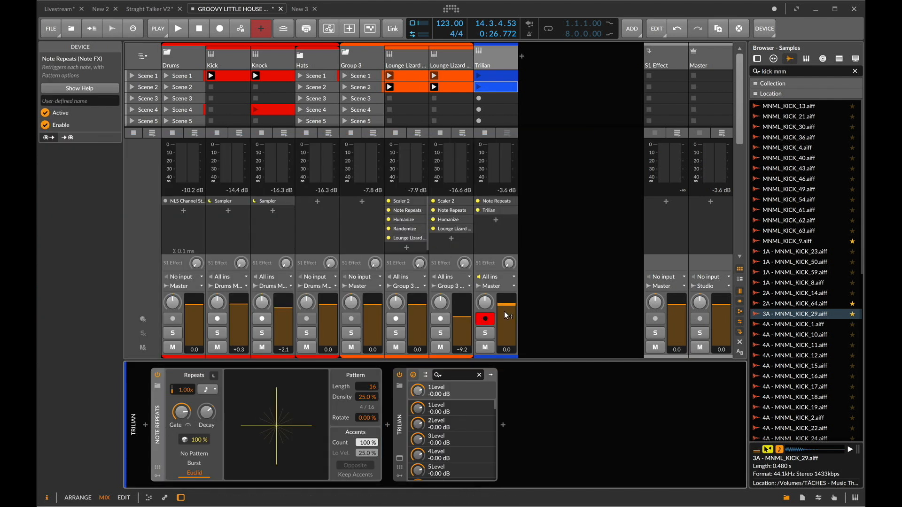
# Lower the Trilian track's volume to -5.0 dB, start playback and launch its Scene 1 clip
pyautogui.moveTo(503, 312); pyautogui.dragTo(450, 325)
pyautogui.press('space')
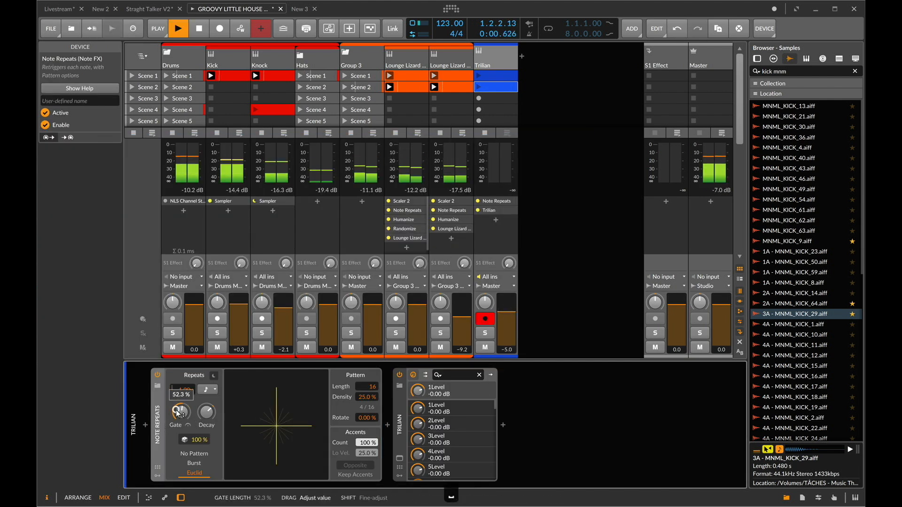
pyautogui.click(478, 76)
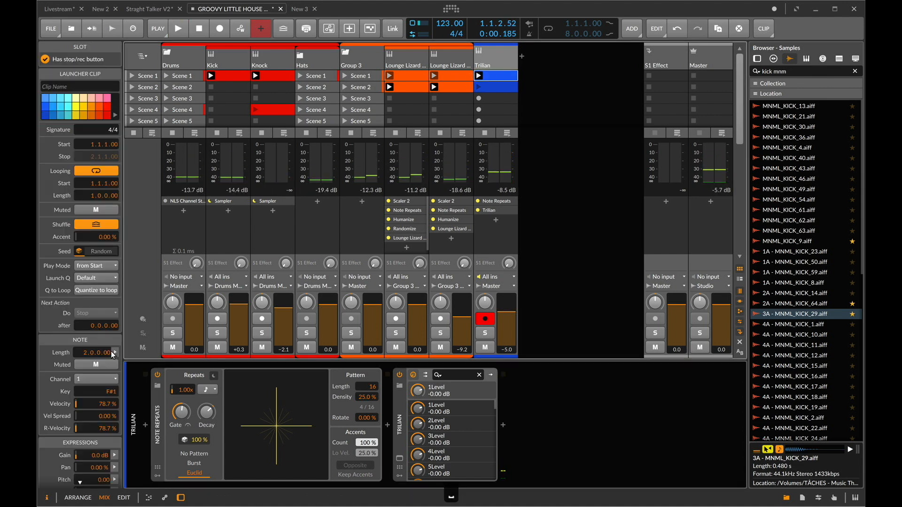
# Set the next action of both Trilian clips to Round-robin in Current Block after 4.0.0.00
pyautogui.write('4')
pyautogui.press('Return')
pyautogui.click(86, 314)
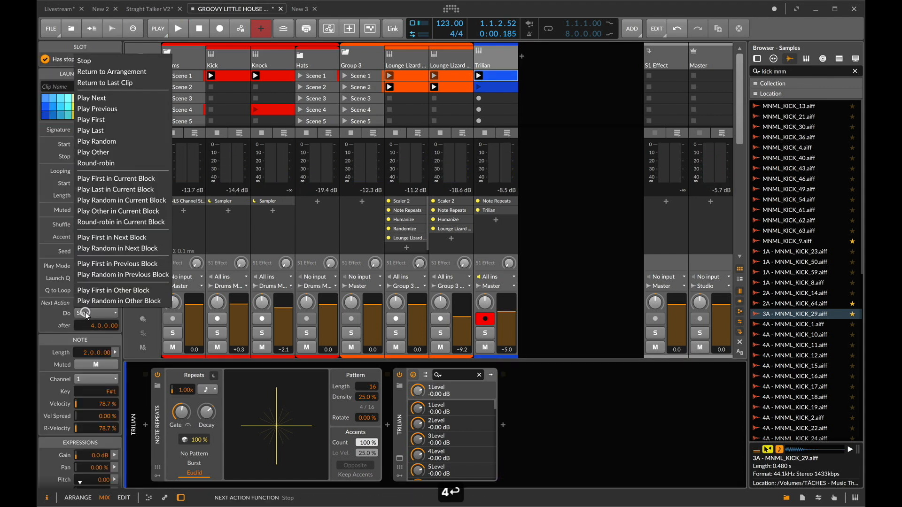
pyautogui.keyDown('shift'); pyautogui.click(487, 89); pyautogui.keyUp('shift')
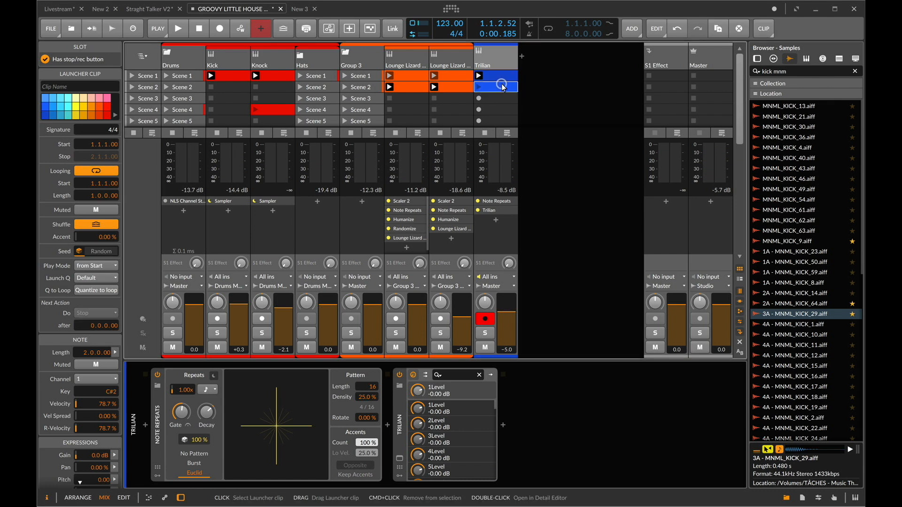
pyautogui.click(88, 314)
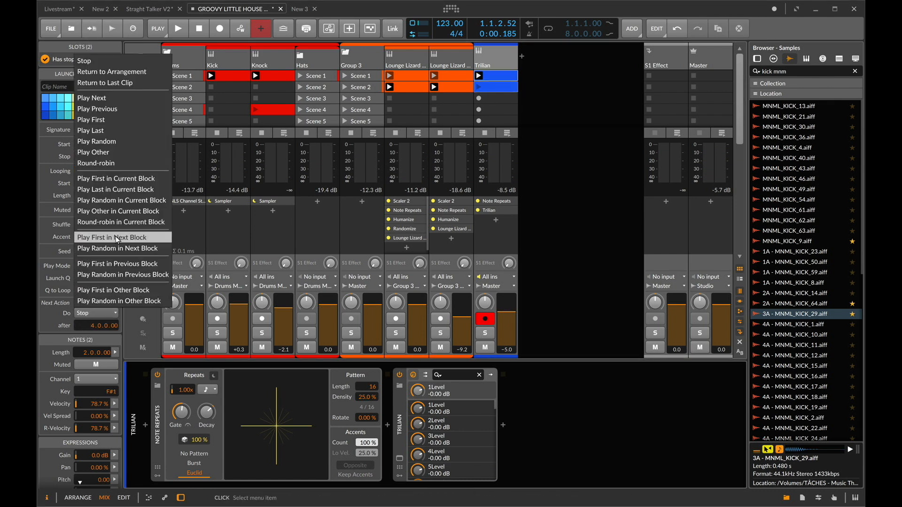
pyautogui.click(114, 224)
# Move the Trilian track into Group 3 and play the group's Scene 1
pyautogui.click(347, 75)
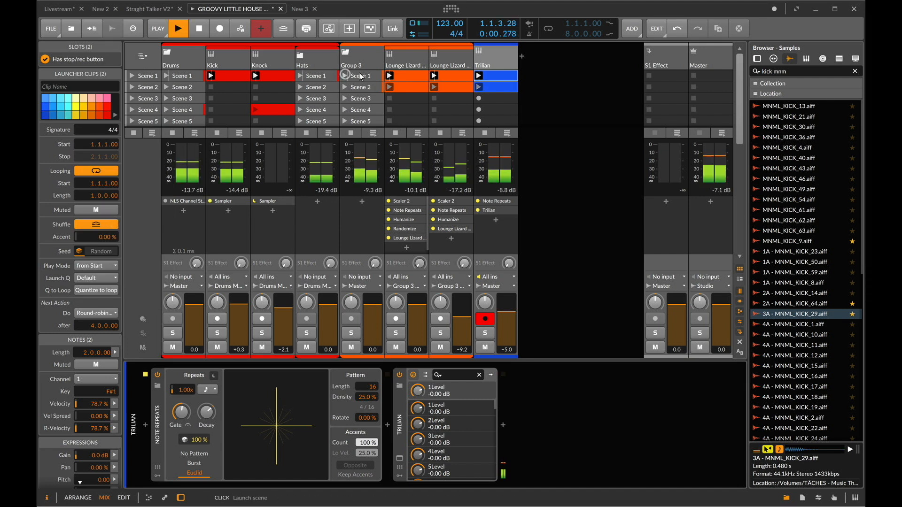
pyautogui.click(489, 56)
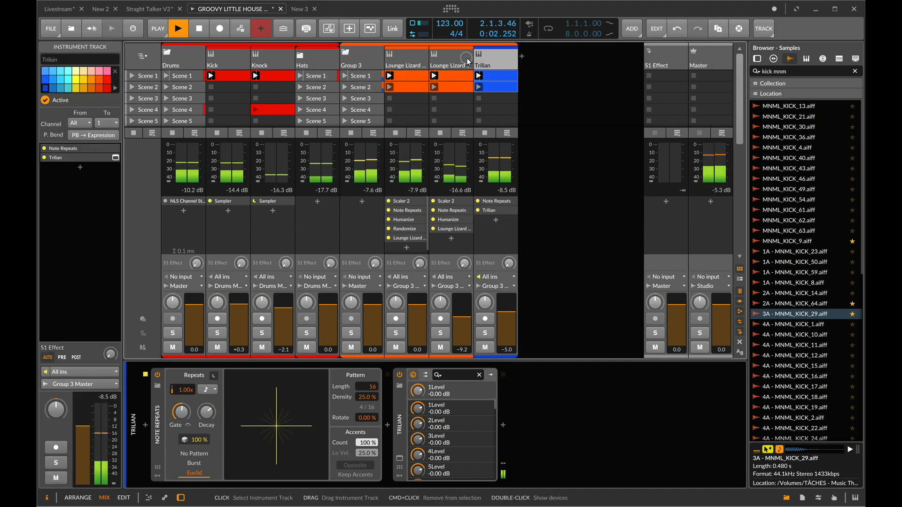
pyautogui.click(498, 74)
# Relaunch Group 3's Scene 1 and set the Note Repeats density on the Trilian track to 43.7 %
pyautogui.click(344, 75)
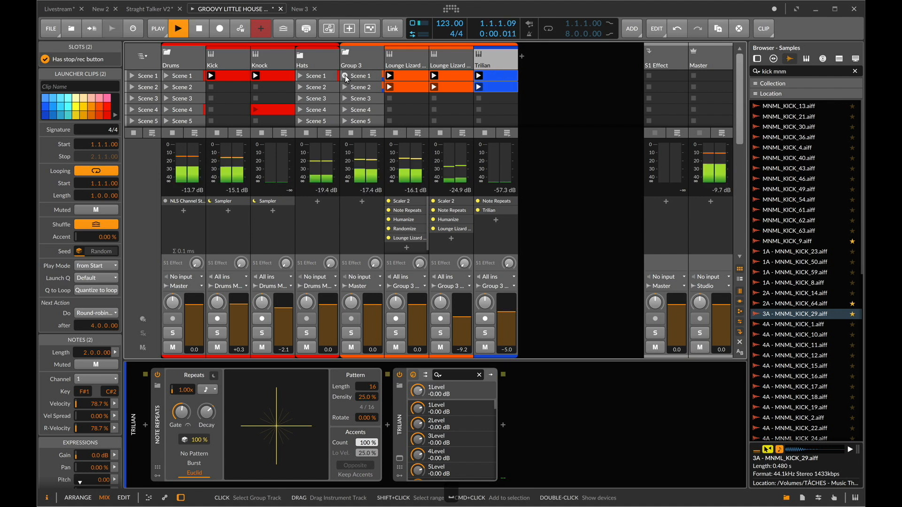
pyautogui.click(196, 396)
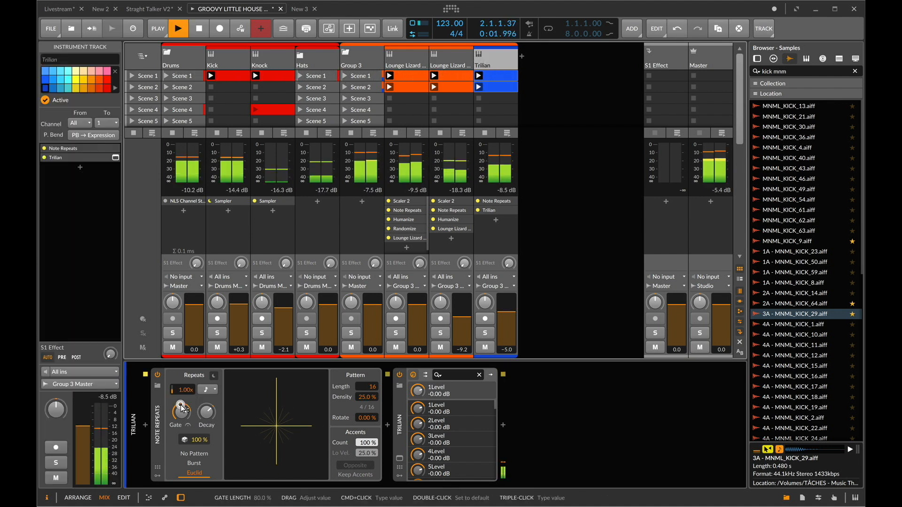
pyautogui.moveTo(367, 405); pyautogui.dragTo(370, 399)
# Transpose the note in Trilian's Scene 1 clip up an octave to F#2 and audition Group 3's Scene 1
pyautogui.click(500, 74)
pyautogui.doubleClick(500, 75)
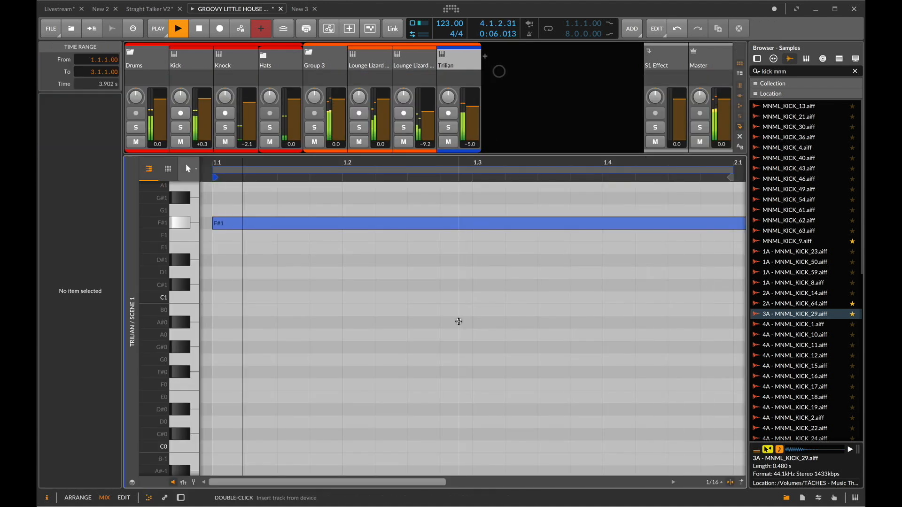
pyautogui.hotkey('shift', 'd')
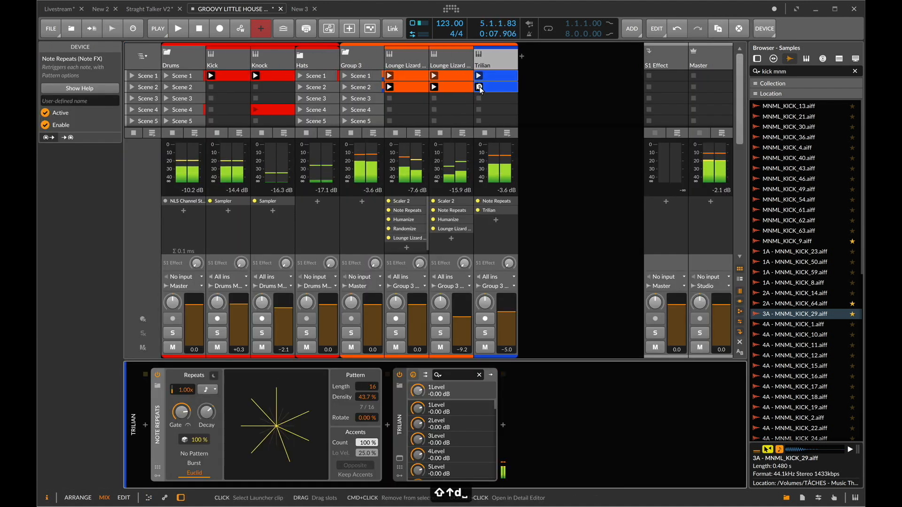
pyautogui.click(342, 75)
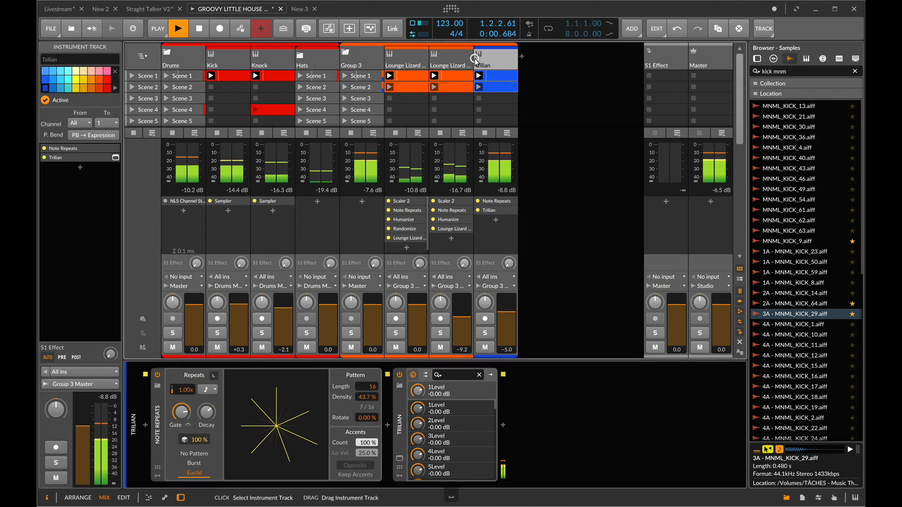
pyautogui.click(495, 78)
pyautogui.press('space')
# Check the note in Trilian's Scene 1 clip and return to the track's devices
pyautogui.click(495, 63)
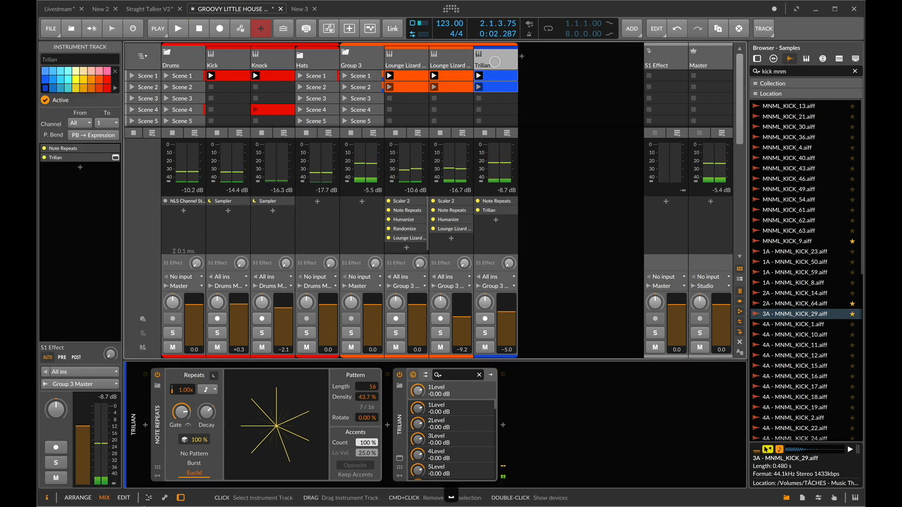
pyautogui.doubleClick(497, 75)
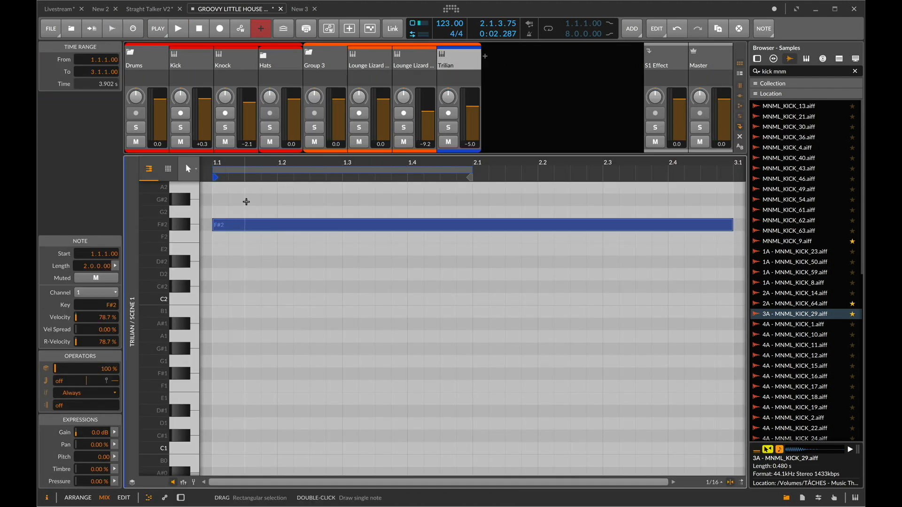
pyautogui.press('Down')
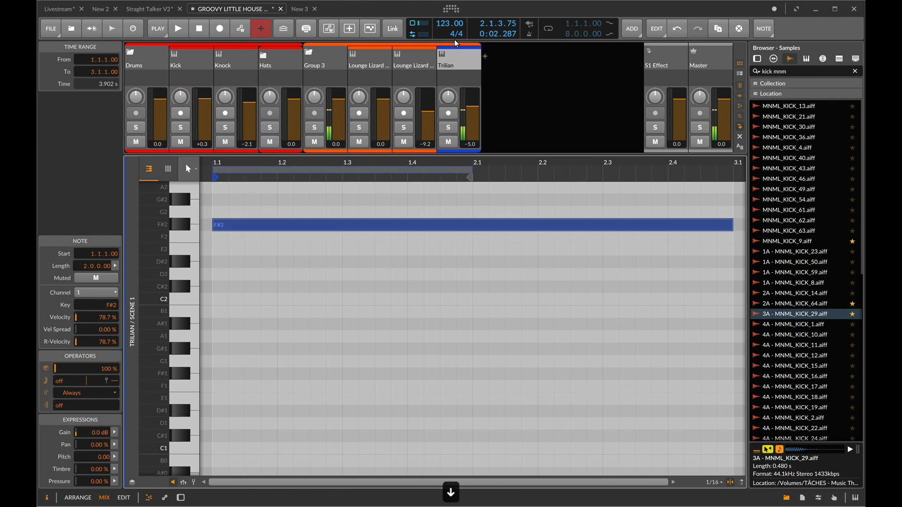
pyautogui.press('d')
pyautogui.doubleClick(480, 77)
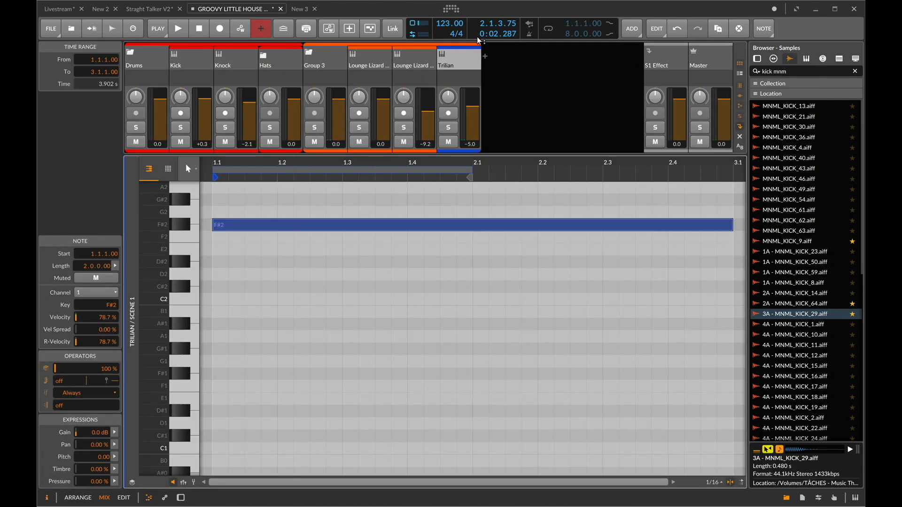
pyautogui.press('d')
# Insert a Velocity Curve ahead of Note Repeats on the Trilian track and lower its mid and high points during playback
pyautogui.click(149, 427)
pyautogui.write('velo')
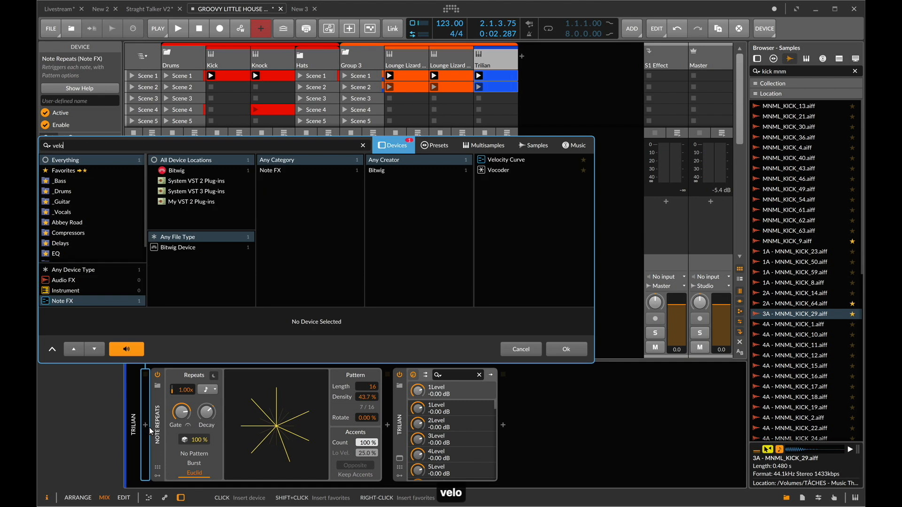
pyautogui.press('Down')
pyautogui.press('Return')
pyautogui.press('space')
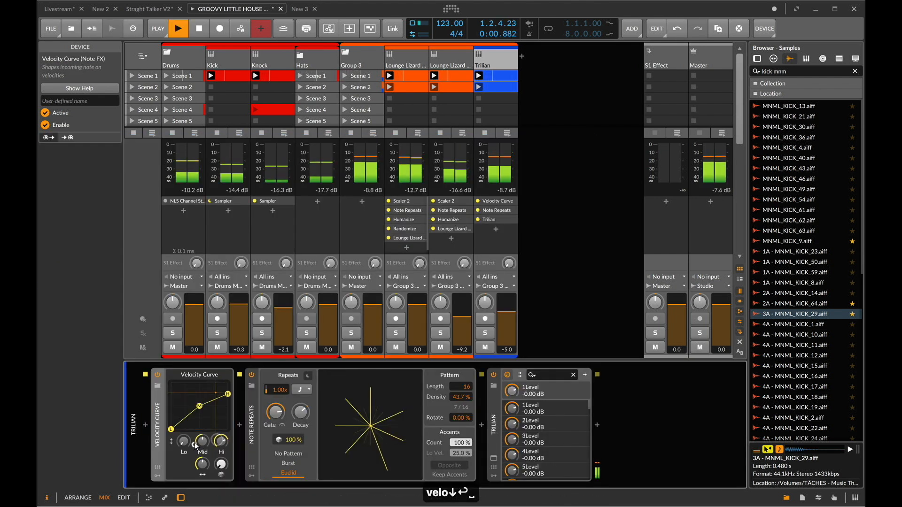
pyautogui.moveTo(200, 405); pyautogui.dragTo(219, 447)
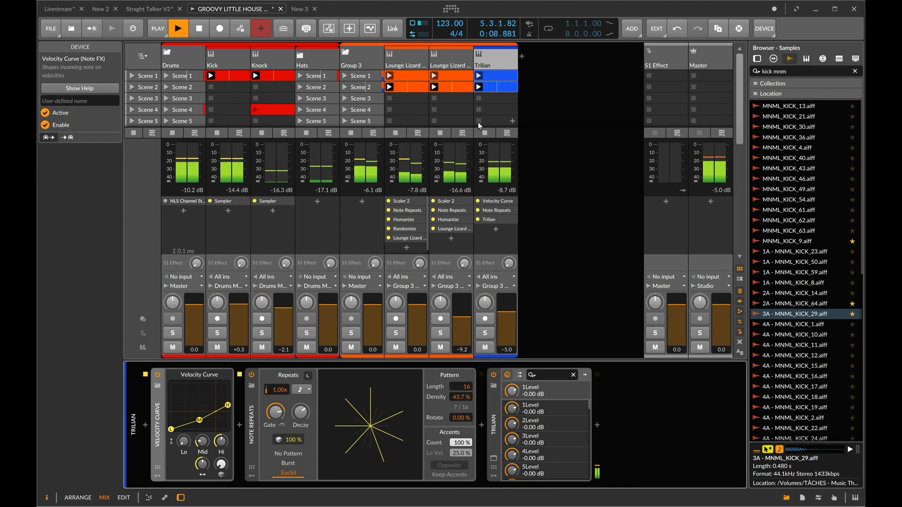
# Transpose the note in Trilian's Scene 1 clip up to A#2 and restart playback to audition it
pyautogui.doubleClick(491, 80)
pyautogui.press('space')
pyautogui.moveTo(260, 217); pyautogui.dragTo(262, 222)
pyautogui.press('Up')
pyautogui.press('Up')
pyautogui.press('Up')
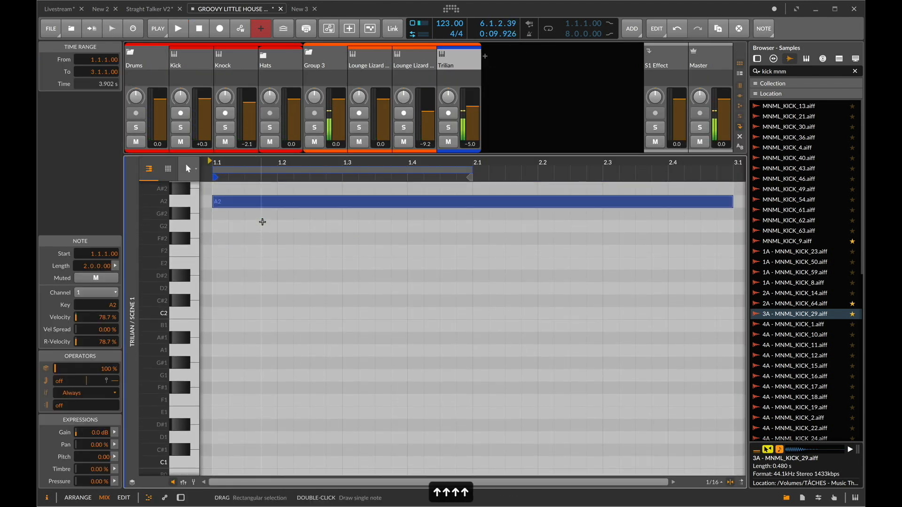
pyautogui.press('space')
pyautogui.press('d')
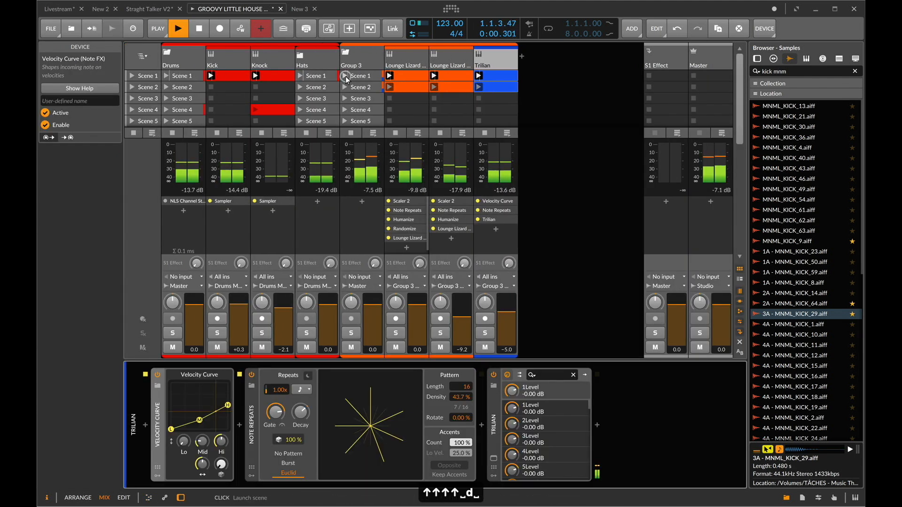
# Transpose the note in Trilian's Scene 1 clip to D#2 and restart playback to audition it
pyautogui.doubleClick(491, 75)
pyautogui.press('space')
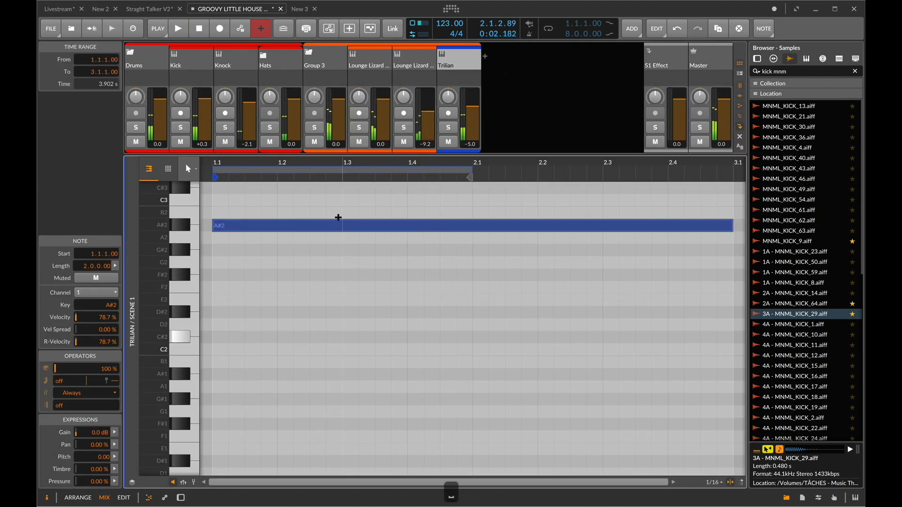
pyautogui.press('Up')
pyautogui.press('Up')
pyautogui.press('Up')
pyautogui.press('Up')
pyautogui.press('Up')
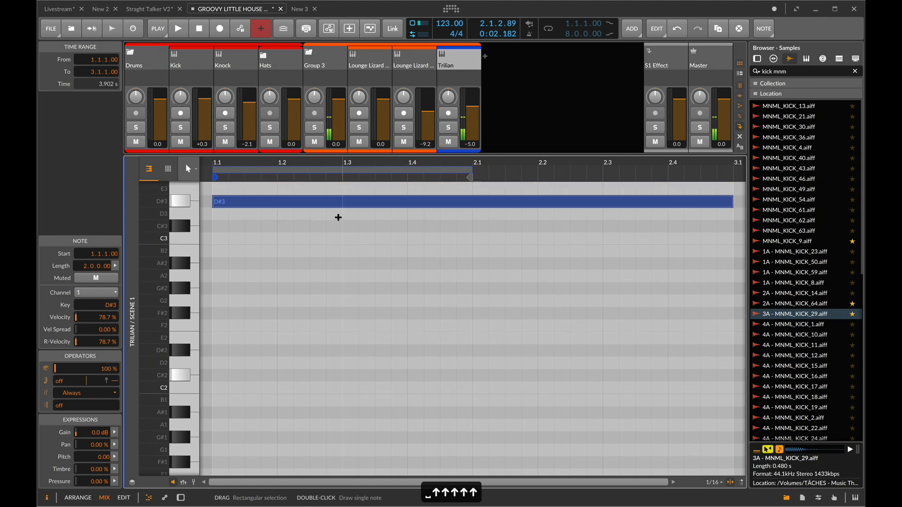
pyautogui.hotkey('shift', 'Down')
pyautogui.press('space')
pyautogui.press('d')
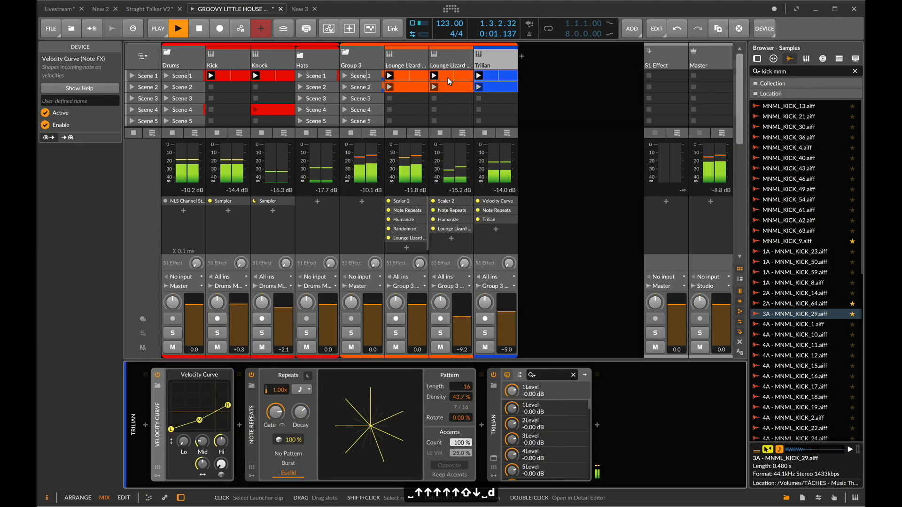
# Open Trilian's Scene 2 clip and transpose its note down to F#1 during playback
pyautogui.doubleClick(498, 81)
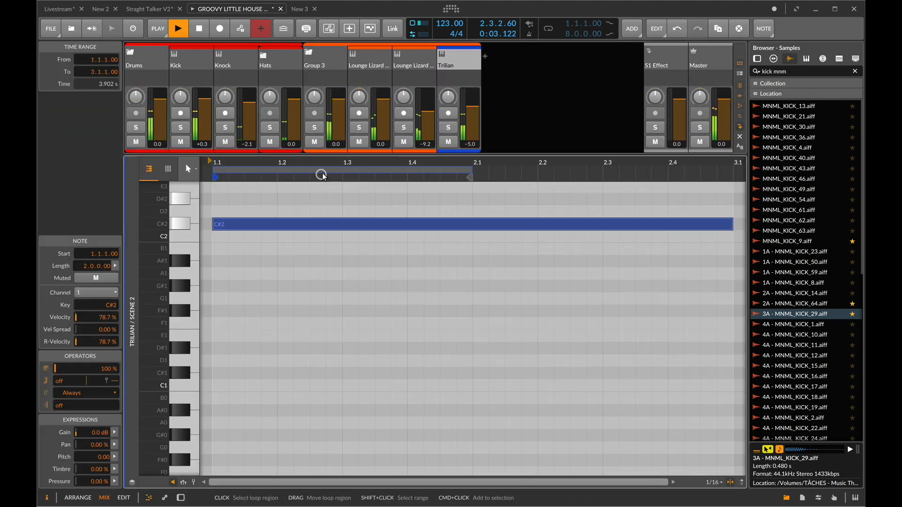
pyautogui.press('Down')
pyautogui.press('Down')
pyautogui.press('Down')
pyautogui.press('Down')
pyautogui.press('Down')
pyautogui.press('Down')
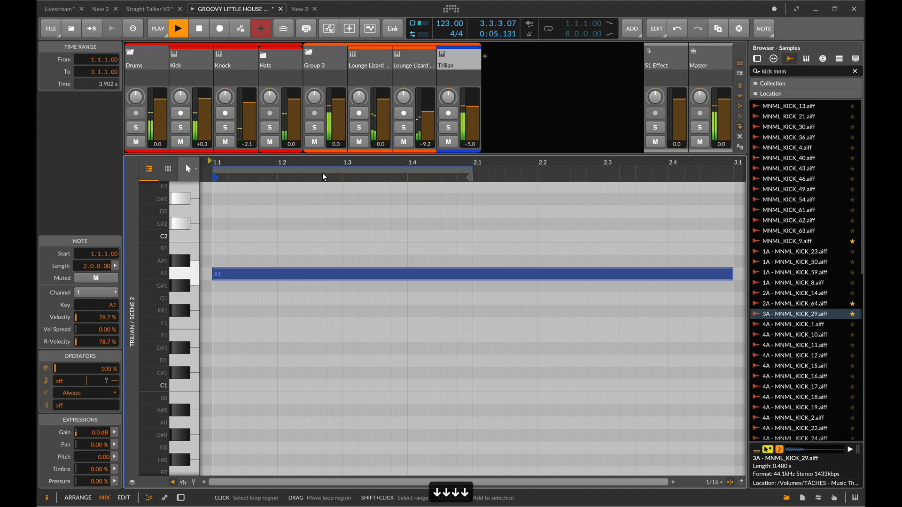
pyautogui.press('Down')
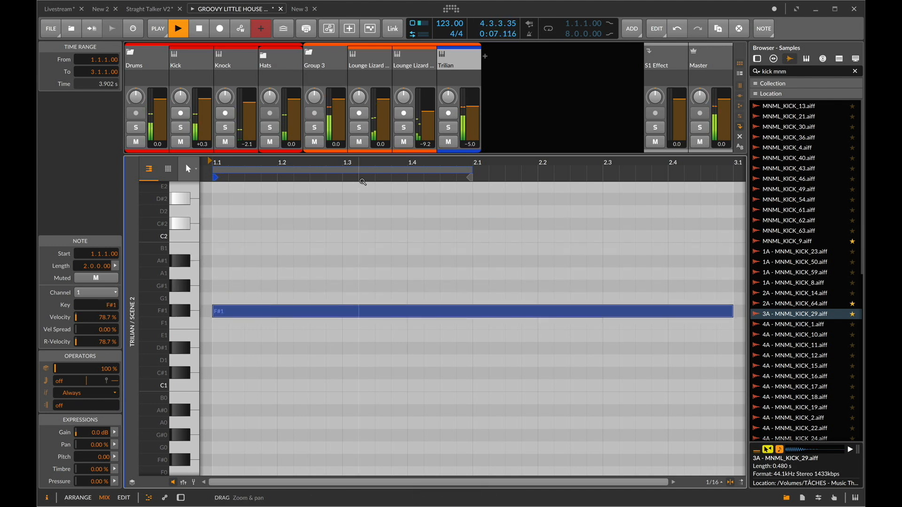
# Transpose the Scene 2 bass note up to G#1 and restart playback
pyautogui.press('Up')
pyautogui.press('Up')
pyautogui.press('Up')
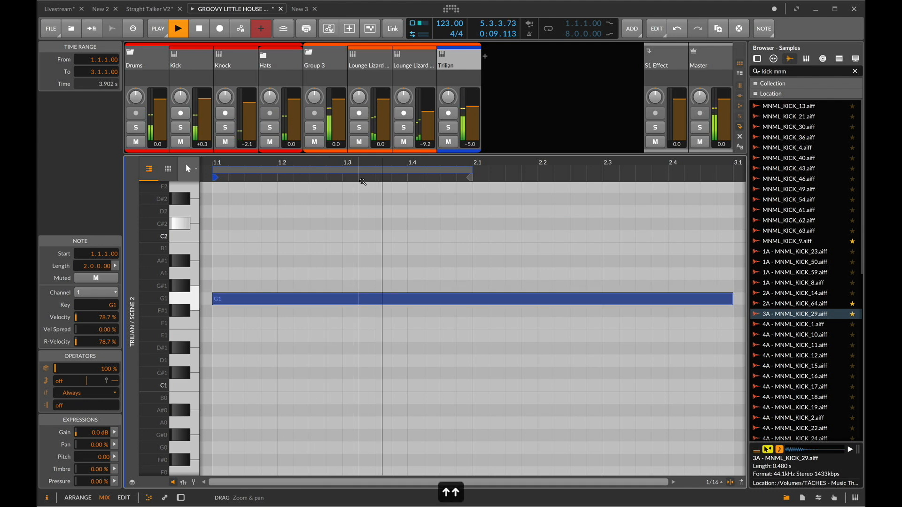
pyautogui.press('Down')
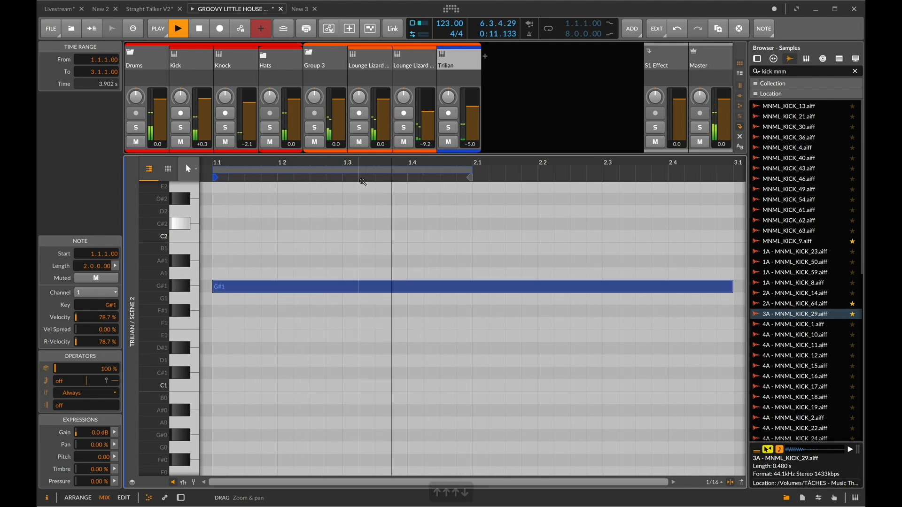
pyautogui.press('space')
pyautogui.press('space')
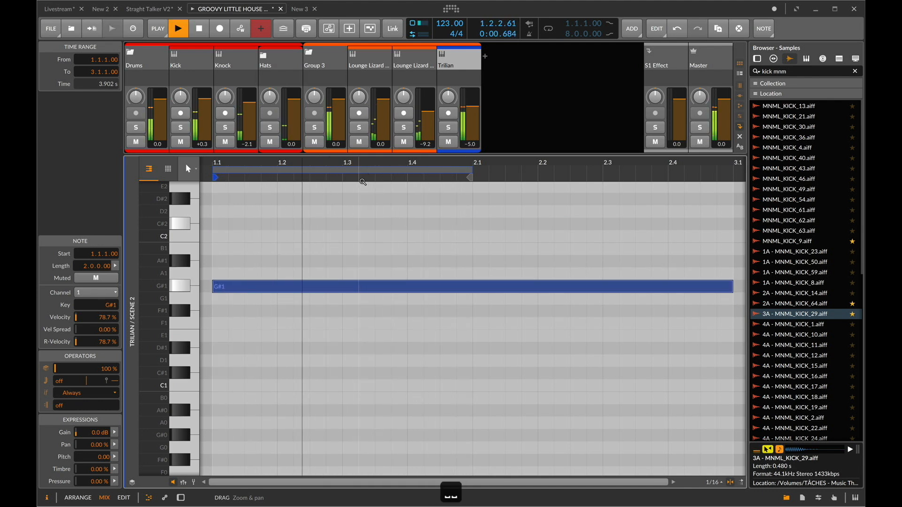
# Transpose the Scene 2 bass note up to A#1, restart playback and return to the track's devices
pyautogui.press('Up')
pyautogui.press('Up')
pyautogui.press('Up')
pyautogui.press('Down')
pyautogui.press('space')
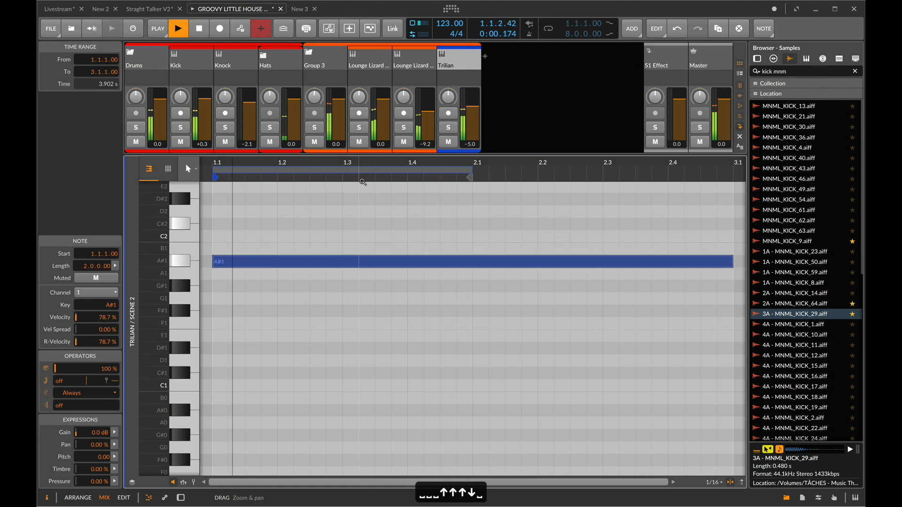
pyautogui.press('d')
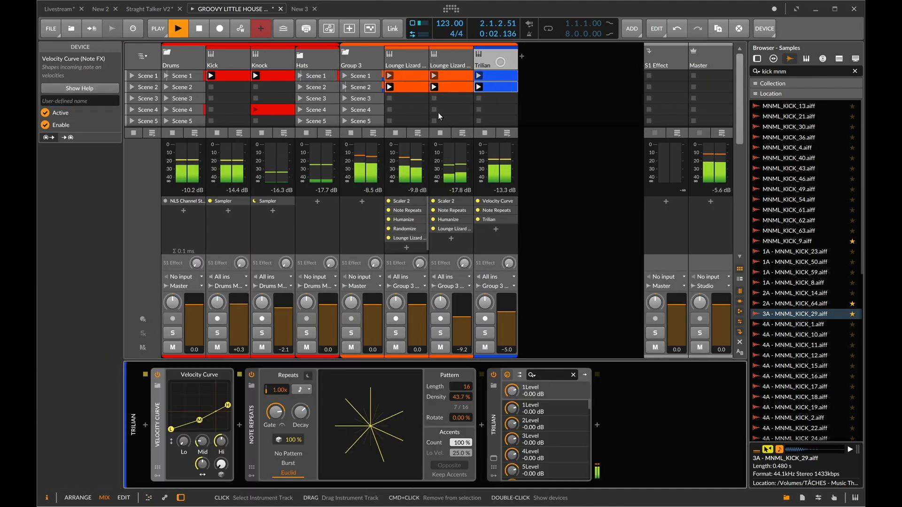
# Stop playback and replace the Trilian instrument on the bass track with a Polymer synth after Note Repeats
pyautogui.press('space')
pyautogui.click(498, 424)
pyautogui.press('BackSpace')
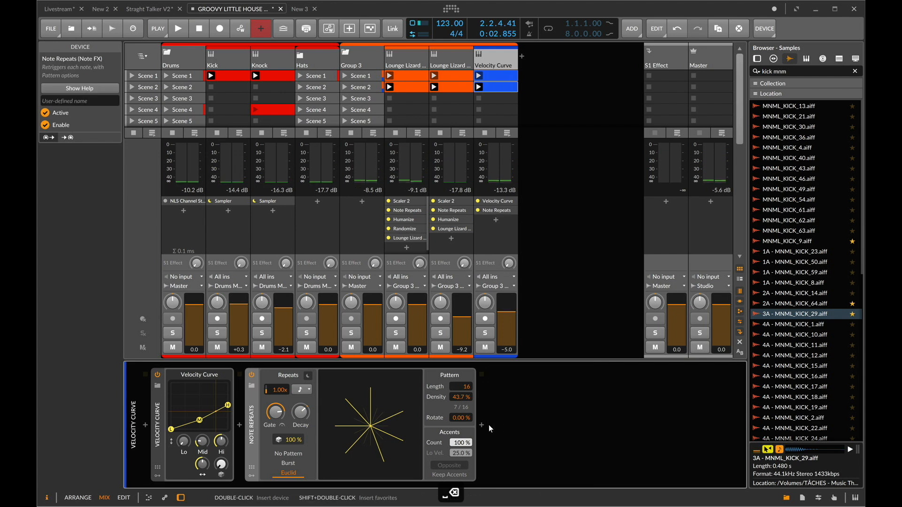
pyautogui.click(486, 424)
pyautogui.write('pol')
pyautogui.press('Down')
pyautogui.press('Down')
pyautogui.press('Return')
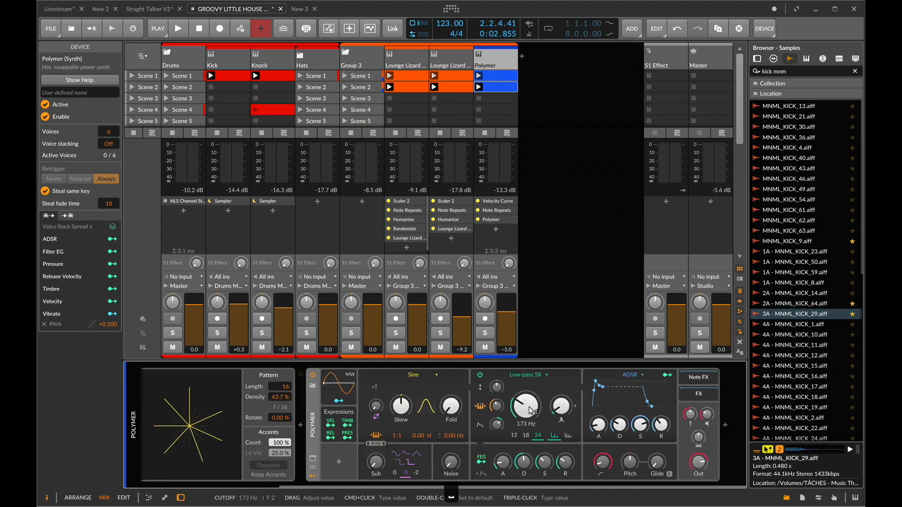
# During playback, shape the Polymer bass with a 121 Hz filter cutoff and more sub oscillator, and set its track volume to -3.1 dB
pyautogui.press('space')
pyautogui.moveTo(530, 411); pyautogui.dragTo(404, 434)
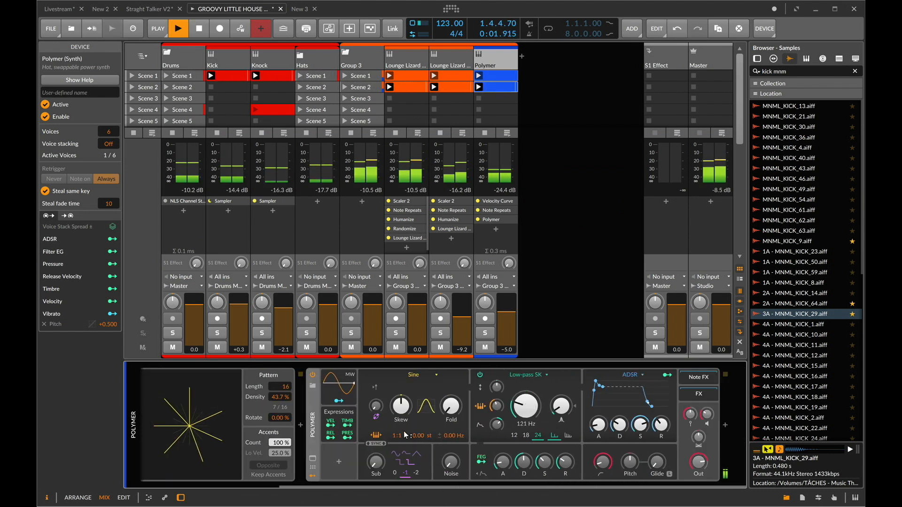
pyautogui.moveTo(382, 468); pyautogui.dragTo(386, 457)
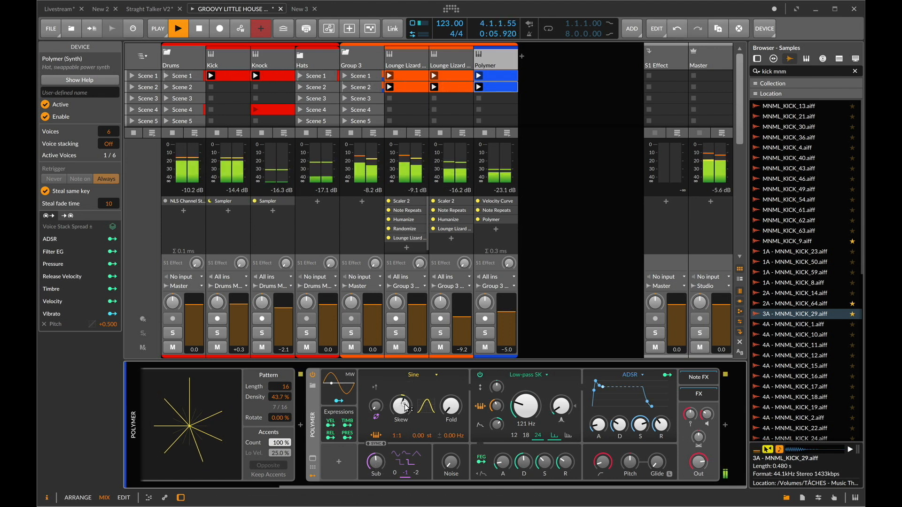
pyautogui.moveTo(508, 317); pyautogui.dragTo(508, 313)
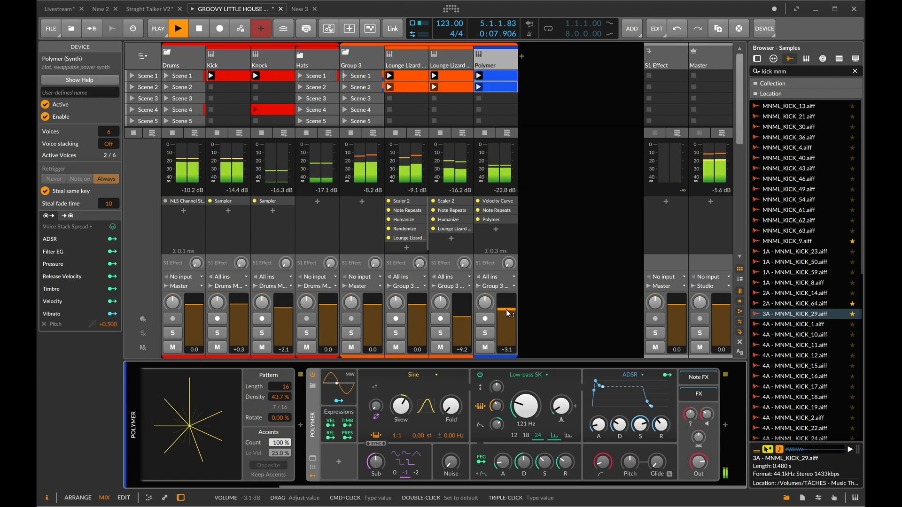
pyautogui.press('XF86AudioRaiseVolume')
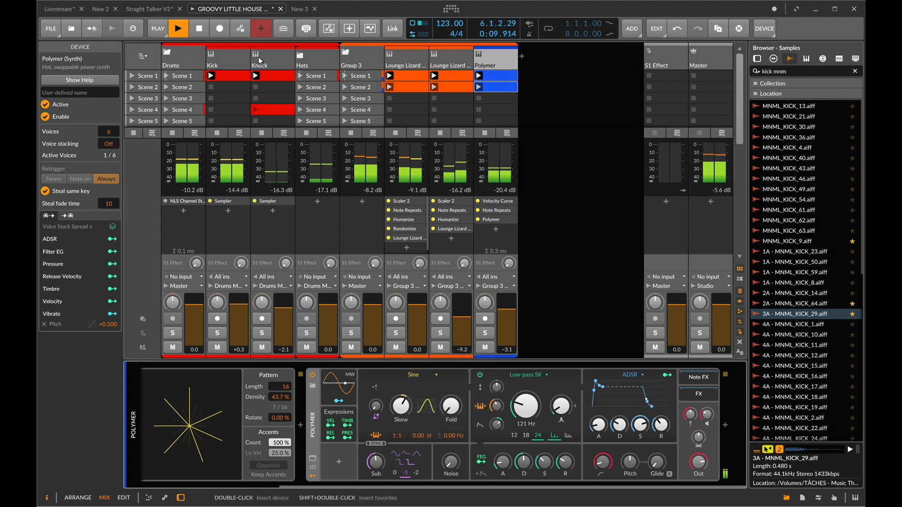
# Unfold the Hats group, mute the Open Hat track and select the Polymer track again
pyautogui.click(302, 55)
pyautogui.click(440, 348)
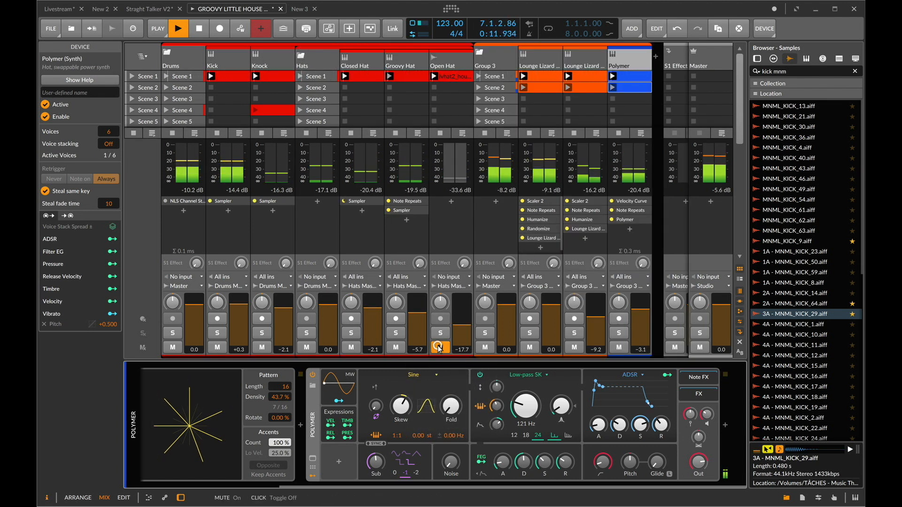
pyautogui.click(635, 60)
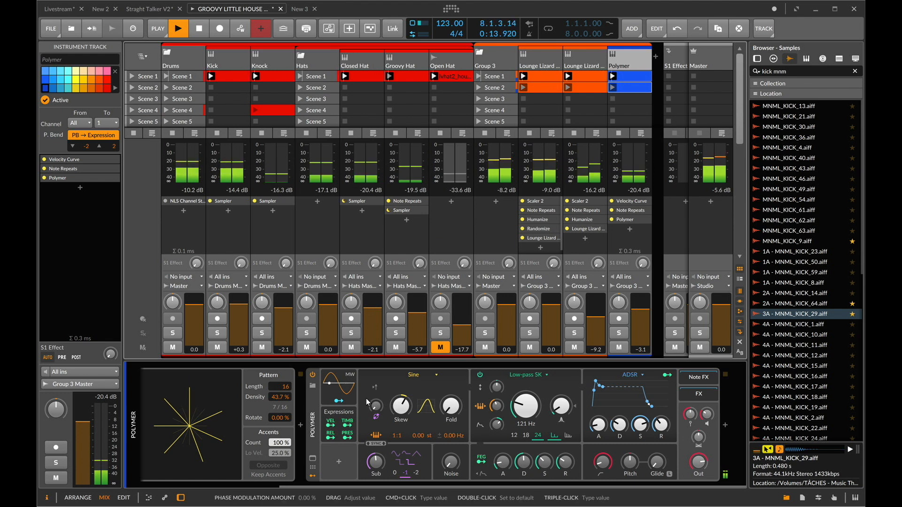
# Stop playback and assign Polymer's velocity expression to the oscillator ratio numerator with a modulation amount of +1.000
pyautogui.click(330, 424)
pyautogui.press('space')
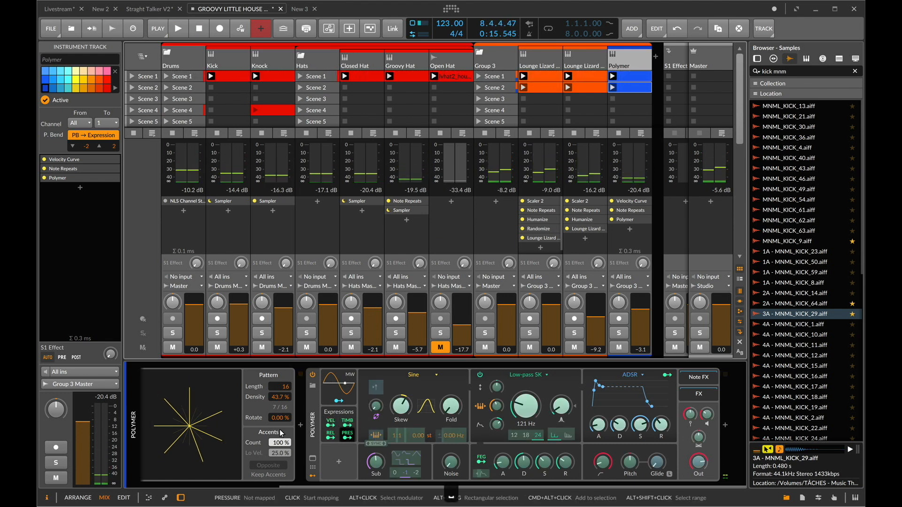
pyautogui.click(331, 423)
pyautogui.click(330, 423)
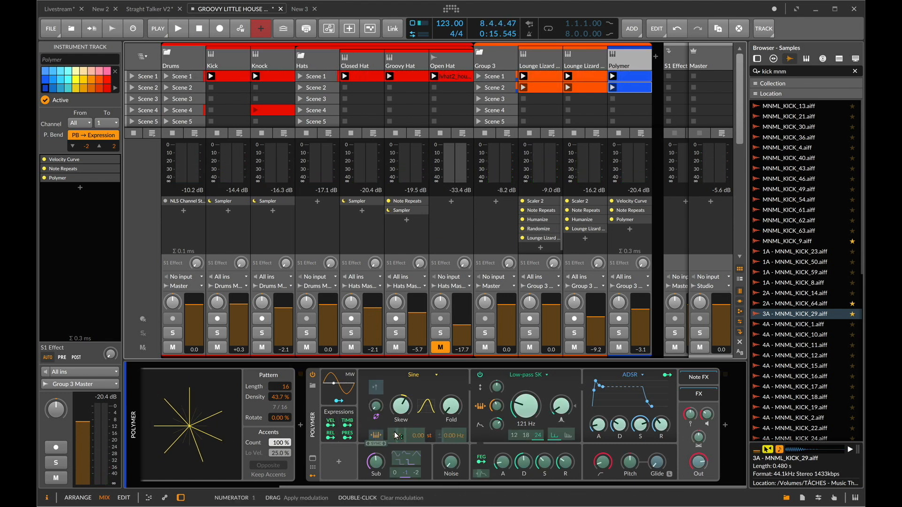
pyautogui.moveTo(393, 436); pyautogui.dragTo(393, 434)
pyautogui.click(131, 373)
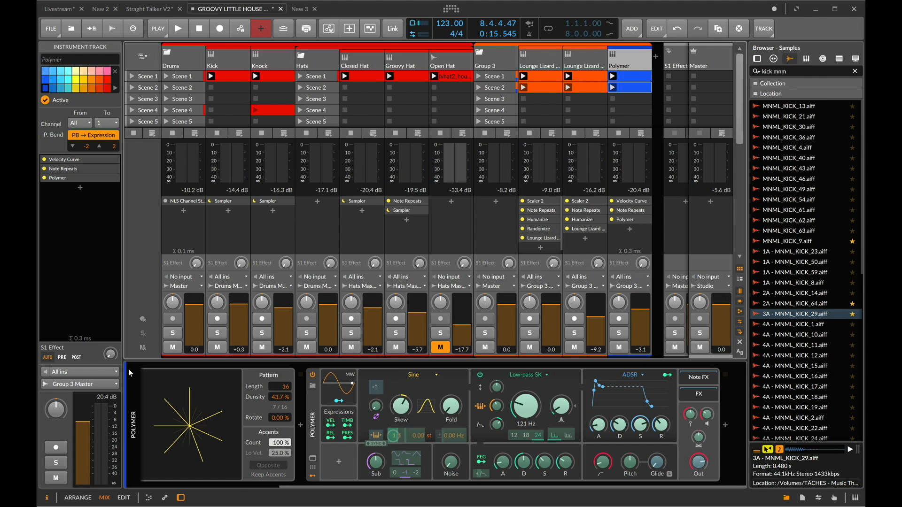
pyautogui.click(346, 413)
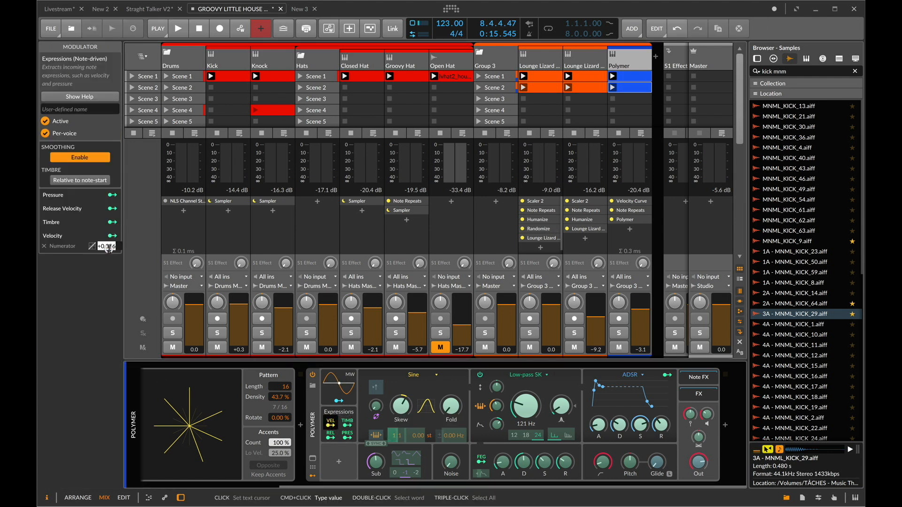
# Set the bass Note Repeats density to 47.7 % and accent count to 72.4 %, auditioning with both Lounge Lizard tracks muted
pyautogui.hscroll(-3, 221, 416)
pyautogui.hscroll(-3, 220, 416)
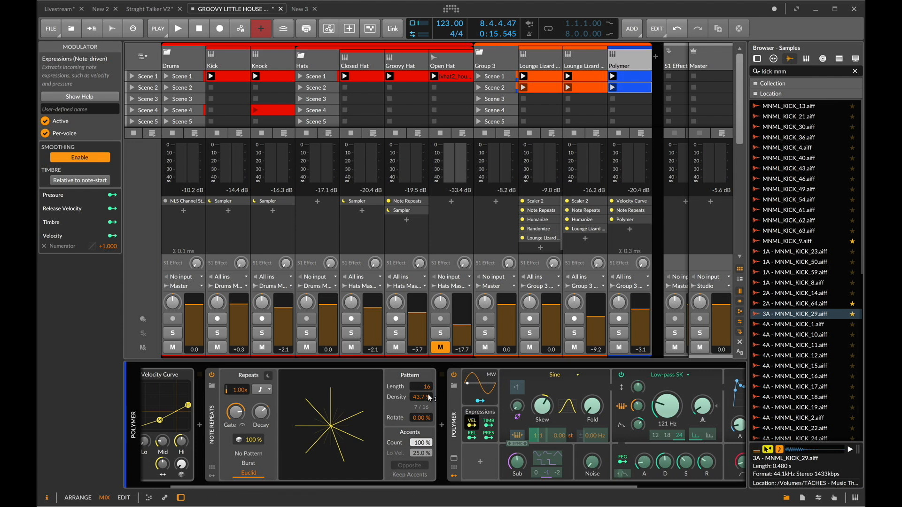
pyautogui.hscroll(1, 516, 400)
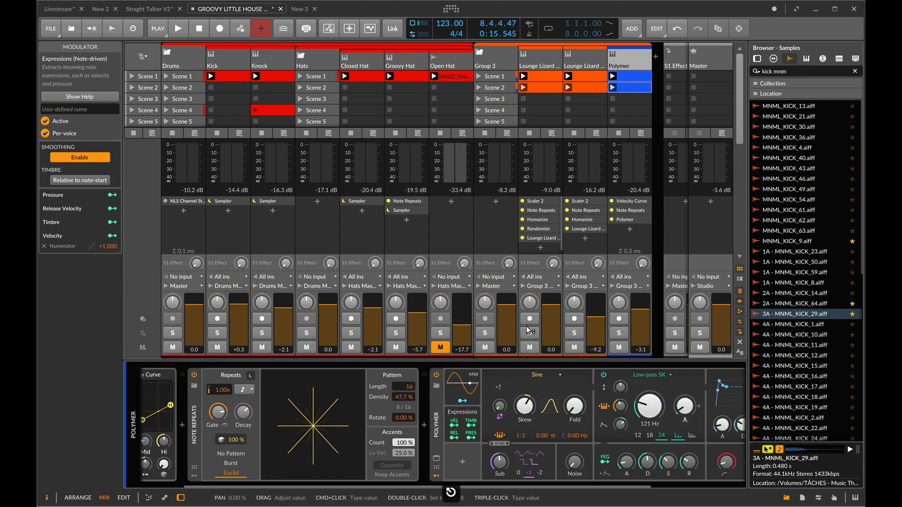
pyautogui.press('space')
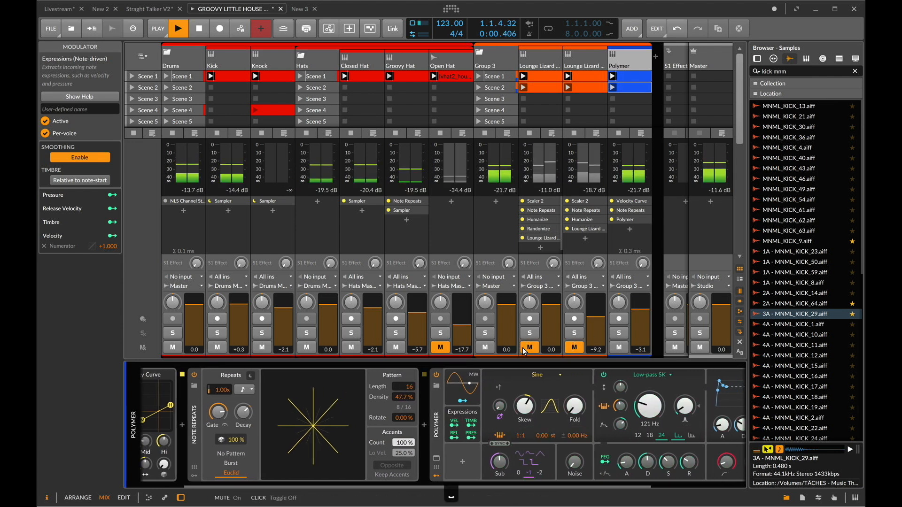
pyautogui.moveTo(401, 443); pyautogui.dragTo(400, 446)
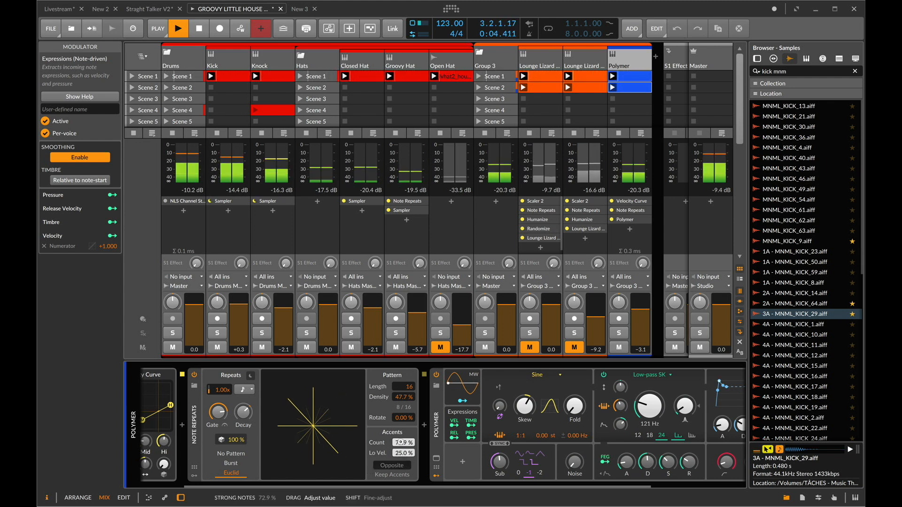
# Set the velocity modulation of the Polymer oscillator's numerator to +2.000 and restart playback
pyautogui.click(453, 422)
pyautogui.press('space')
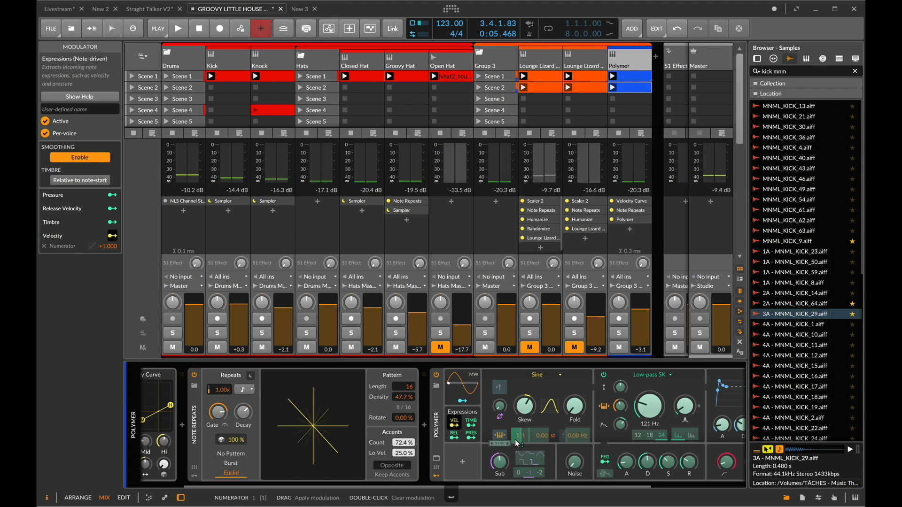
pyautogui.hotkey('ctrl', 'z')
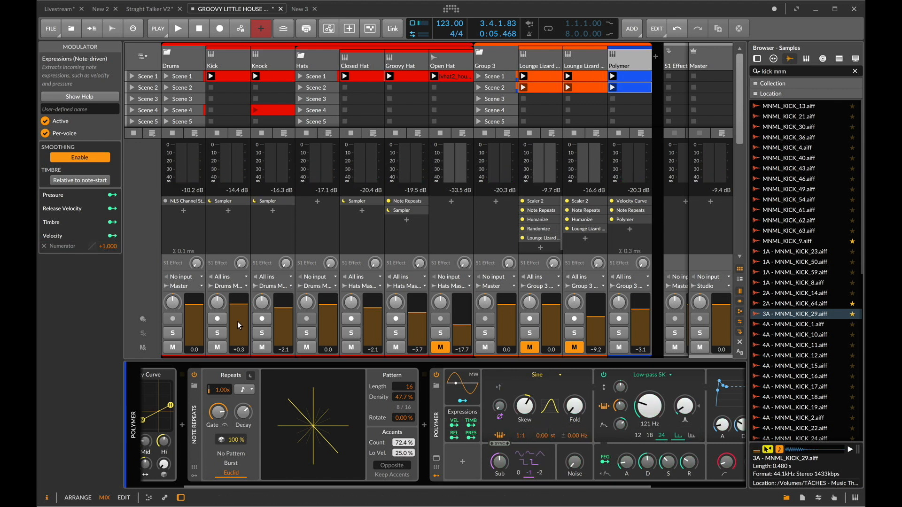
pyautogui.doubleClick(107, 246)
pyautogui.write('2')
pyautogui.press('Return')
pyautogui.press('space')
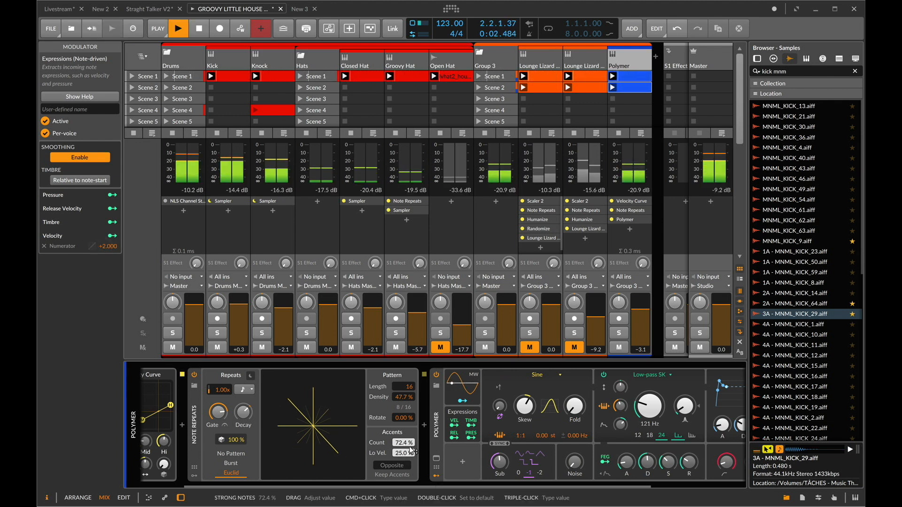
# Refine the bass Note Repeats pattern to 7.11 % rotation, 57.0 % density and 19.7 % low velocity
pyautogui.moveTo(408, 420); pyautogui.dragTo(408, 420)
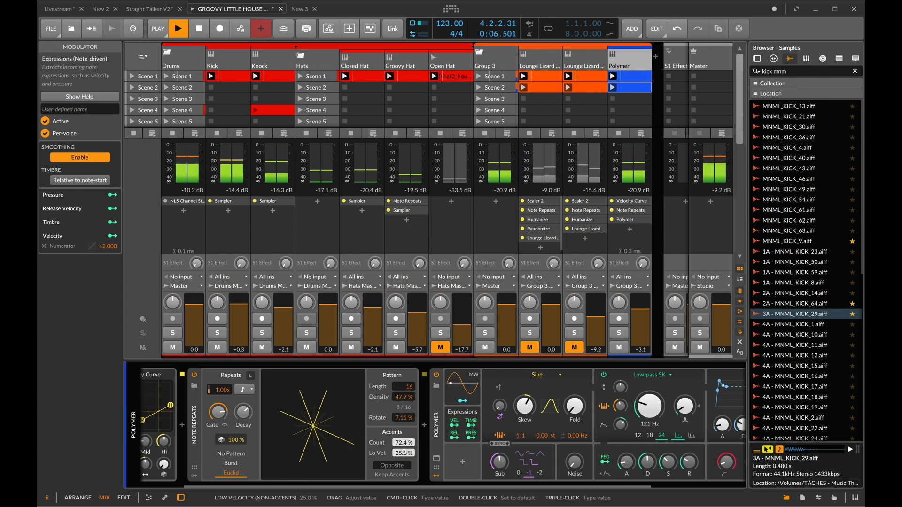
pyautogui.moveTo(404, 452); pyautogui.dragTo(404, 455)
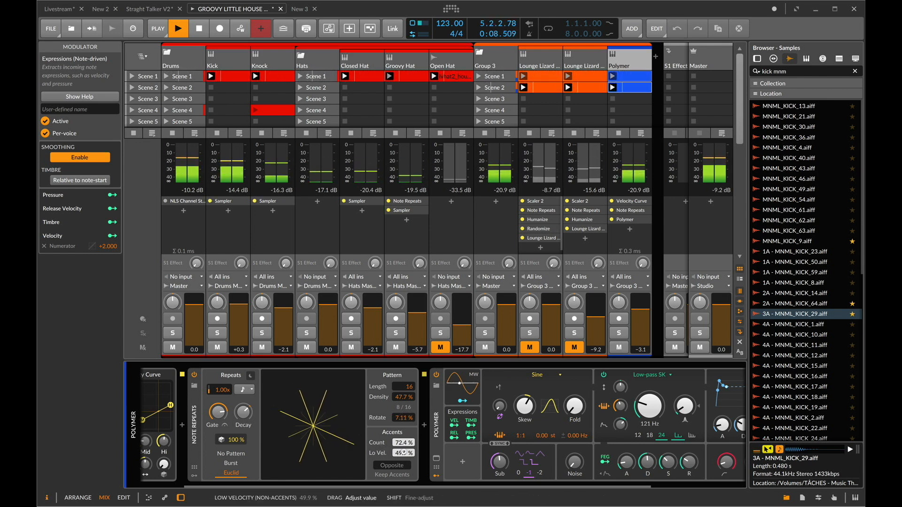
pyautogui.moveTo(404, 453); pyautogui.dragTo(404, 454)
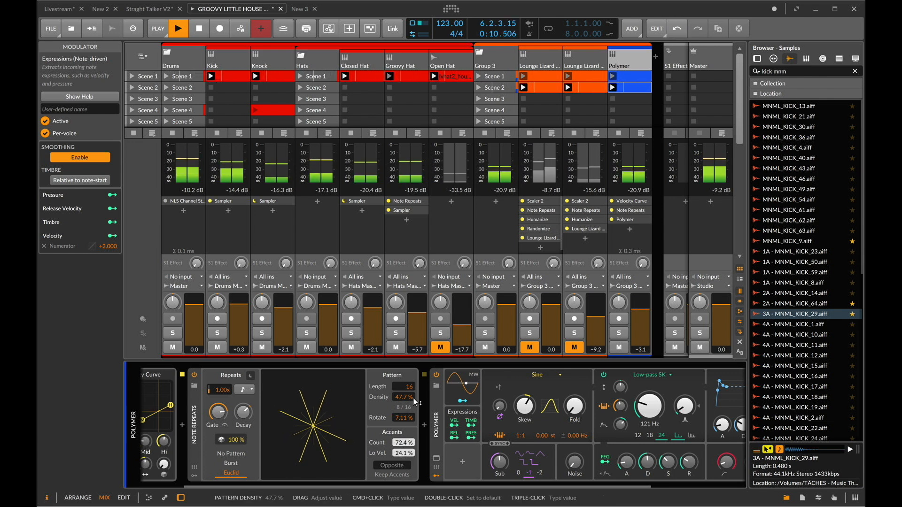
pyautogui.moveTo(404, 399); pyautogui.dragTo(403, 400)
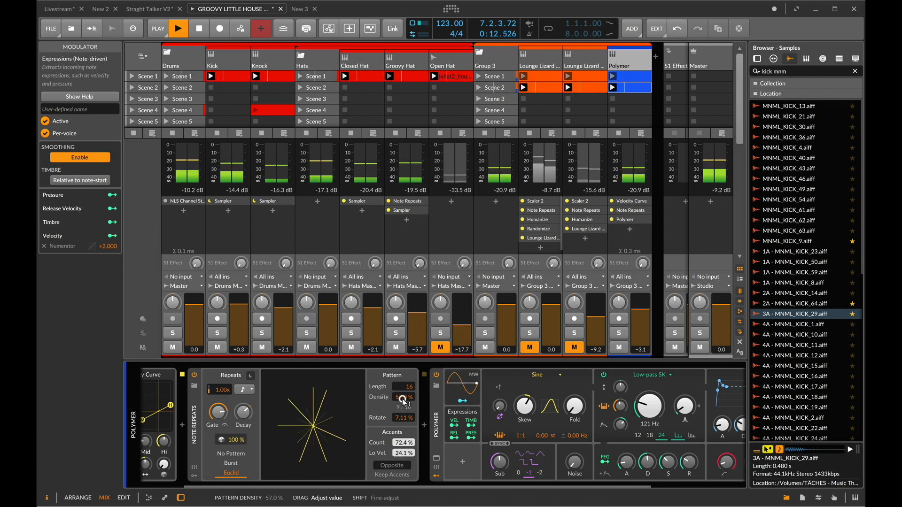
pyautogui.moveTo(404, 452); pyautogui.dragTo(404, 454)
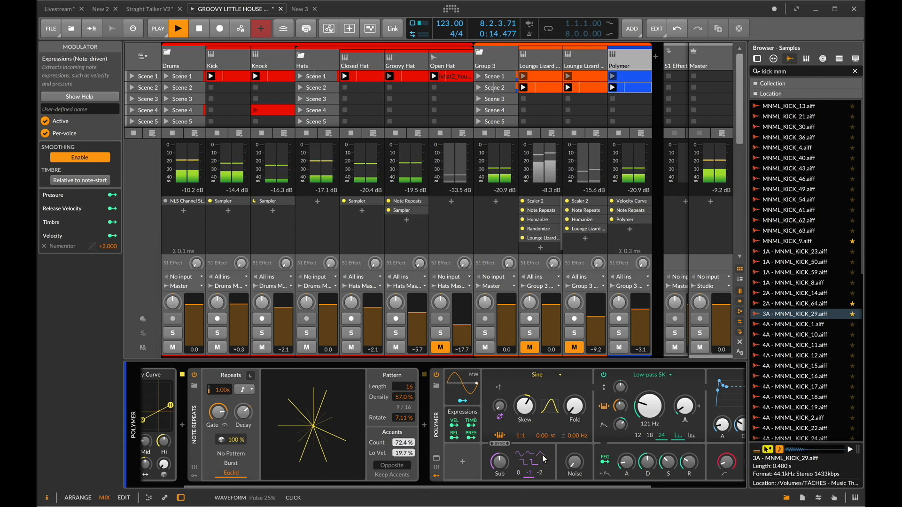
# Adjust the cutoff modulation amount of Polymer's filter and set the bass track's volume to -1.3 dB
pyautogui.hscroll(3, 542, 455)
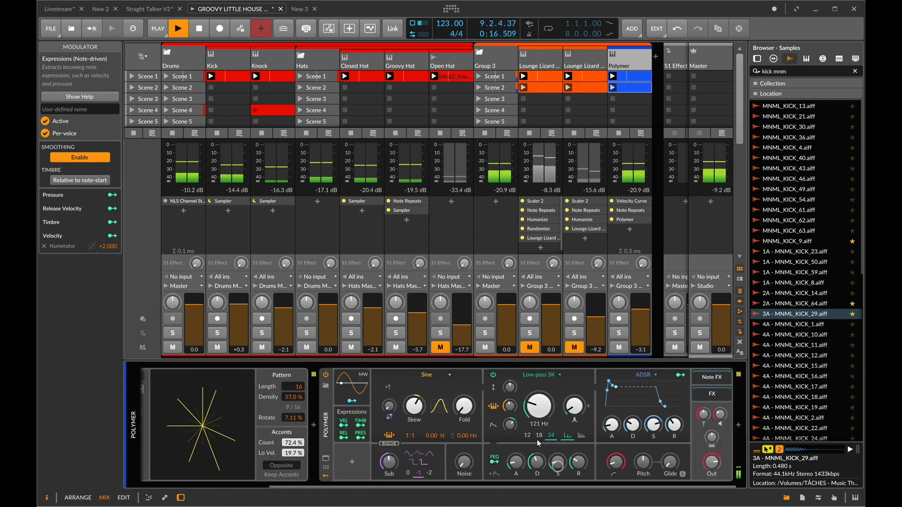
pyautogui.moveTo(509, 424); pyautogui.dragTo(510, 432)
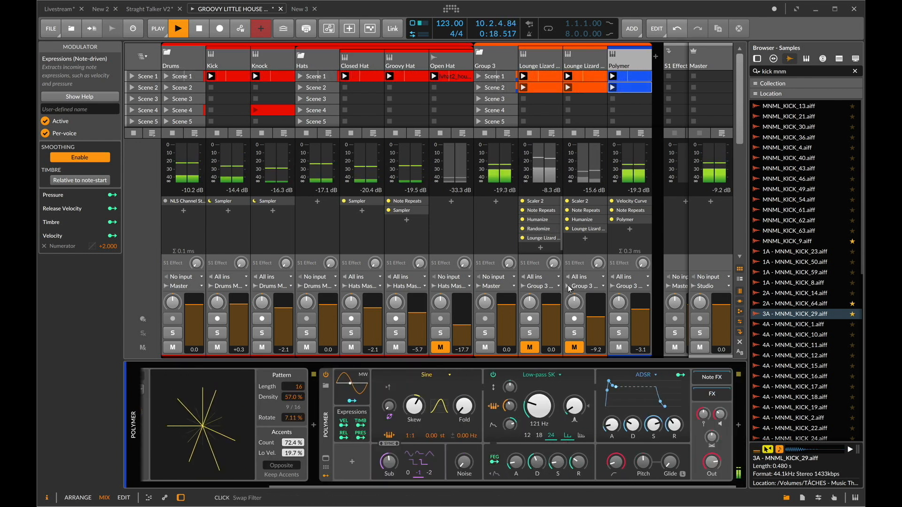
pyautogui.hscroll(-2, 335, 439)
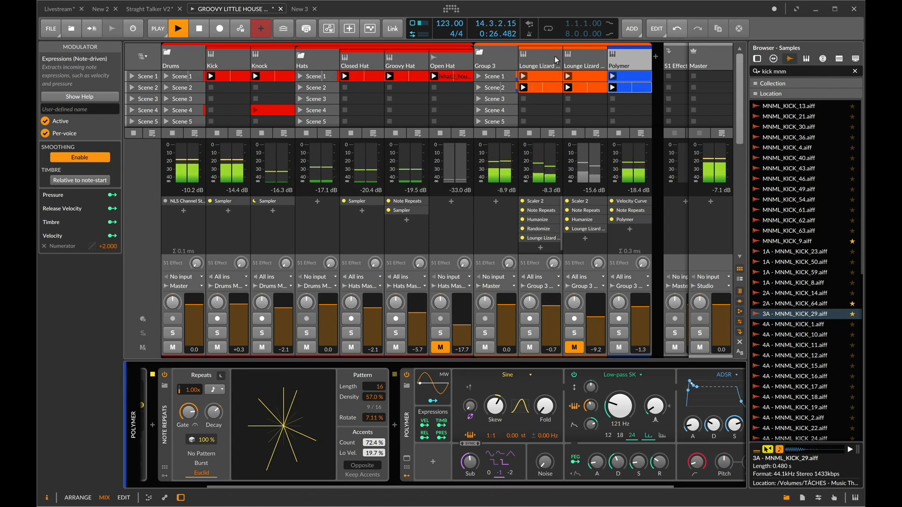
# Add an EQ+ with a low cut at the end of the first Lounge Lizard track's device chain
pyautogui.click(512, 356)
pyautogui.scroll(-5, 513, 379)
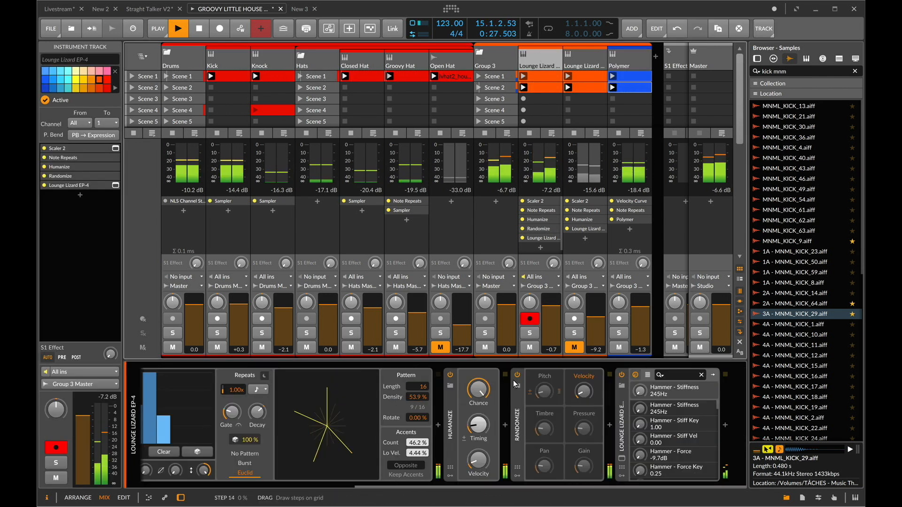
pyautogui.click(723, 427)
pyautogui.write('eq')
pyautogui.press('Down')
pyautogui.press('Return')
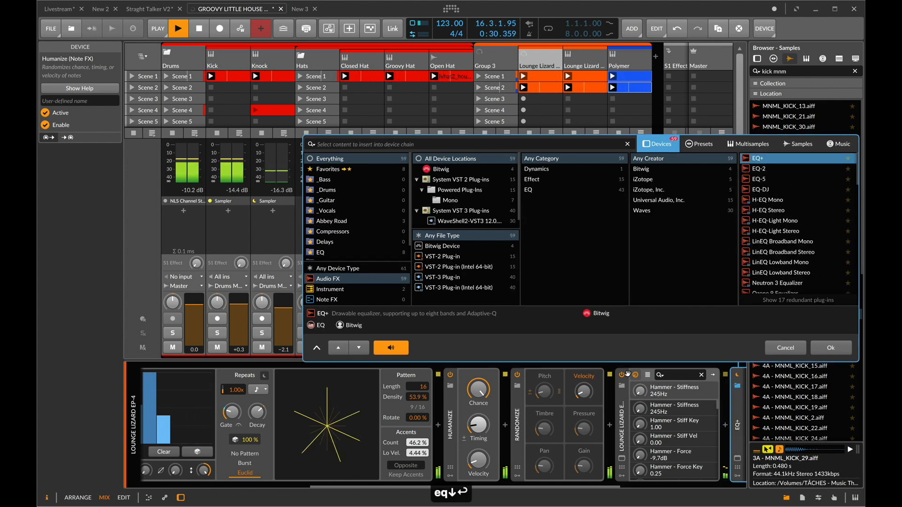
pyautogui.moveTo(550, 425); pyautogui.dragTo(553, 431)
# Apply the same EQ+ low cut at 93.5 Hz to the second Lounge Lizard track, unmute it and set its volume to -13.0 dB
pyautogui.moveTo(491, 441); pyautogui.dragTo(727, 436)
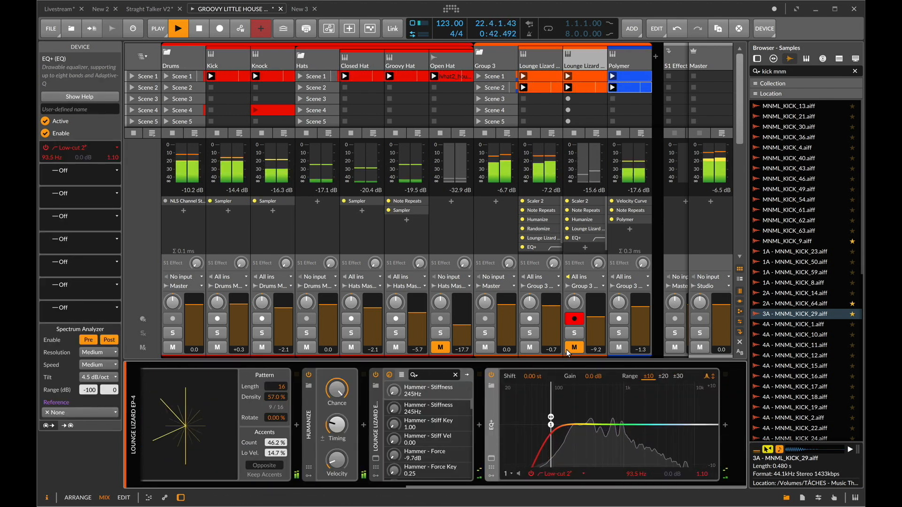
pyautogui.moveTo(593, 331)
pyautogui.mouseDown()
pyautogui.moveTo(598, 337)
pyautogui.moveTo(596, 320)
pyautogui.mouseUp()
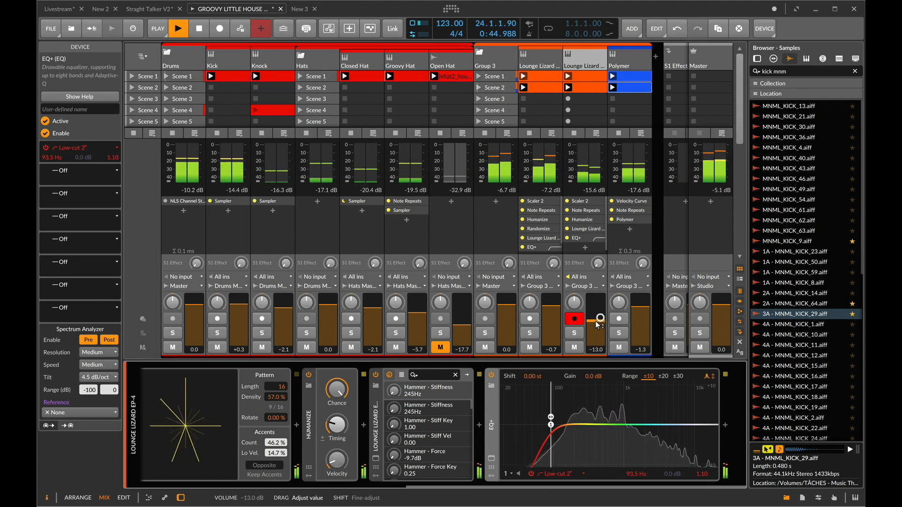
# Map Polymer's velocity expression to the filter cutoff at +14.22 and to the cutoff modulation amount at +0.276
pyautogui.click(626, 62)
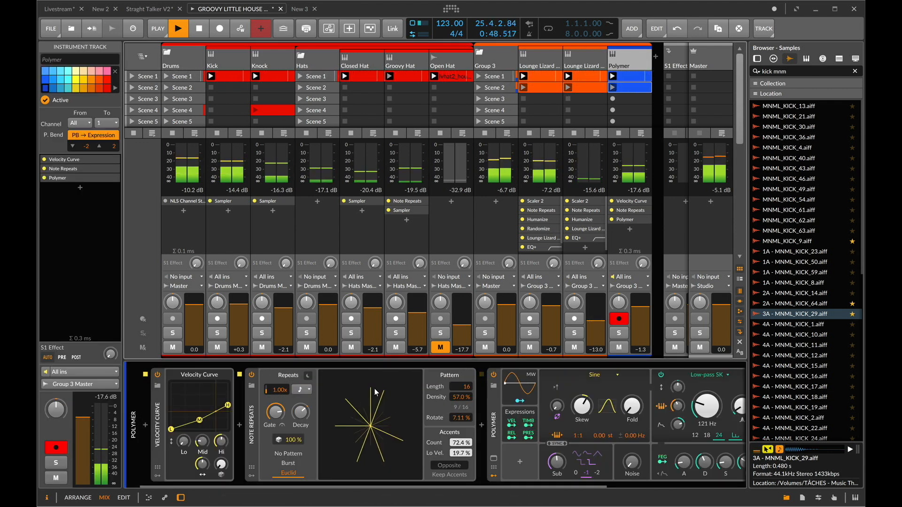
pyautogui.click(482, 425)
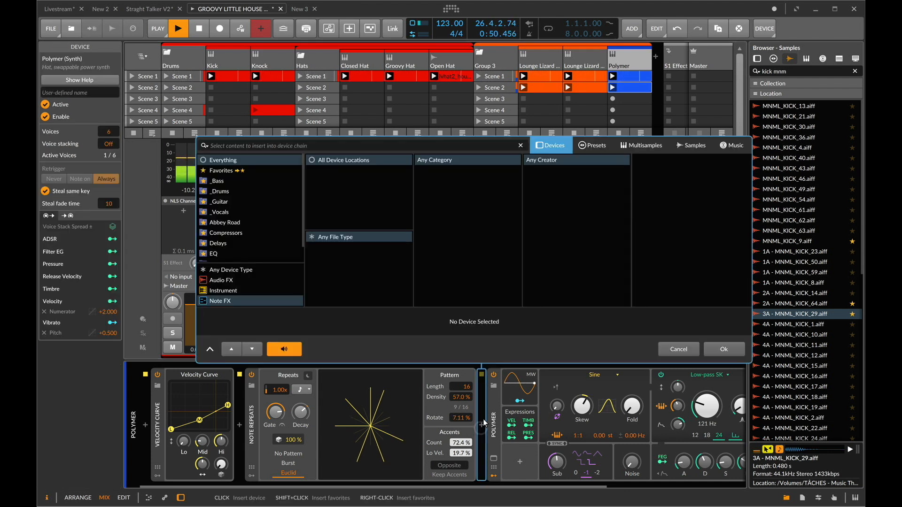
pyautogui.click(483, 421)
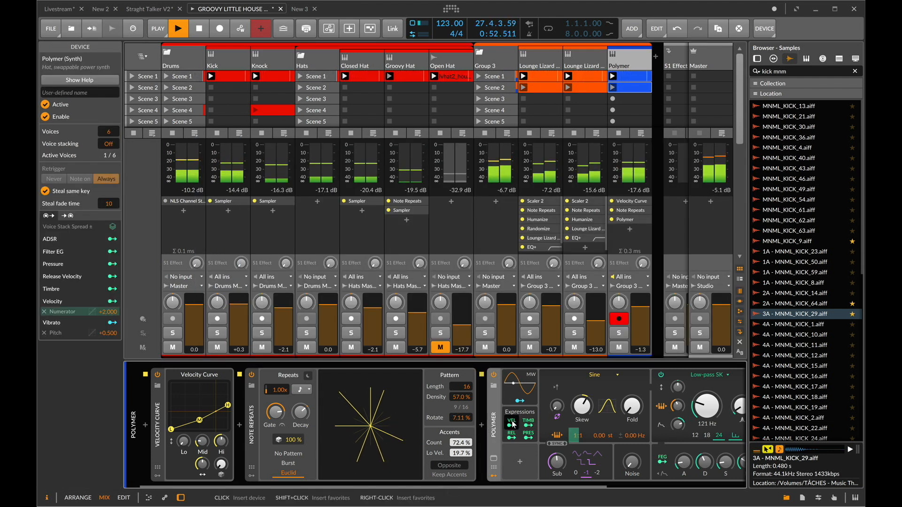
pyautogui.hscroll(2, 609, 419)
pyautogui.moveTo(629, 410); pyautogui.dragTo(629, 394)
pyautogui.moveTo(606, 424); pyautogui.dragTo(606, 419)
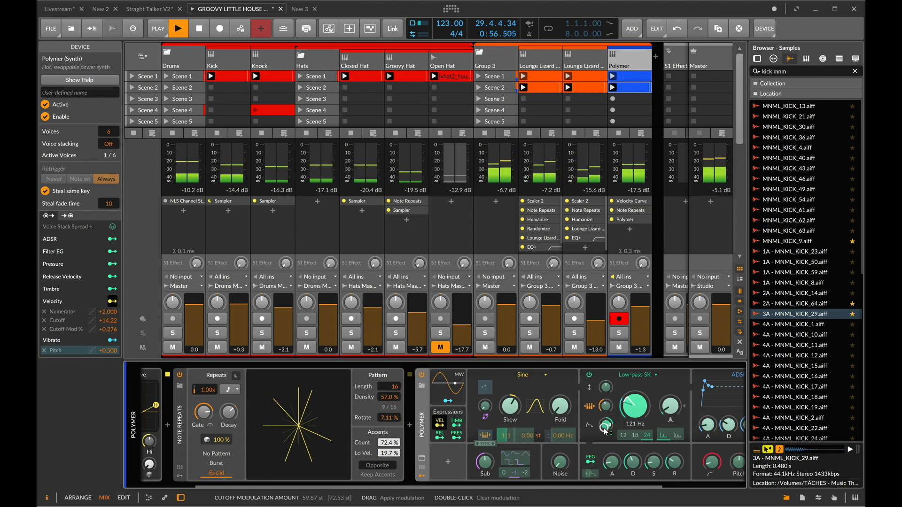
# Map Polymer's velocity to the filter envelope's release (+0.649) and decay (+0.213) and the ADSR's release (+0.622) and decay (-0.071)
pyautogui.moveTo(674, 462); pyautogui.dragTo(630, 456)
pyautogui.hscroll(2, 705, 429)
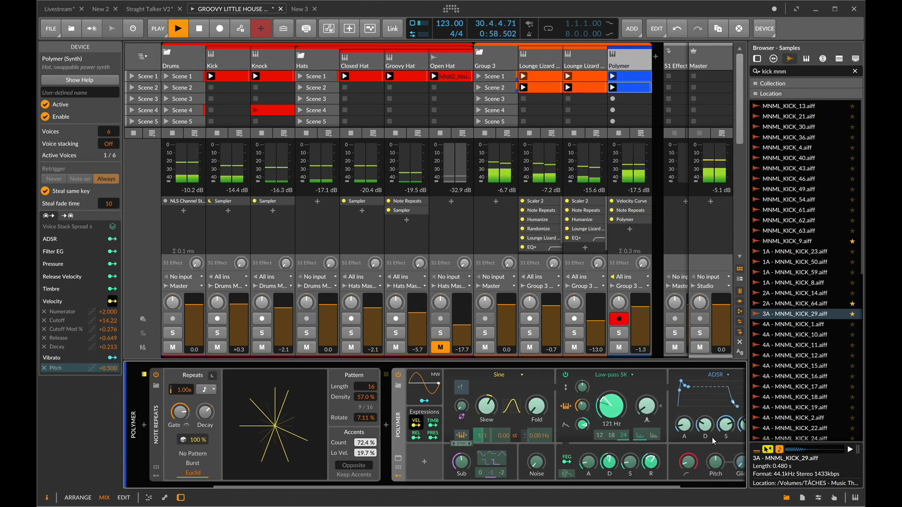
pyautogui.moveTo(703, 429); pyautogui.dragTo(660, 428)
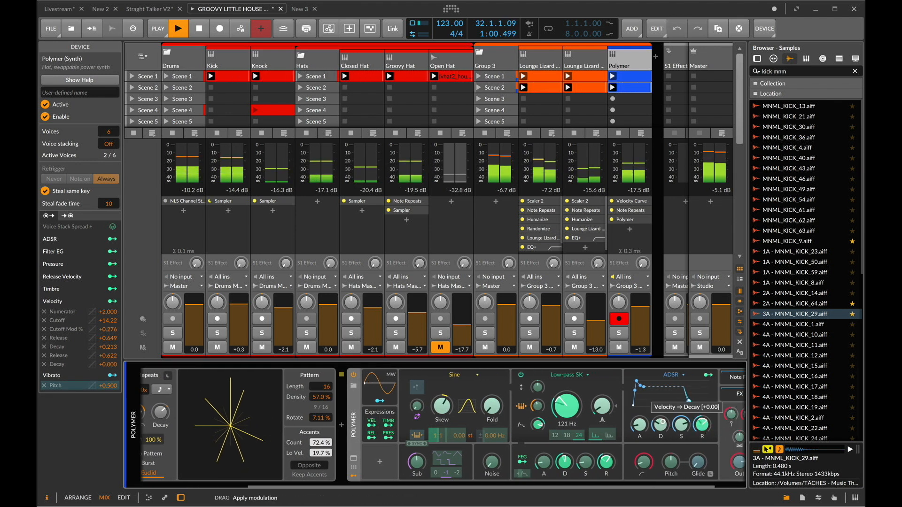
pyautogui.press('Escape')
# Set Polymer's filter cutoff to 76.1 Hz and modulate the oscillator's skew from the ADSR at +0.147
pyautogui.moveTo(567, 407); pyautogui.dragTo(566, 416)
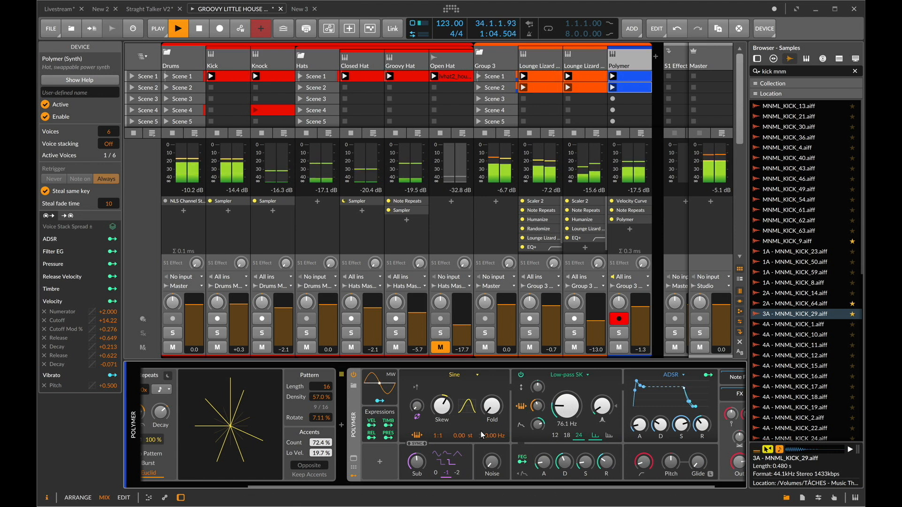
pyautogui.moveTo(442, 405); pyautogui.dragTo(442, 407)
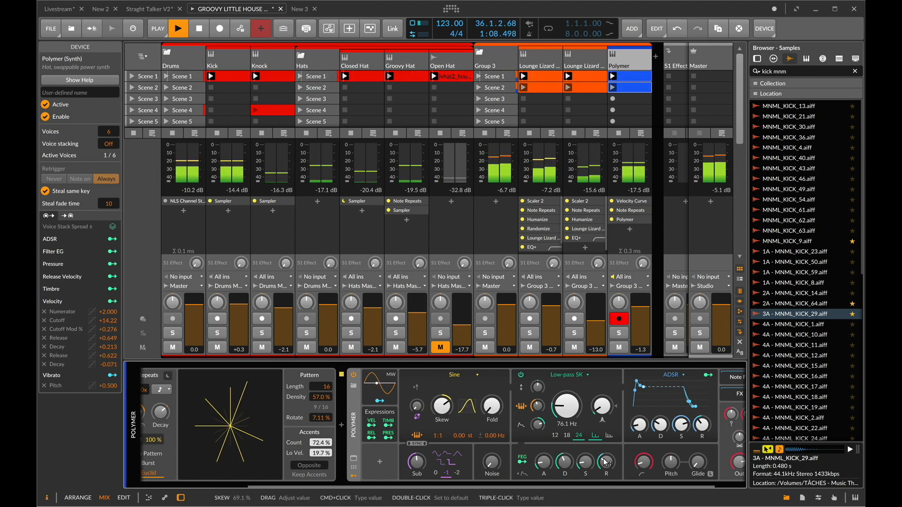
pyautogui.press('super+z')
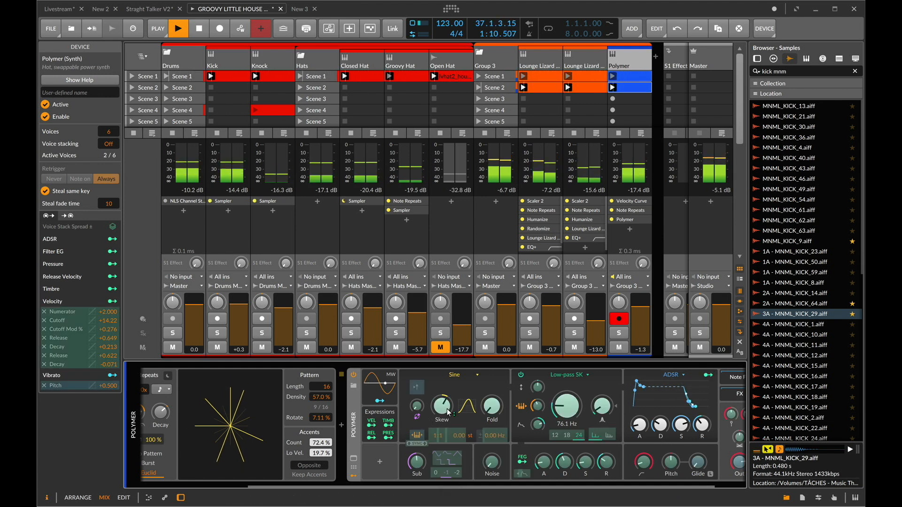
pyautogui.moveTo(459, 394); pyautogui.dragTo(459, 388)
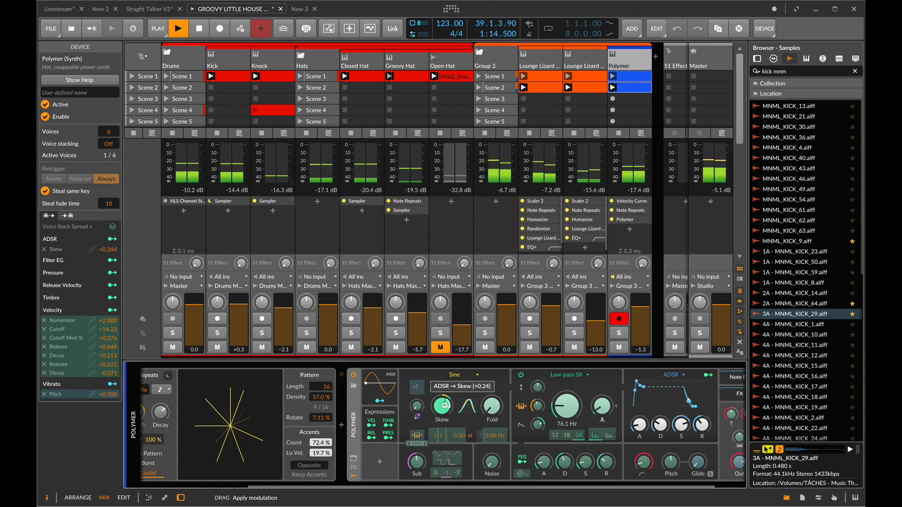
pyautogui.moveTo(442, 405); pyautogui.dragTo(442, 414)
pyautogui.press('space')
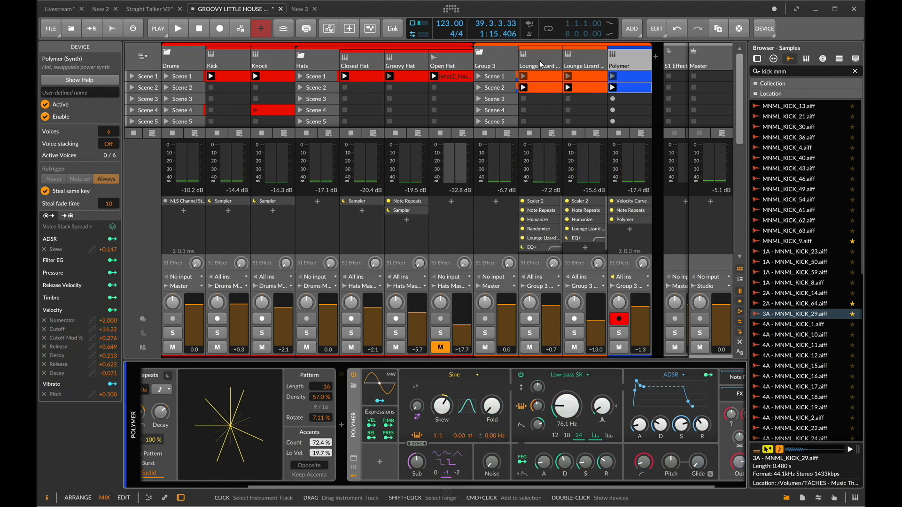
# Mute the second Lounge Lizard track and the Polymer track, and briefly audition the first Lounge Lizard track with the drums
pyautogui.click(539, 61)
pyautogui.hscroll(10, 630, 397)
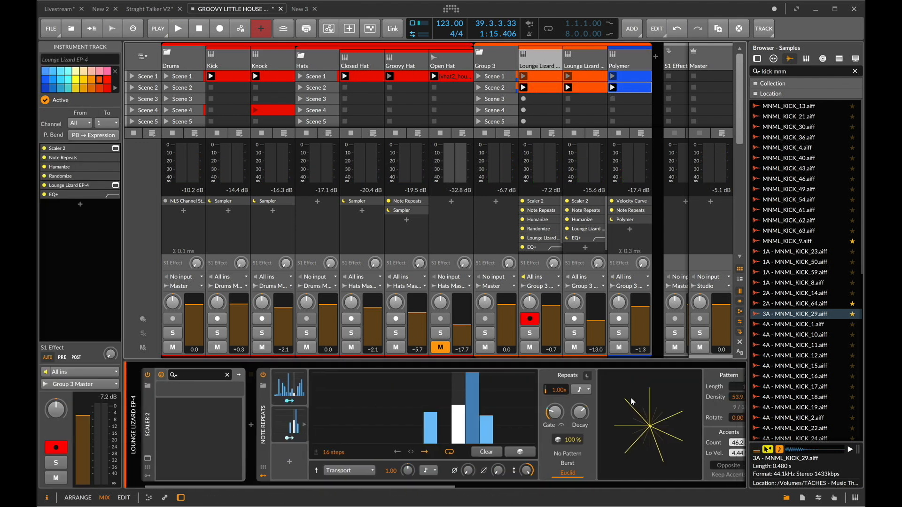
pyautogui.hscroll(3, 630, 397)
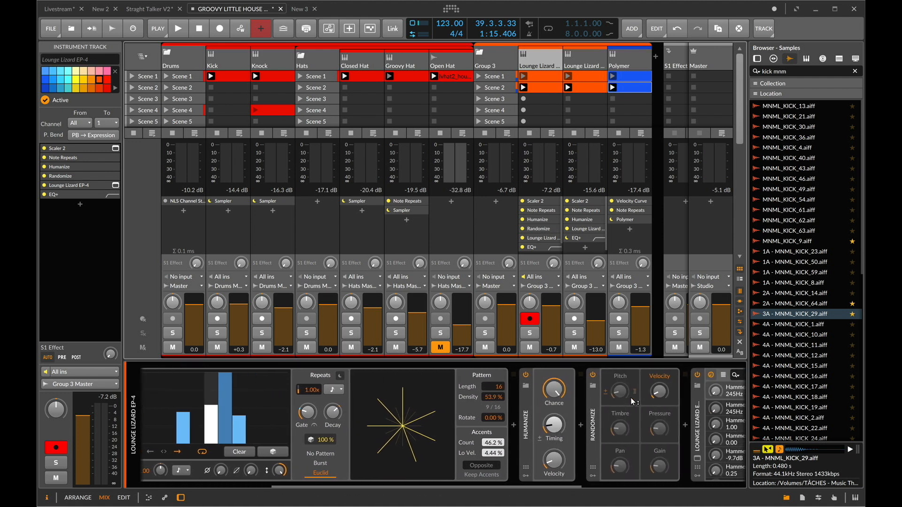
pyautogui.hscroll(15, 515, 394)
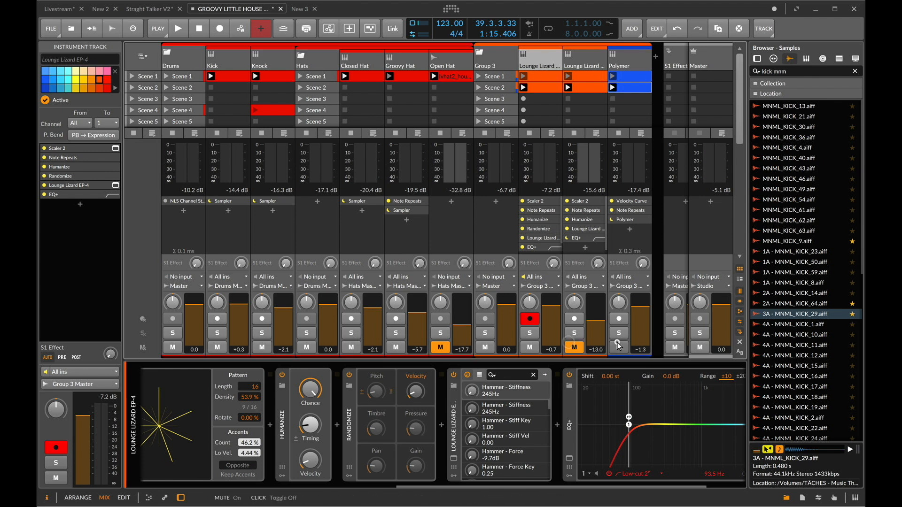
pyautogui.click(540, 76)
pyautogui.press('space')
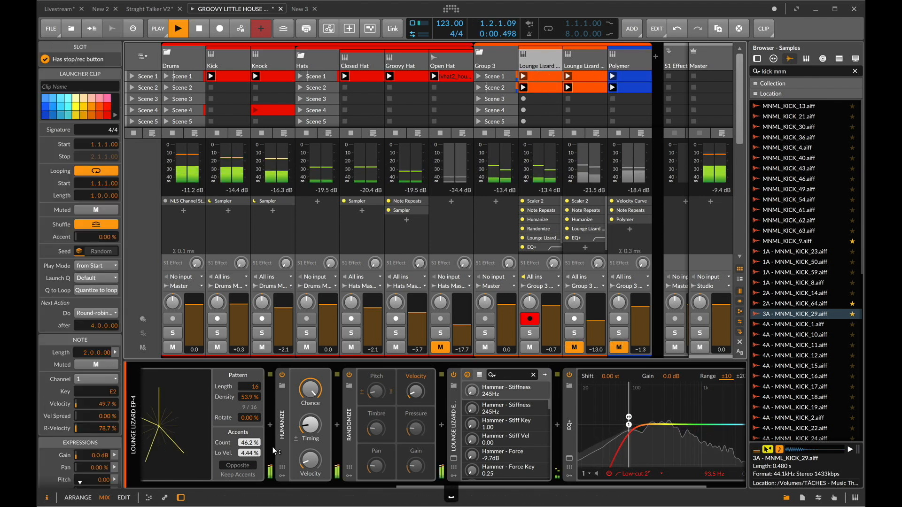
pyautogui.hscroll(-15, 272, 447)
pyautogui.press('space')
pyautogui.click(541, 59)
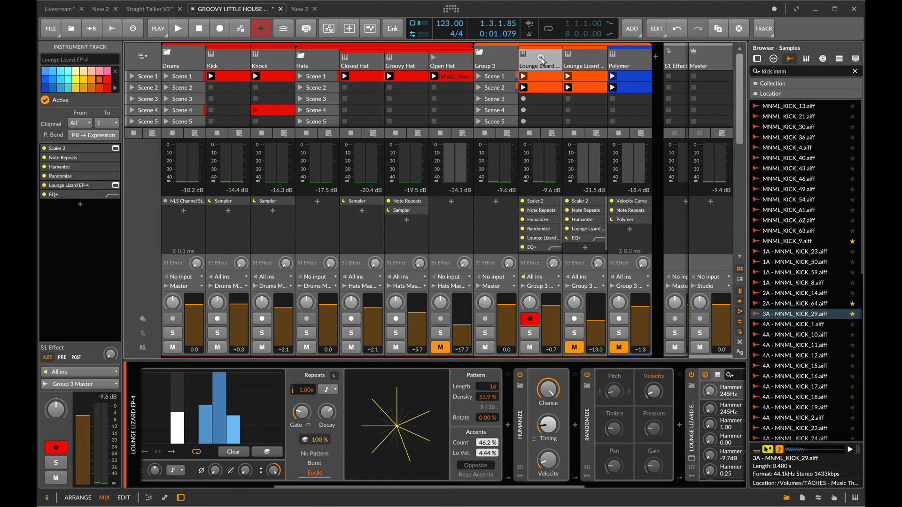
# Delete both Steps modulators from the first Lounge Lizard track's Note Repeats device
pyautogui.click(252, 382)
pyautogui.click(299, 413)
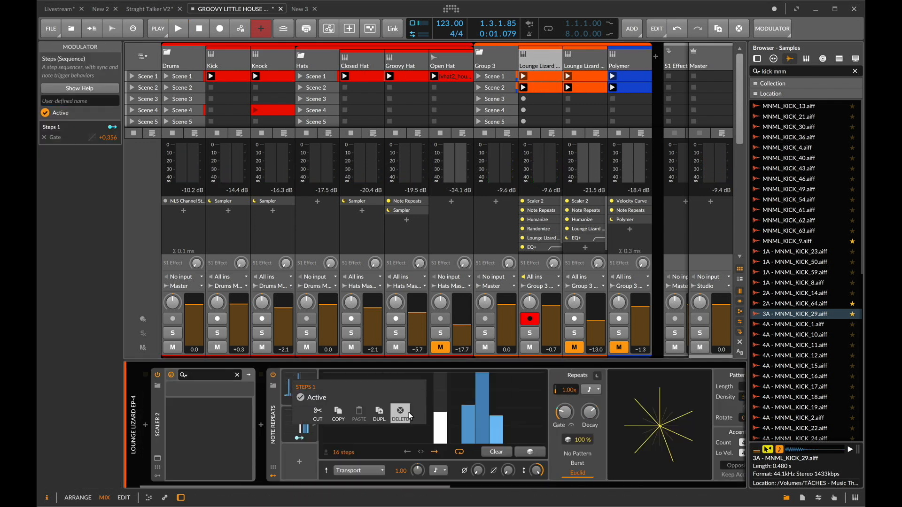
pyautogui.press('space')
pyautogui.hscroll(3, 446, 423)
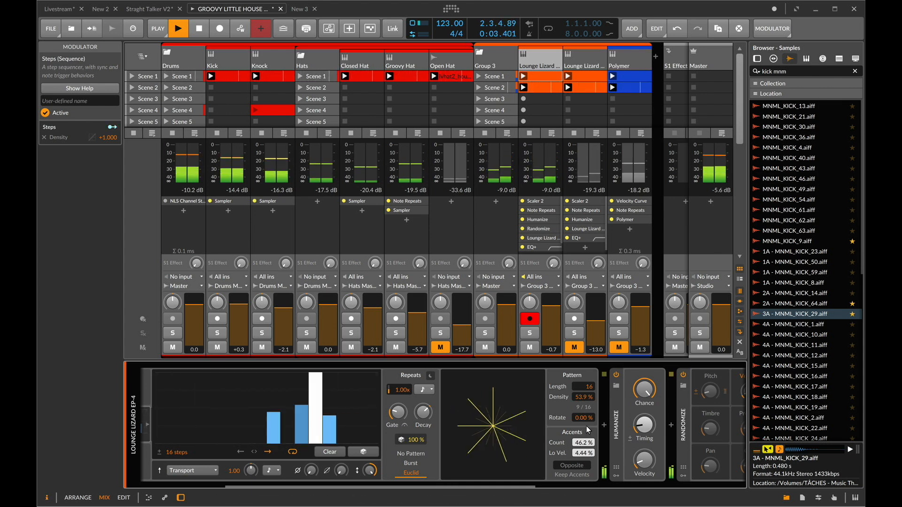
pyautogui.hscroll(-3, 585, 427)
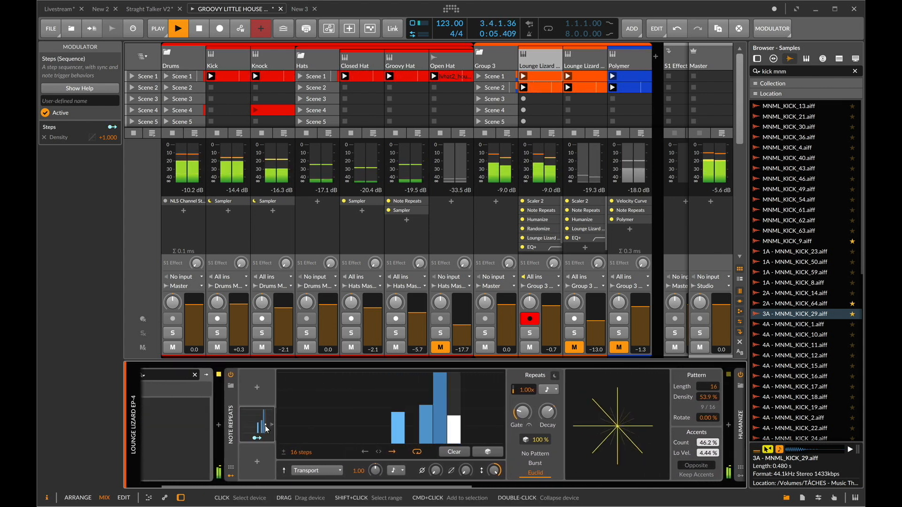
pyautogui.click(386, 455)
pyautogui.hscroll(5, 352, 418)
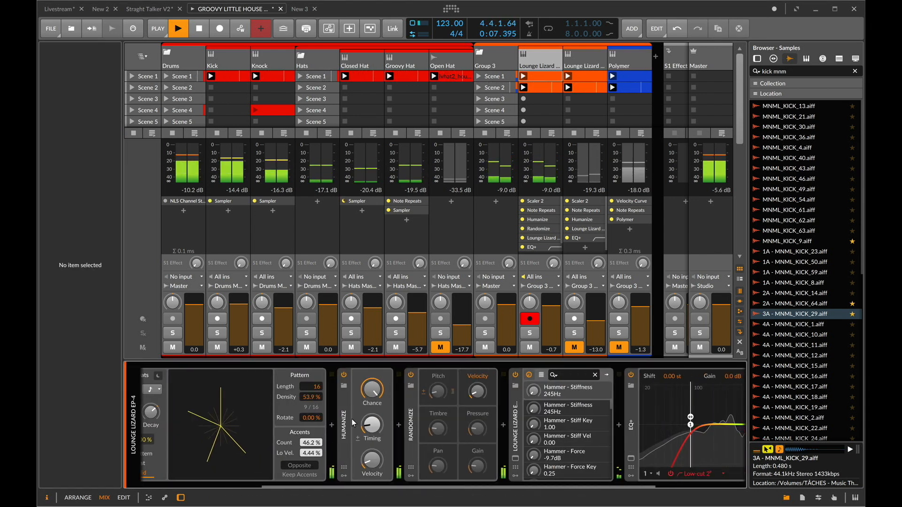
# Set the first Lounge Lizard track's Note Repeats density to 65.9 % and its low velocity to 13.3 %
pyautogui.hscroll(-1, 302, 415)
pyautogui.moveTo(391, 405); pyautogui.dragTo(390, 396)
pyautogui.moveTo(392, 457); pyautogui.dragTo(393, 453)
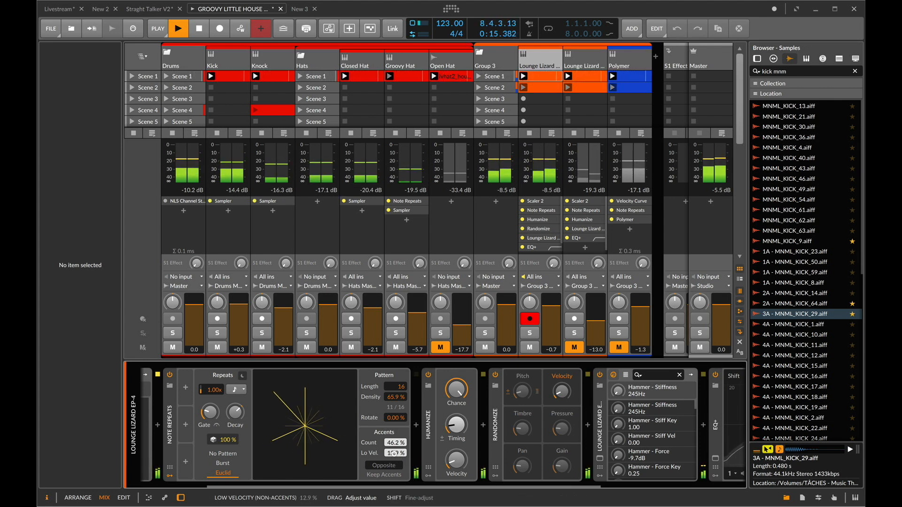
pyautogui.moveTo(393, 454); pyautogui.dragTo(393, 451)
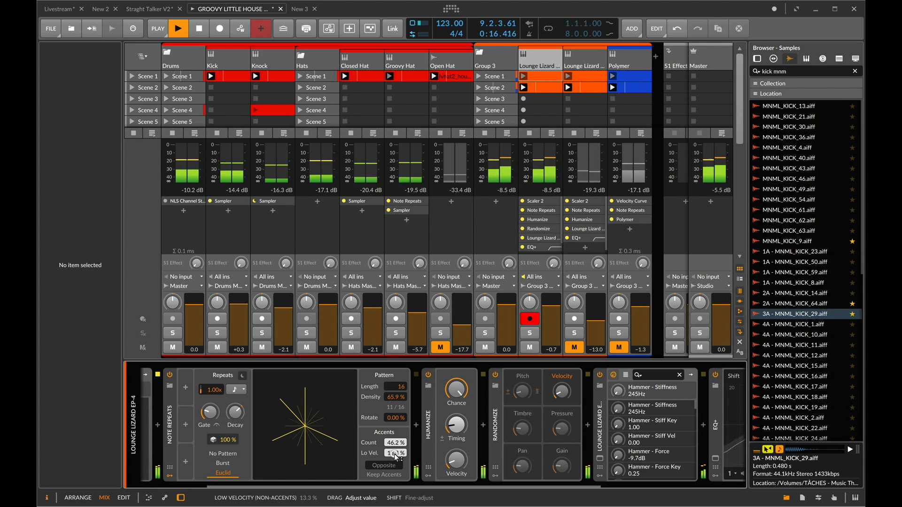
# Insert a Note Transpose after Randomize on the first Lounge Lizard track and add an Expressions modulator to it
pyautogui.click(587, 425)
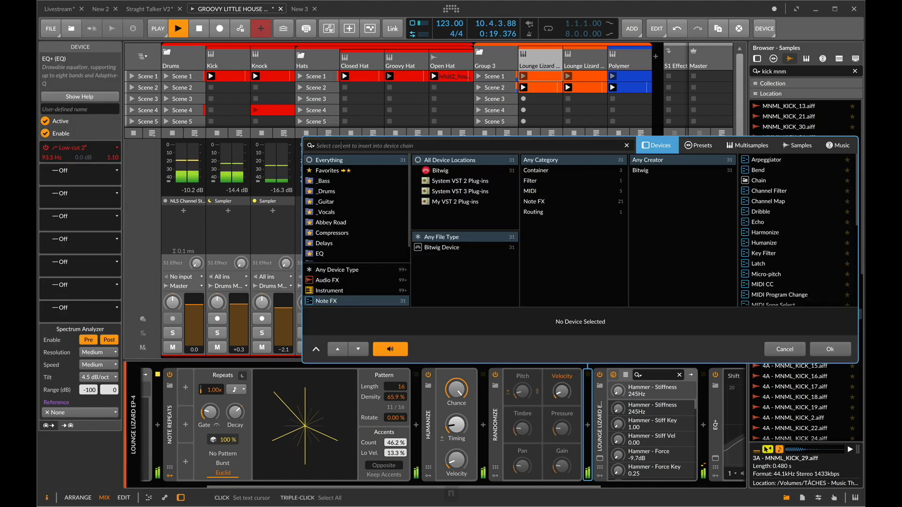
pyautogui.write('note pitch')
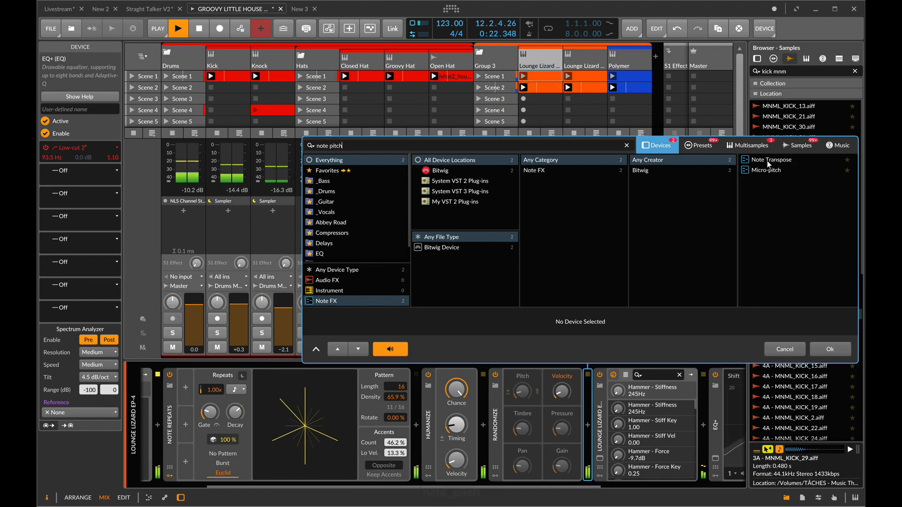
pyautogui.doubleClick(773, 160)
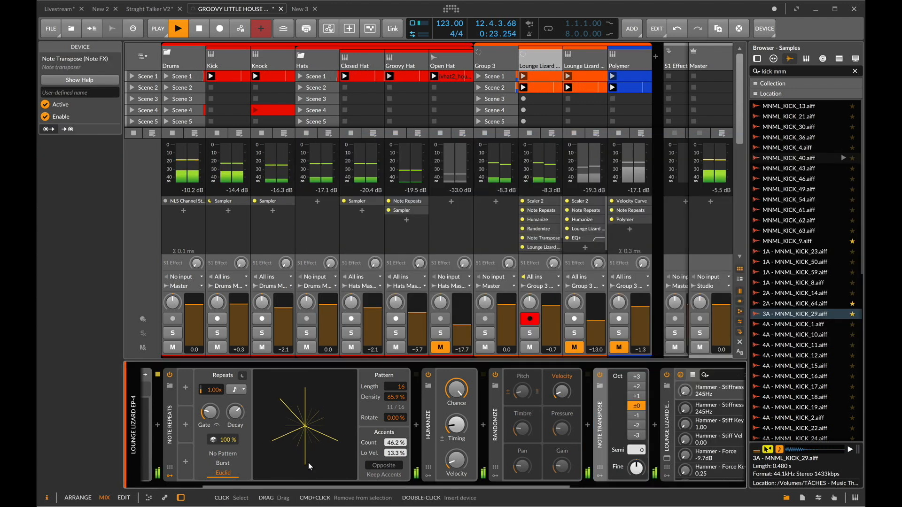
pyautogui.click(599, 475)
pyautogui.click(615, 388)
pyautogui.write('ex')
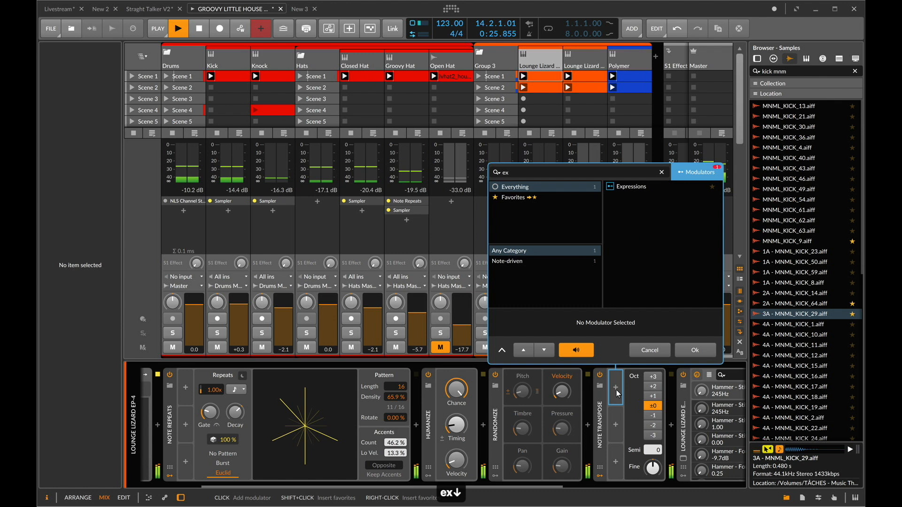
pyautogui.press('Return')
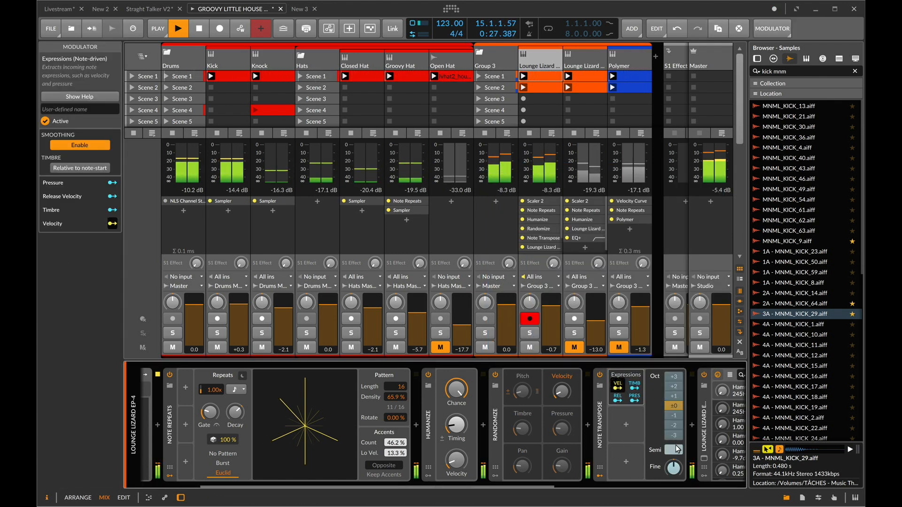
# Map velocity to Note Transpose's octave at -1.000 and compare the sound with the device switched off
pyautogui.moveTo(675, 405); pyautogui.dragTo(676, 389)
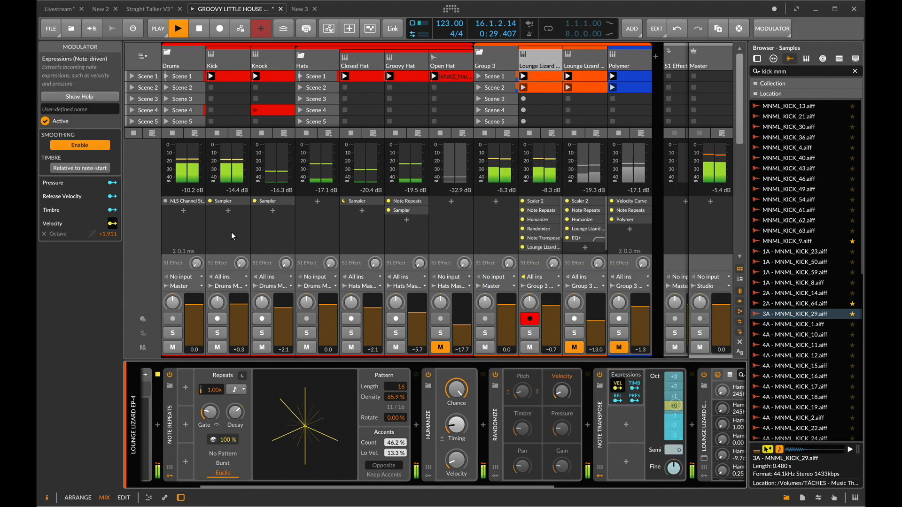
pyautogui.moveTo(114, 232); pyautogui.dragTo(115, 249)
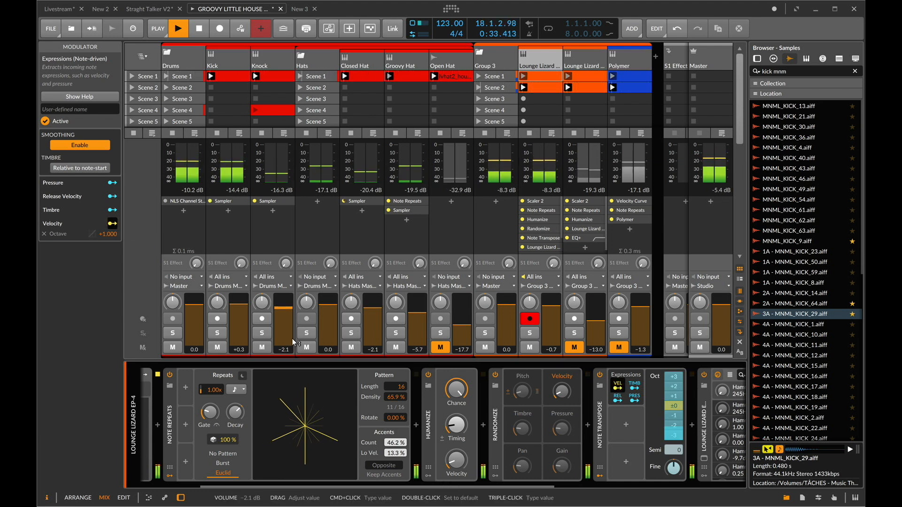
pyautogui.moveTo(114, 232); pyautogui.dragTo(114, 253)
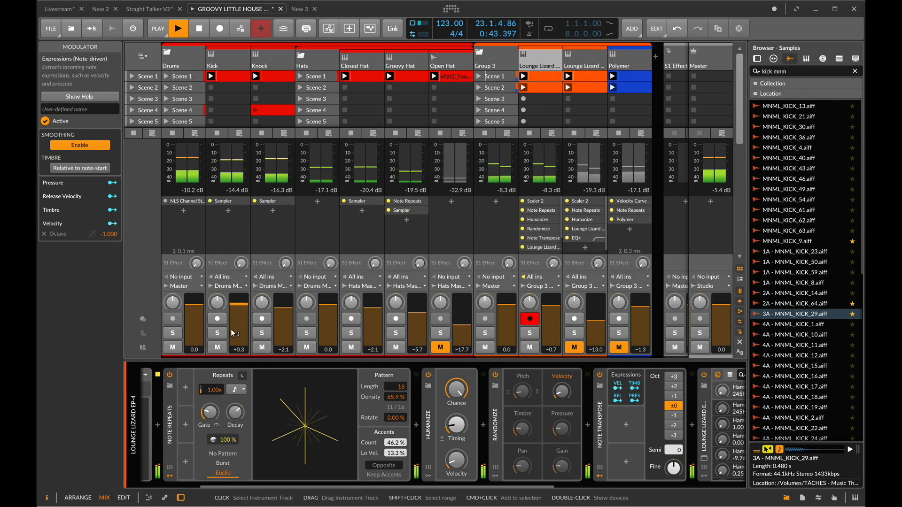
pyautogui.click(600, 375)
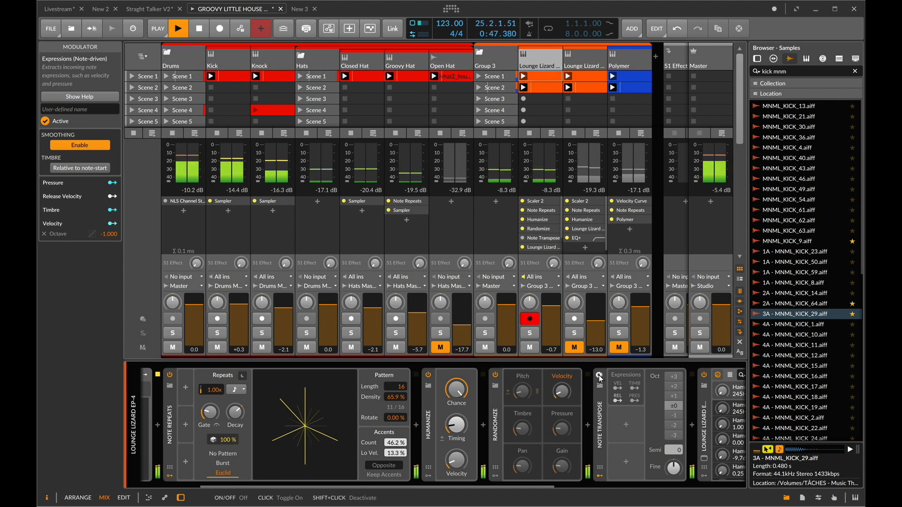
# Unmute the second Lounge Lizard track and set its volume to -15.0 dB
pyautogui.click(596, 55)
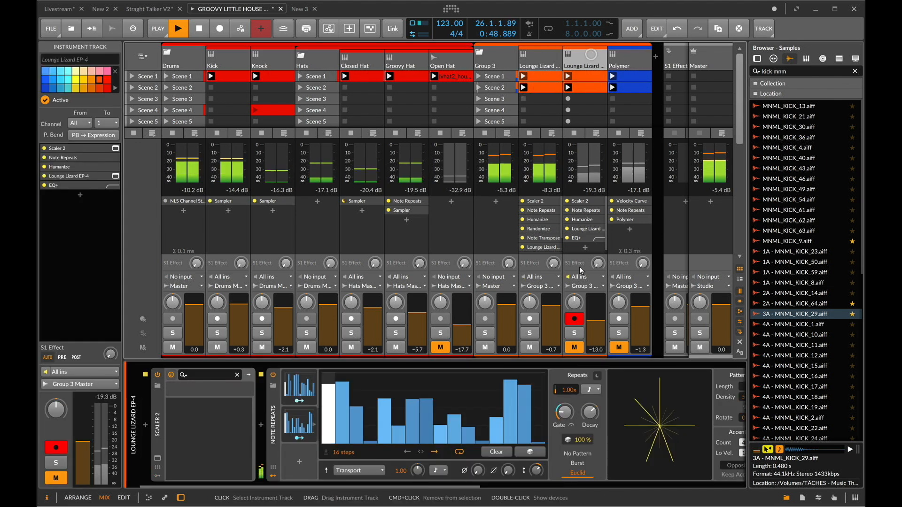
pyautogui.click(574, 347)
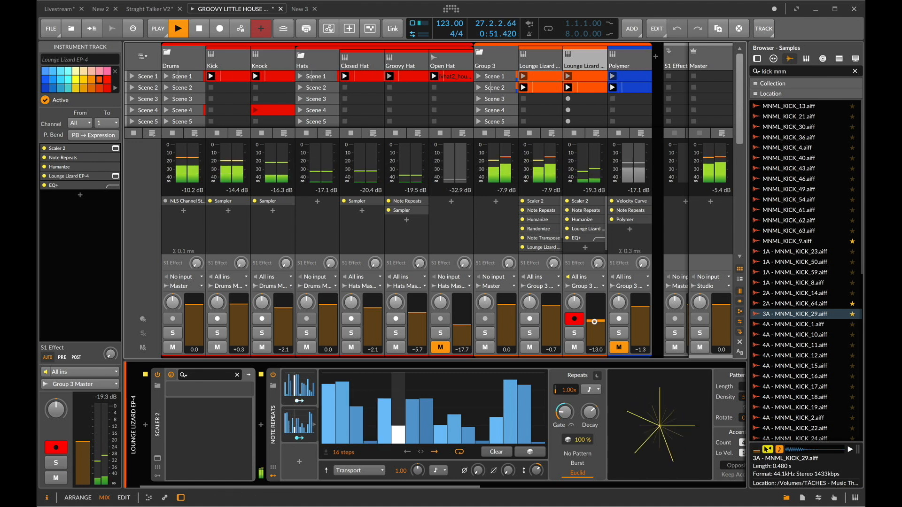
pyautogui.moveTo(594, 322); pyautogui.dragTo(594, 324)
# Remove both Steps modulators from the second Lounge Lizard track's Note Repeats, and set its density to 71.7 % and low velocity to 35.6 %
pyautogui.hscroll(3, 503, 418)
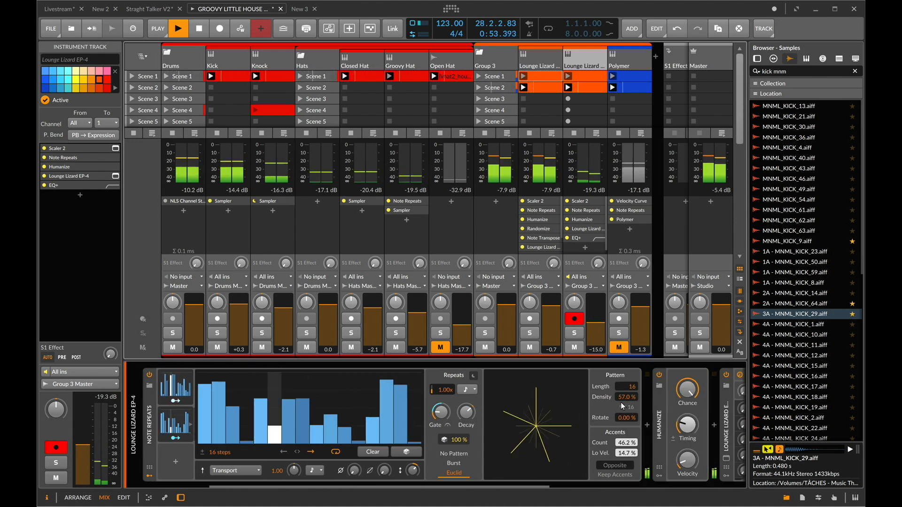
pyautogui.rightClick(171, 429)
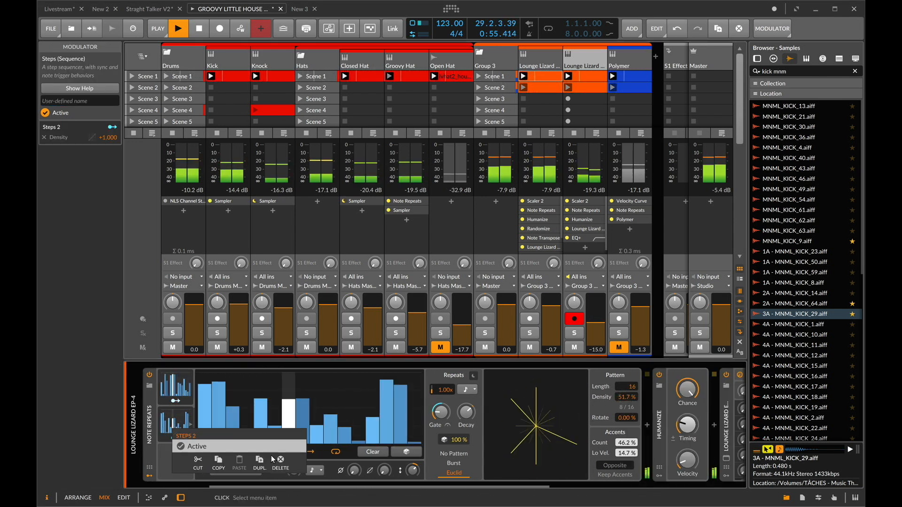
pyautogui.click(277, 459)
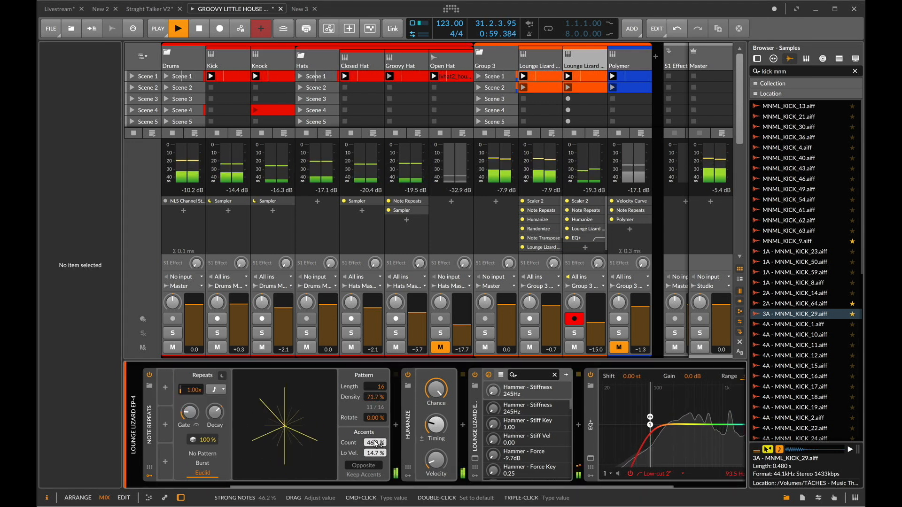
pyautogui.scroll(2, 374, 453)
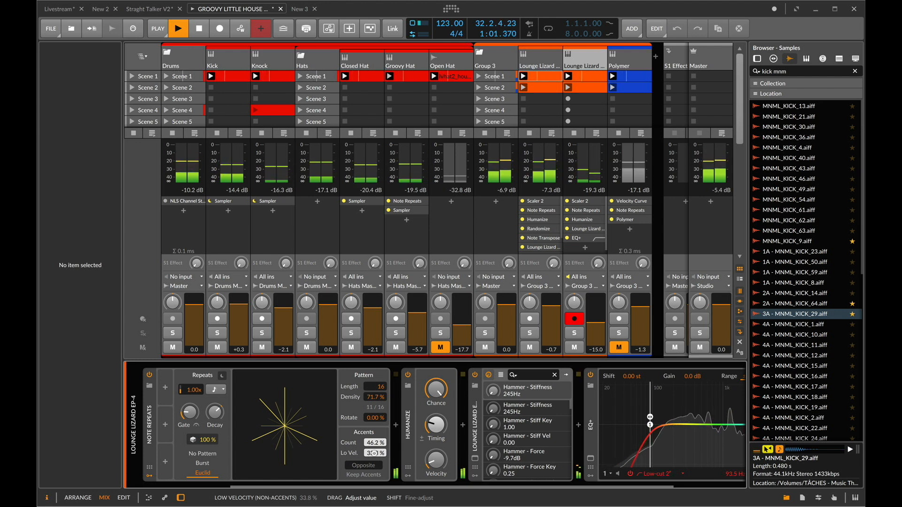
# Insert a Note Transpose between Humanize and Lounge Lizard on the second Lounge Lizard track
pyautogui.click(463, 427)
pyautogui.write('pi')
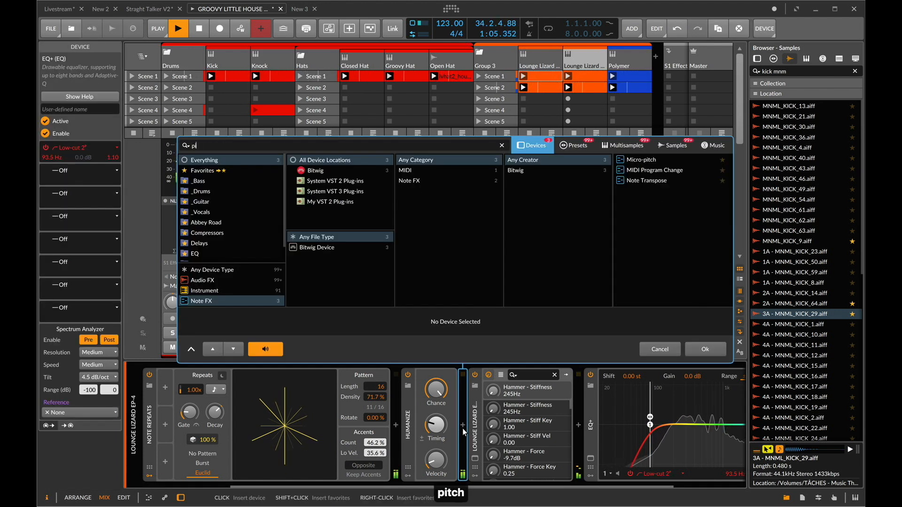
pyautogui.write('tch')
pyautogui.press('Down')
pyautogui.press('Down')
pyautogui.press('Return')
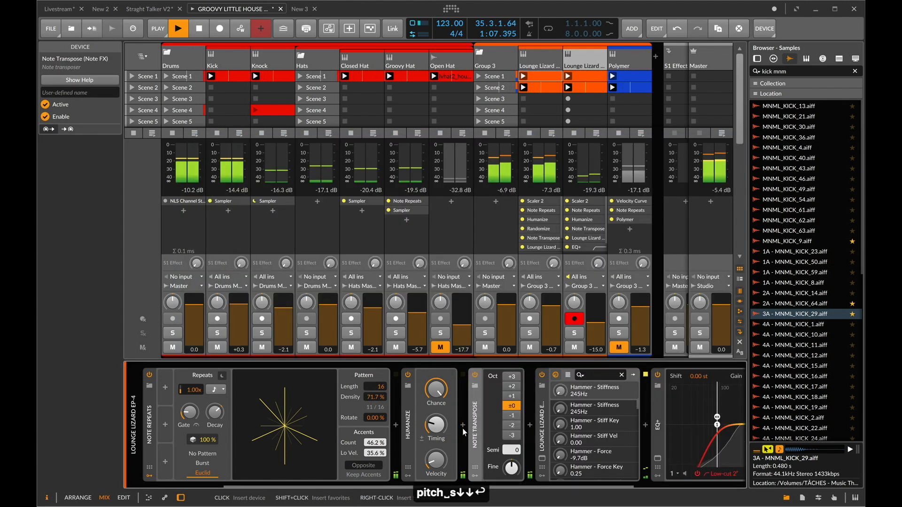
# Add an Expressions modulator to the Note Transpose device on the second Lounge Lizard track
pyautogui.click(475, 475)
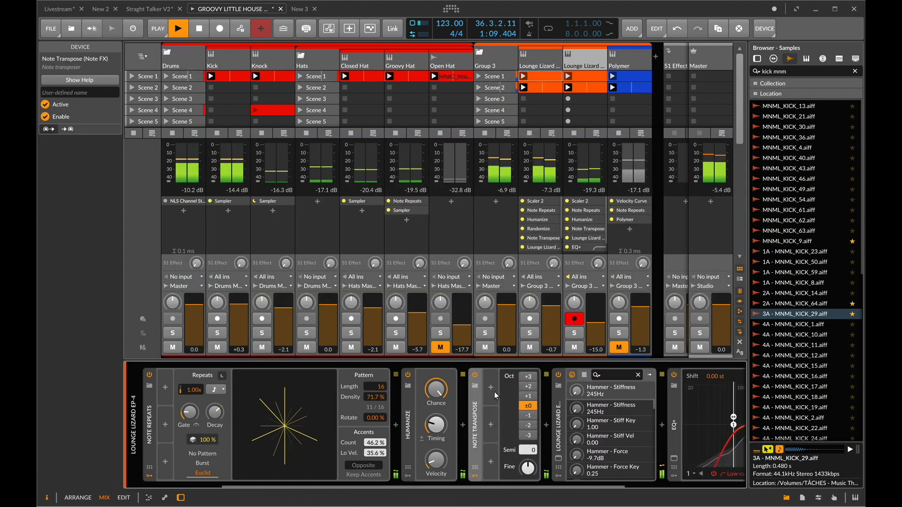
pyautogui.click(495, 395)
pyautogui.write('ex')
pyautogui.press('Down')
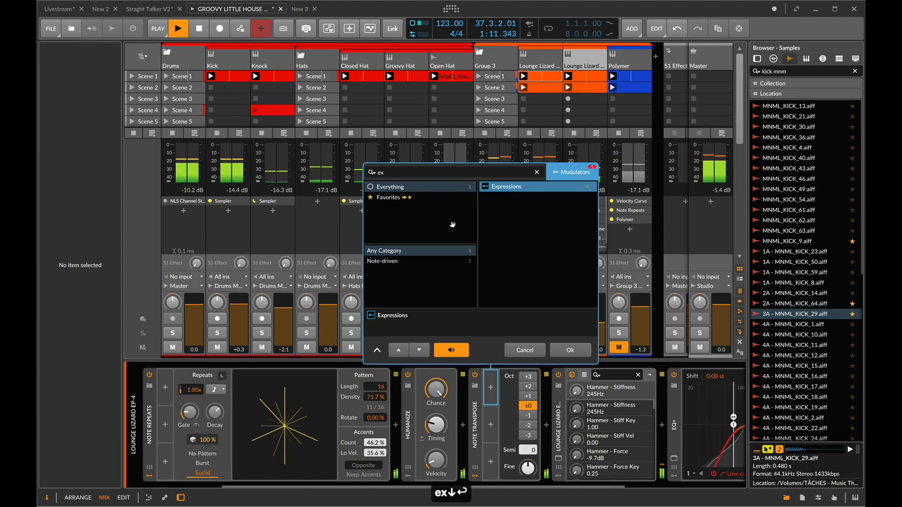
pyautogui.press('Return')
# Map the Expressions velocity output to Note Transpose's octave, trying an amount of -2 before setting it to -1
pyautogui.click(494, 386)
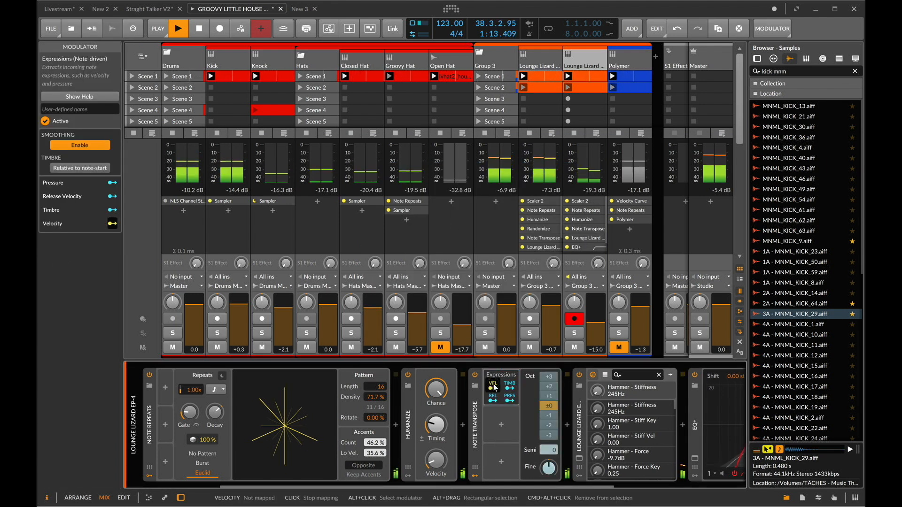
pyautogui.moveTo(559, 422); pyautogui.dragTo(558, 434)
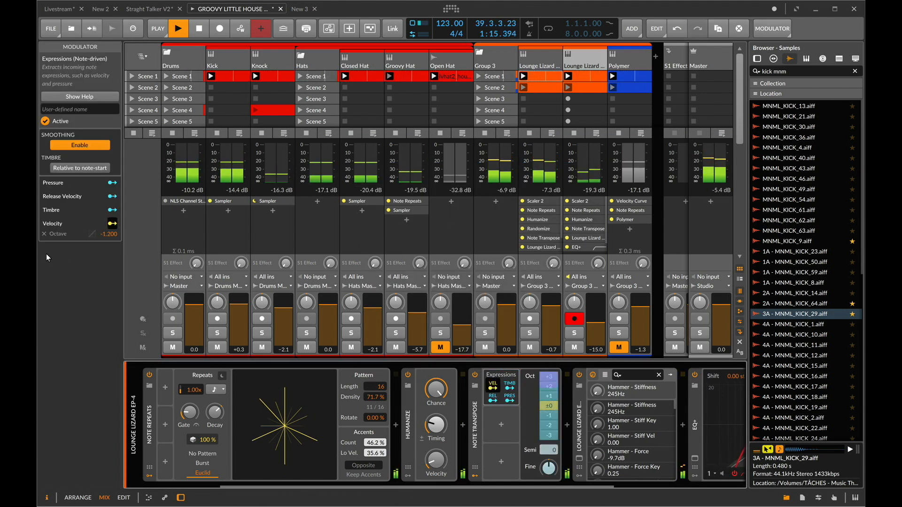
pyautogui.write('-2')
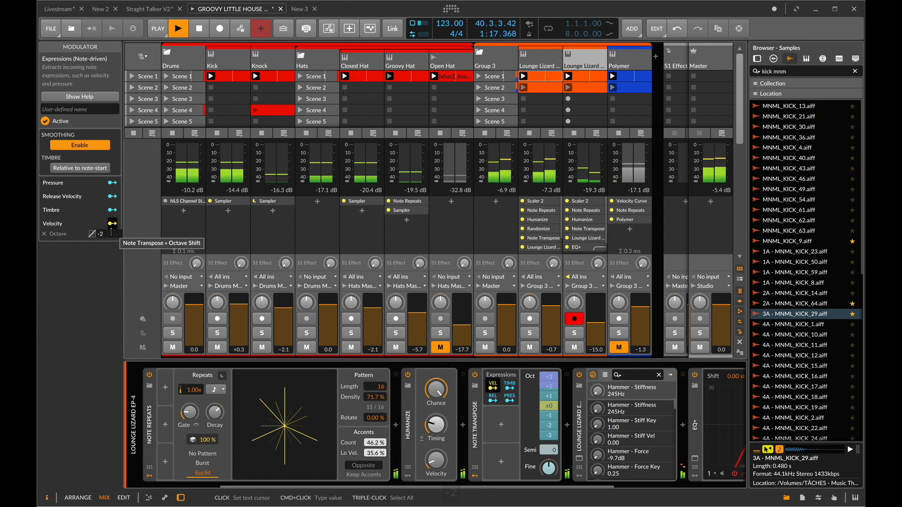
pyautogui.press('Return')
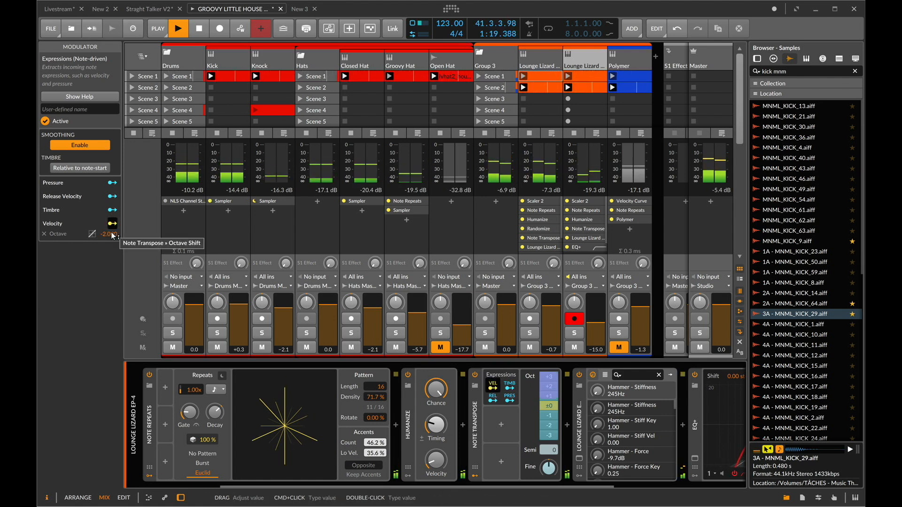
pyautogui.doubleClick(111, 232)
pyautogui.write('-1')
pyautogui.click(112, 234)
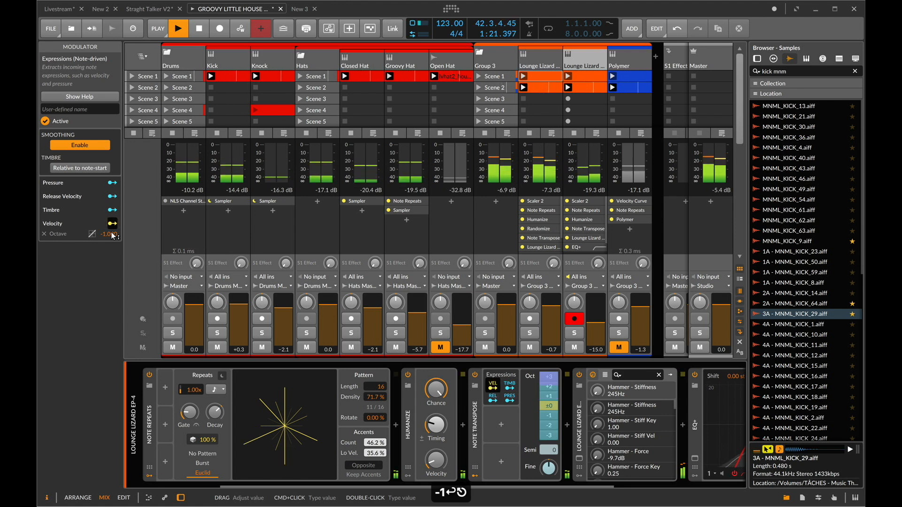
# Unmute the Polymer track, set its volume to +1.8 dB, and select the track to show its devices
pyautogui.click(618, 347)
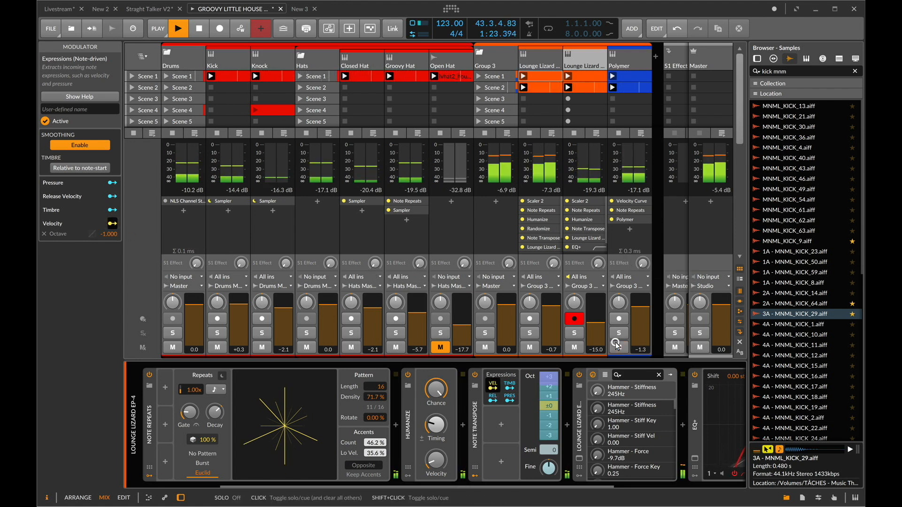
pyautogui.moveTo(640, 310); pyautogui.dragTo(652, 109)
pyautogui.click(638, 52)
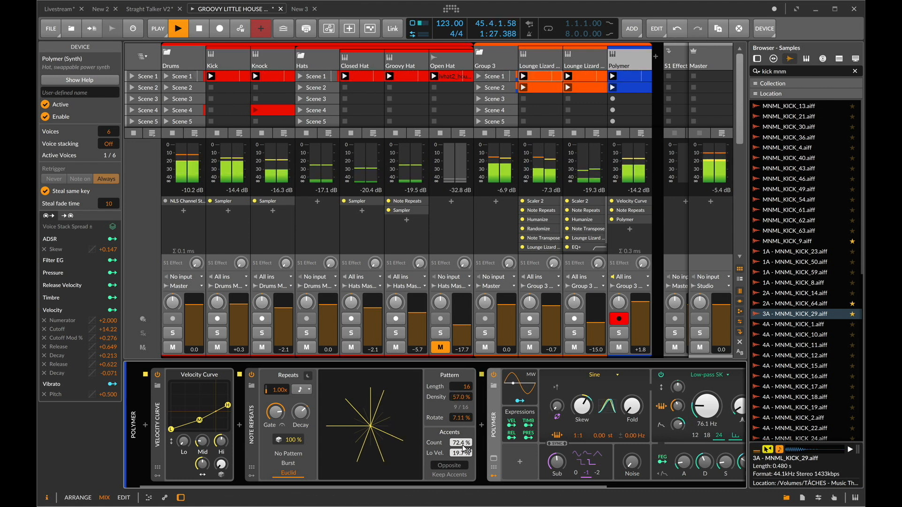
# Fine-tune Polymer's ADSR decay around 184 to 193 ms and set the filter's cutoff modulation amount to about 24.67 st
pyautogui.hscroll(4, 516, 445)
pyautogui.moveTo(641, 428); pyautogui.dragTo(640, 456)
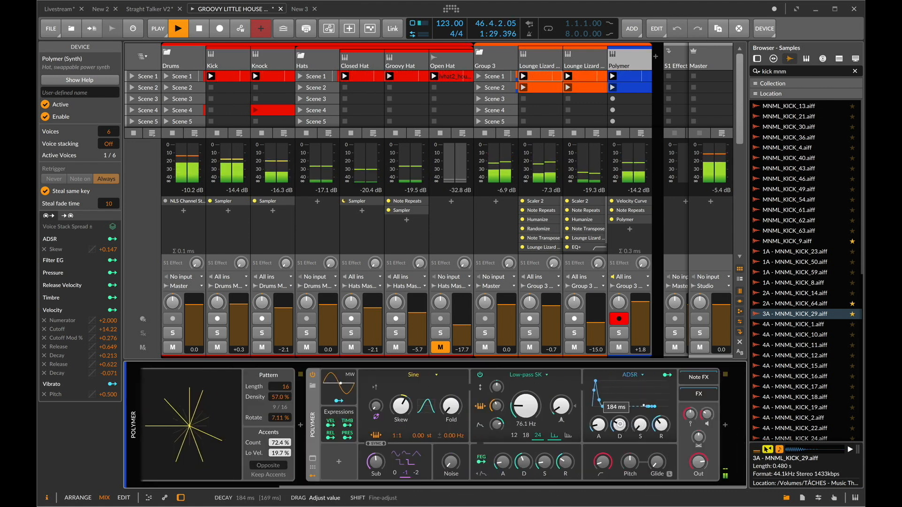
pyautogui.moveTo(640, 424); pyautogui.dragTo(640, 426)
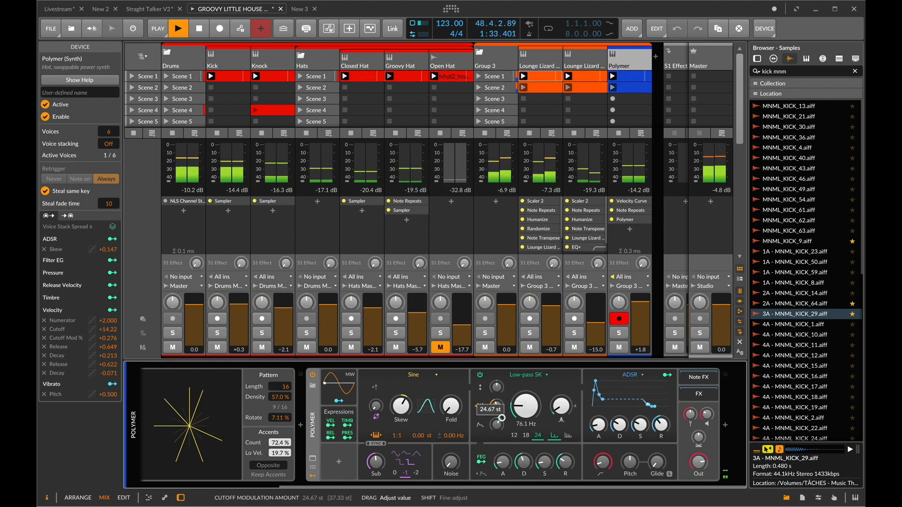
pyautogui.moveTo(688, 464); pyautogui.dragTo(690, 465)
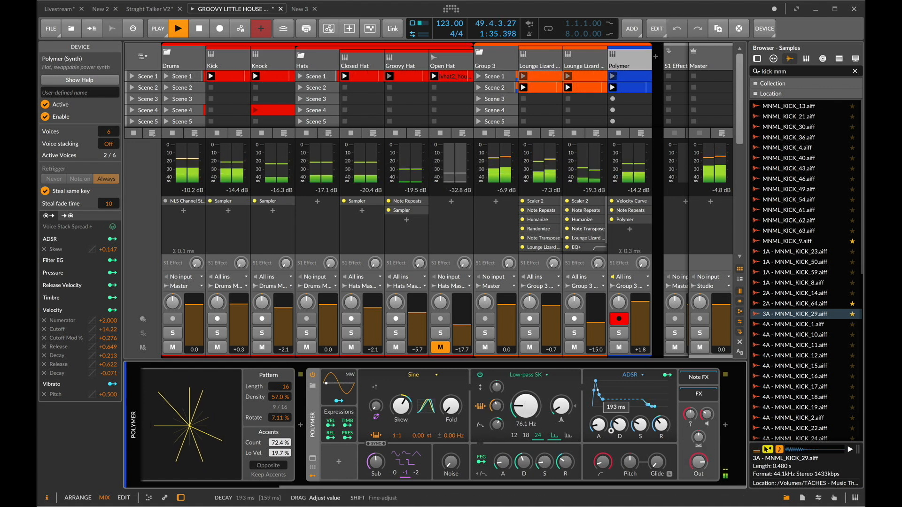
pyautogui.hscroll(-3, 610, 431)
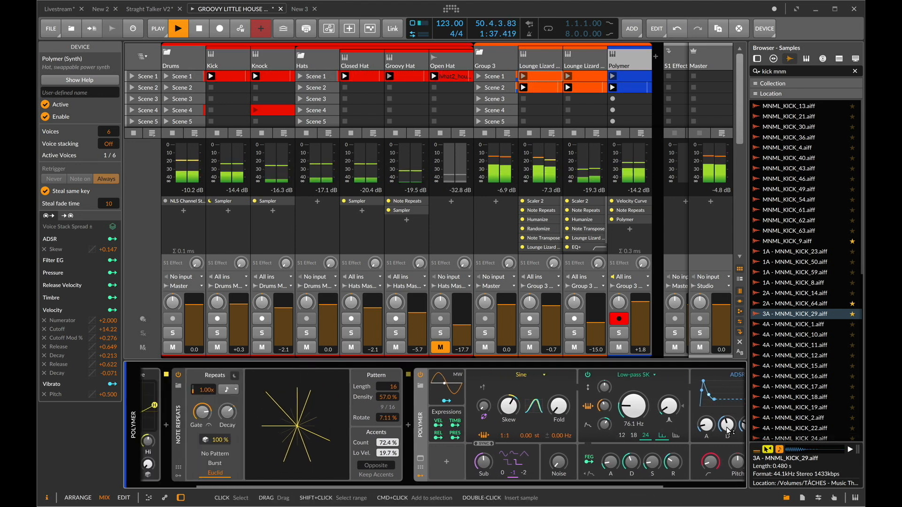
pyautogui.moveTo(726, 427); pyautogui.dragTo(727, 414)
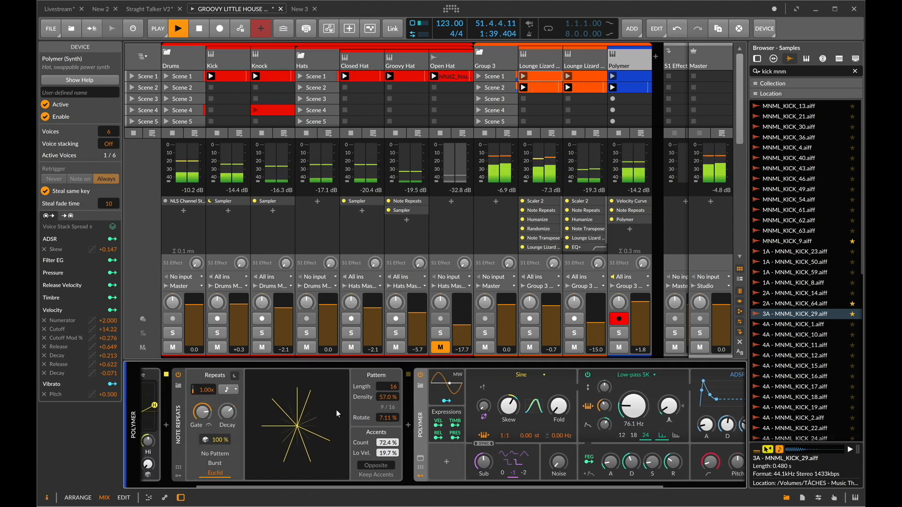
# Set the Polymer track's Note Repeats to 63.2 % density, 15.1 % rotation, 46.7 % accent count and 42.8 % low velocity
pyautogui.moveTo(383, 418); pyautogui.dragTo(384, 417)
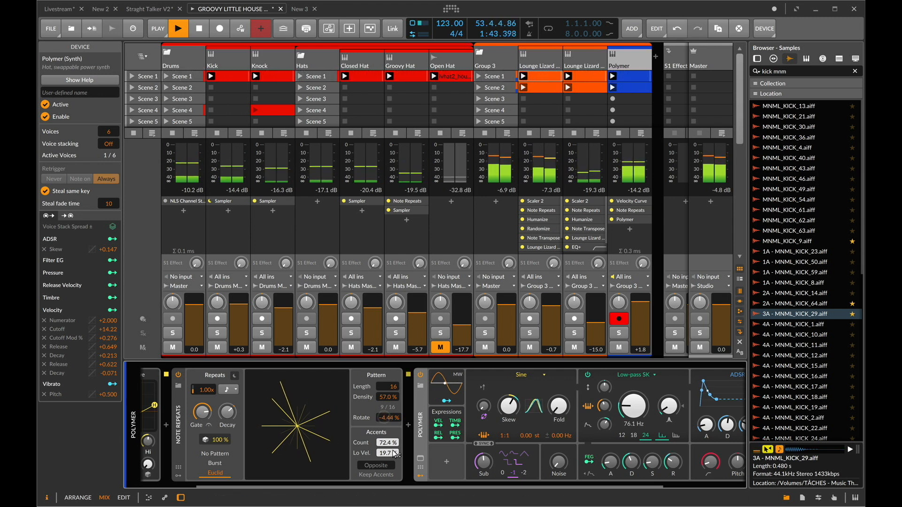
pyautogui.moveTo(396, 454)
pyautogui.mouseDown()
pyautogui.moveTo(386, 442)
pyautogui.moveTo(384, 454)
pyautogui.mouseUp()
pyautogui.doubleClick(390, 419)
pyautogui.moveTo(388, 403); pyautogui.dragTo(390, 419)
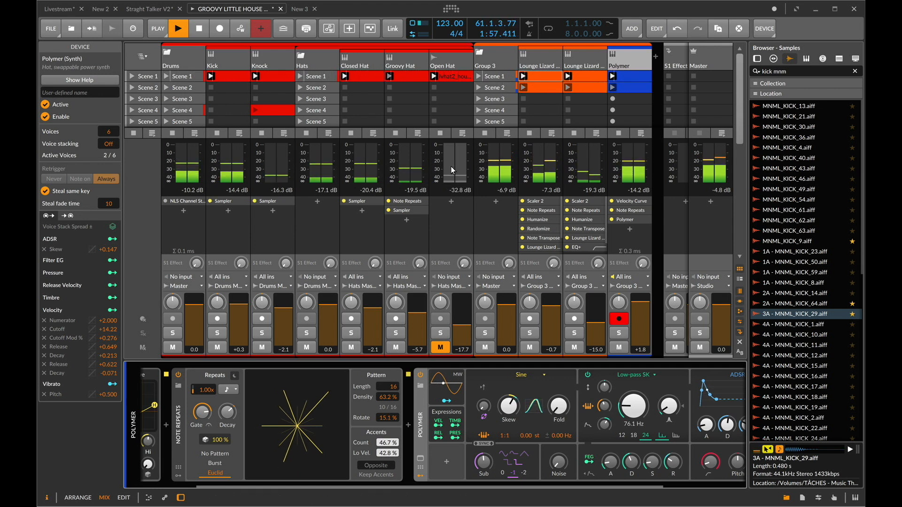
pyautogui.click(548, 45)
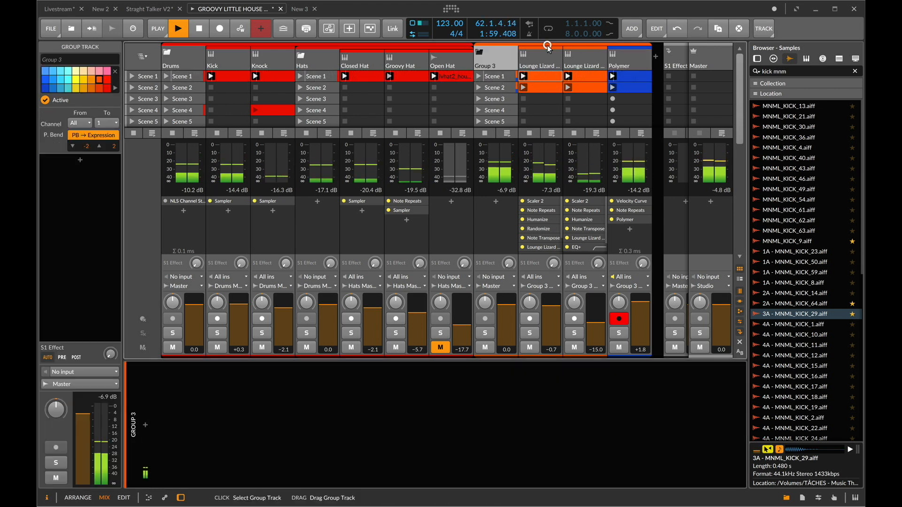
pyautogui.click(545, 56)
pyautogui.click(540, 238)
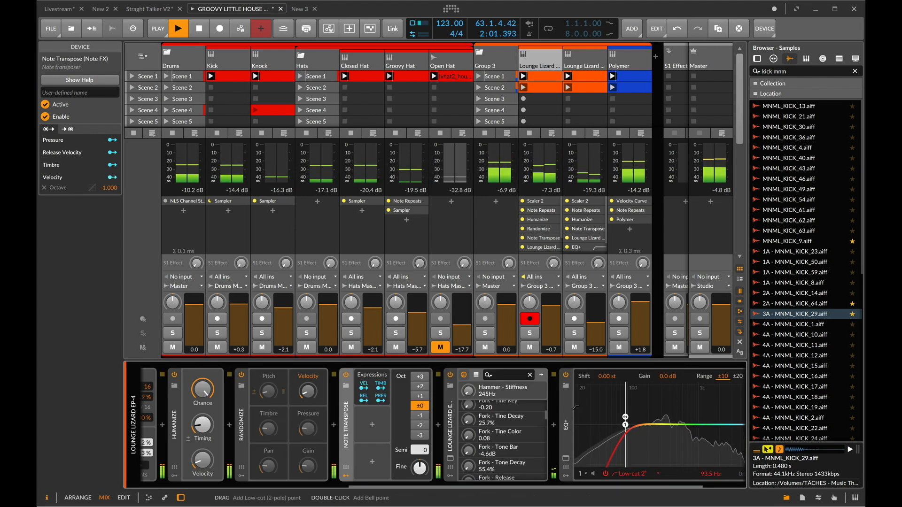
pyautogui.click(725, 425)
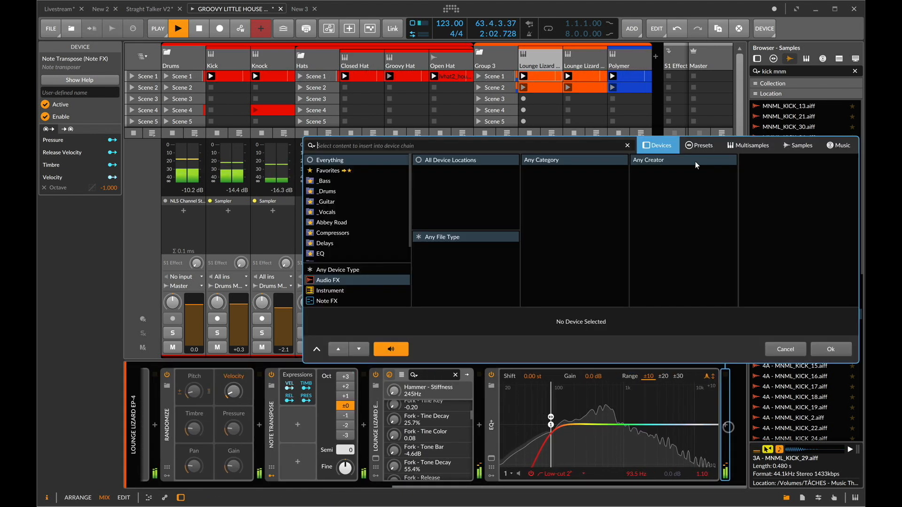
# Add a Reverb device to the S1 Effect track
pyautogui.click(681, 63)
pyautogui.click(207, 426)
pyautogui.write('r')
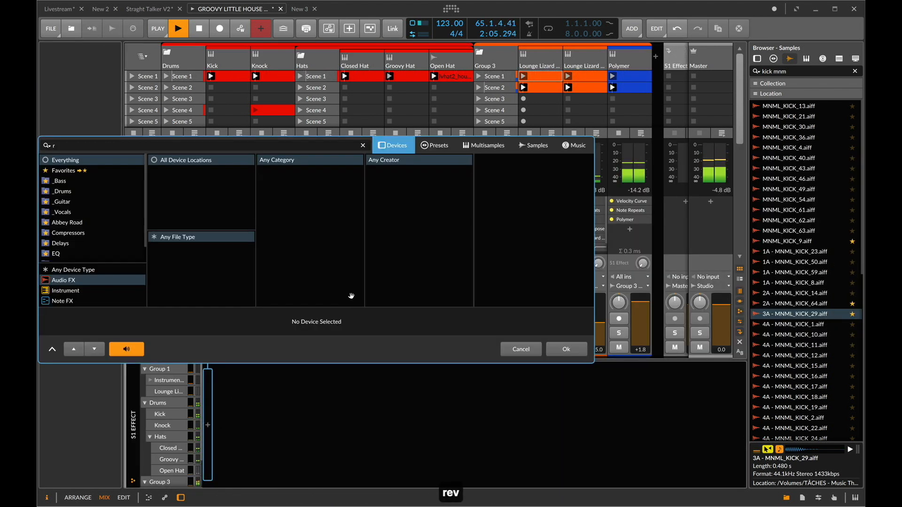
pyautogui.write('ev')
pyautogui.press('Down')
pyautogui.press('Return')
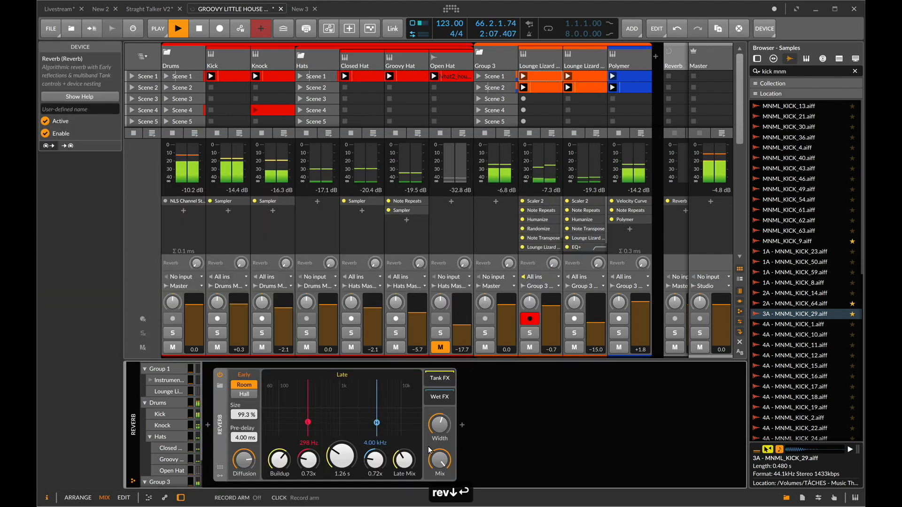
# Send both Lounge Lizard tracks to the Reverb effect track, with the first track's send at about -14.7 dB
pyautogui.moveTo(553, 267); pyautogui.dragTo(553, 264)
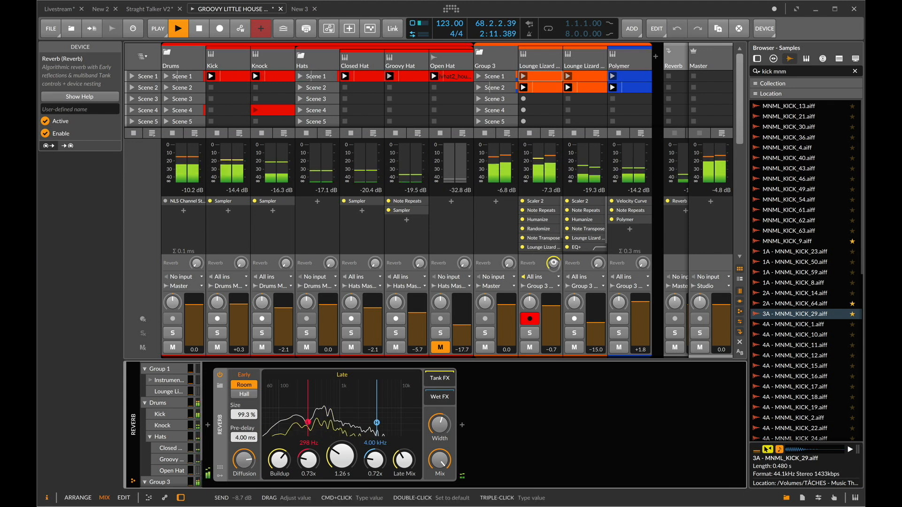
pyautogui.moveTo(605, 266); pyautogui.dragTo(560, 258)
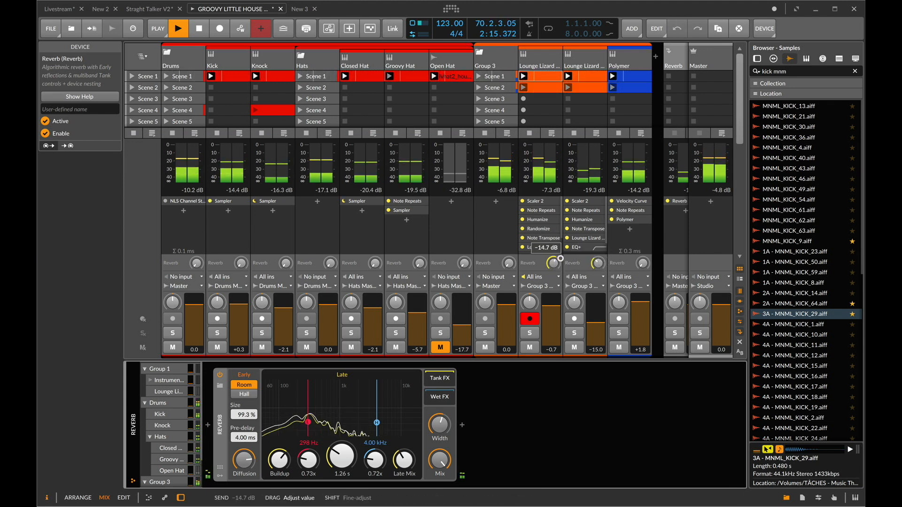
# Review the first Lounge Lizard track's devices and its Scene 2 clip, and collapse Group 3's tracks in the mixer
pyautogui.click(555, 60)
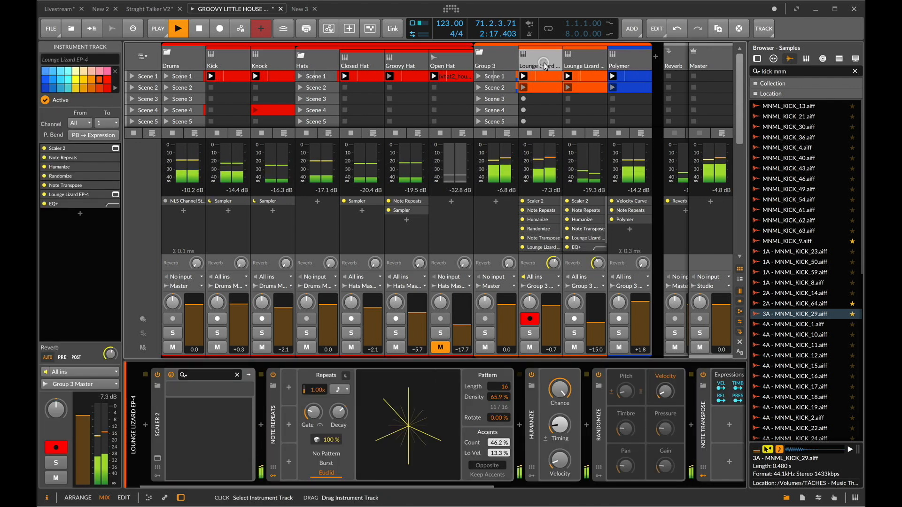
pyautogui.click(554, 89)
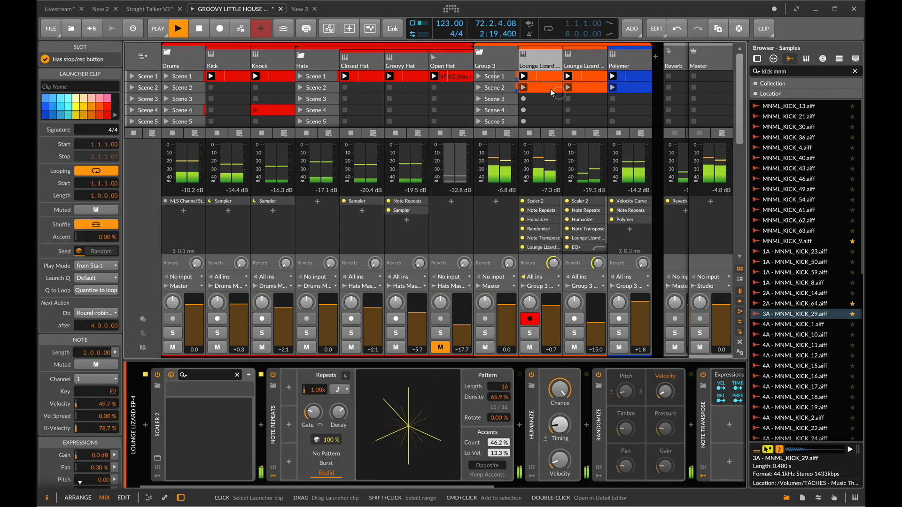
pyautogui.doubleClick(542, 54)
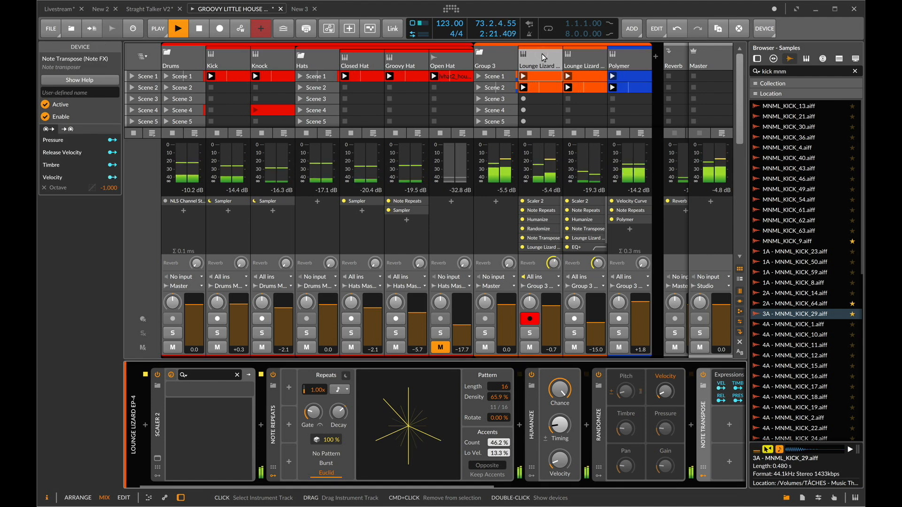
pyautogui.doubleClick(542, 53)
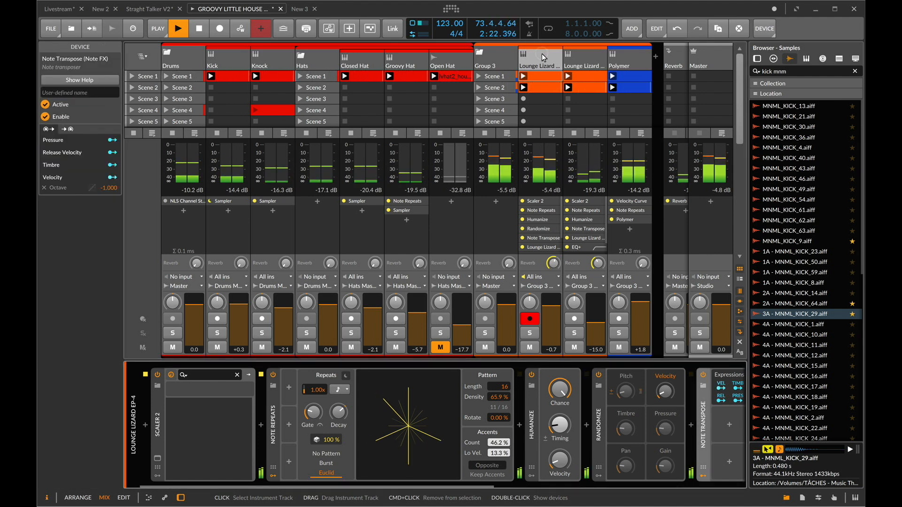
pyautogui.click(480, 53)
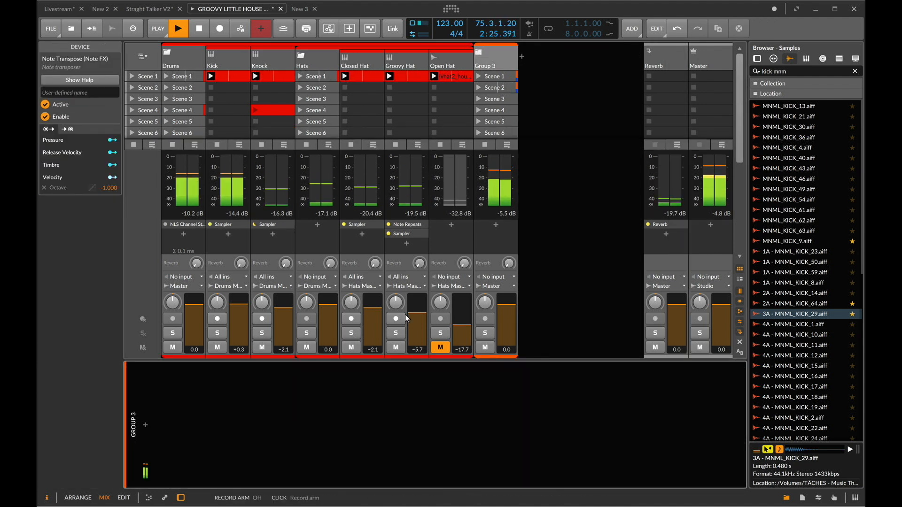
# Search the samples for "top" and preview loops including Blown_123_Top loop 1.wav, Image_122_Top loop 2.wav, sth_discotech_top2.wav and sth_arkas_top2.wav
pyautogui.click(809, 72)
pyautogui.write('top')
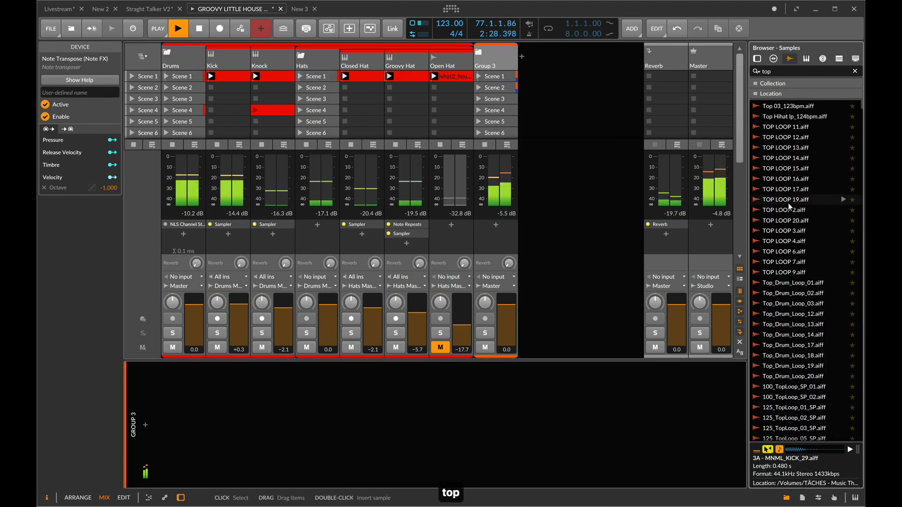
pyautogui.click(788, 203)
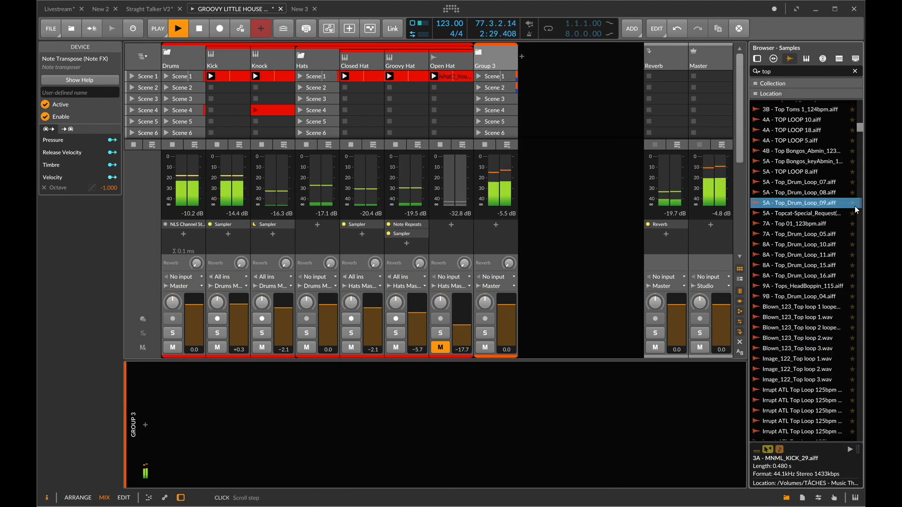
pyautogui.click(843, 320)
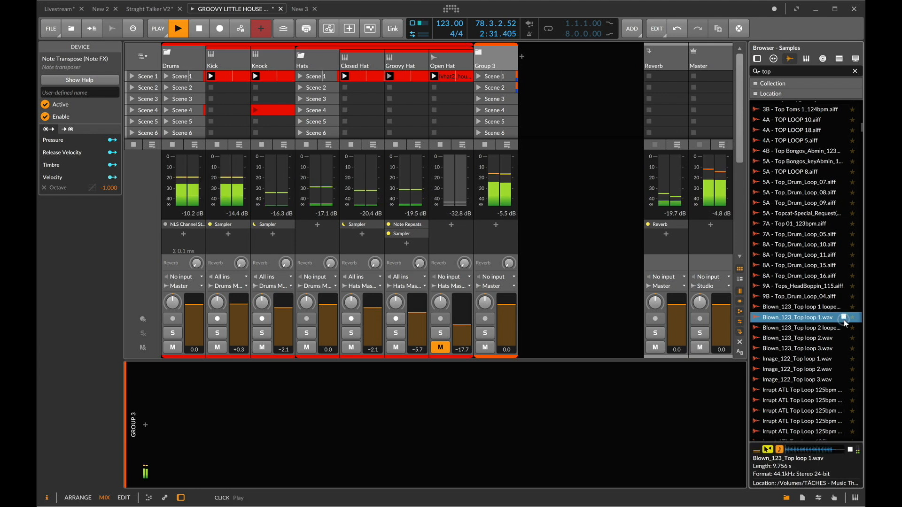
pyautogui.click(842, 369)
pyautogui.scroll(-8, 842, 368)
pyautogui.scroll(-8, 843, 367)
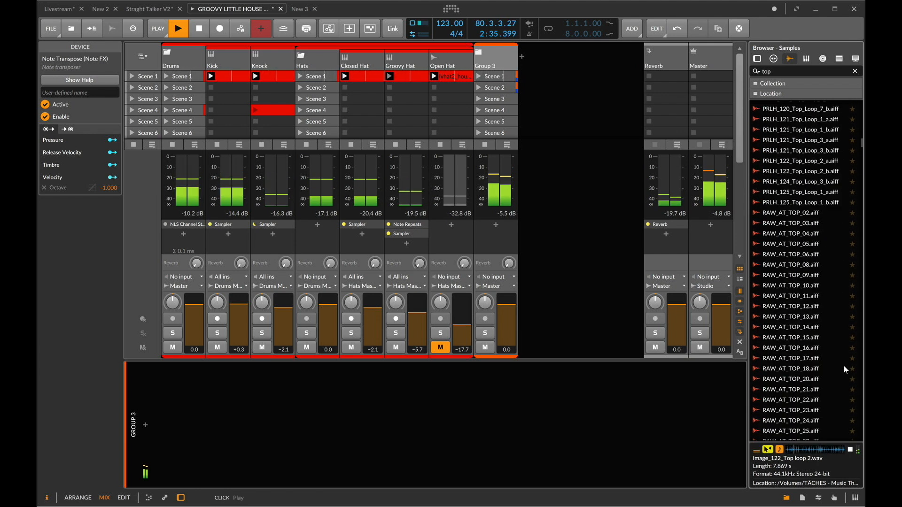
pyautogui.click(844, 367)
pyautogui.scroll(-8, 844, 367)
pyautogui.click(843, 366)
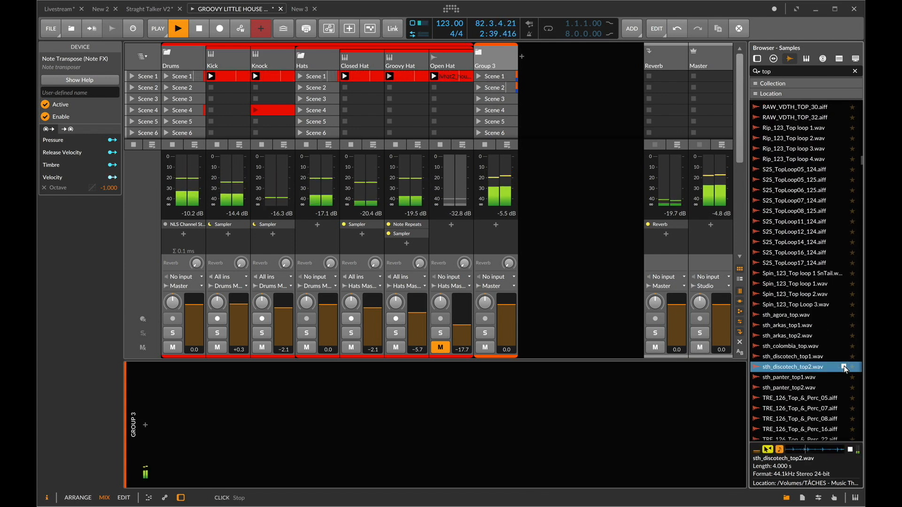
pyautogui.click(843, 337)
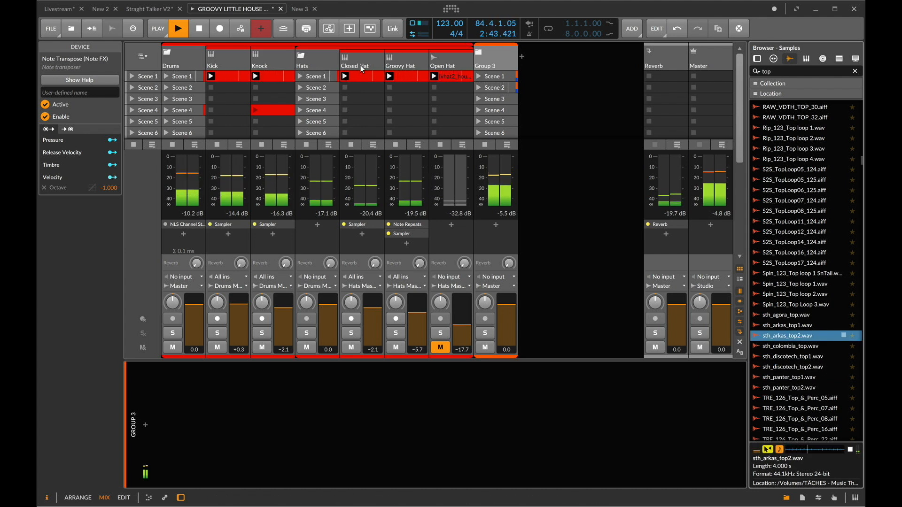
# Expand Group 3 and raise the Humanize velocity range on the first Lounge Lizard track to 59.3%
pyautogui.click(404, 63)
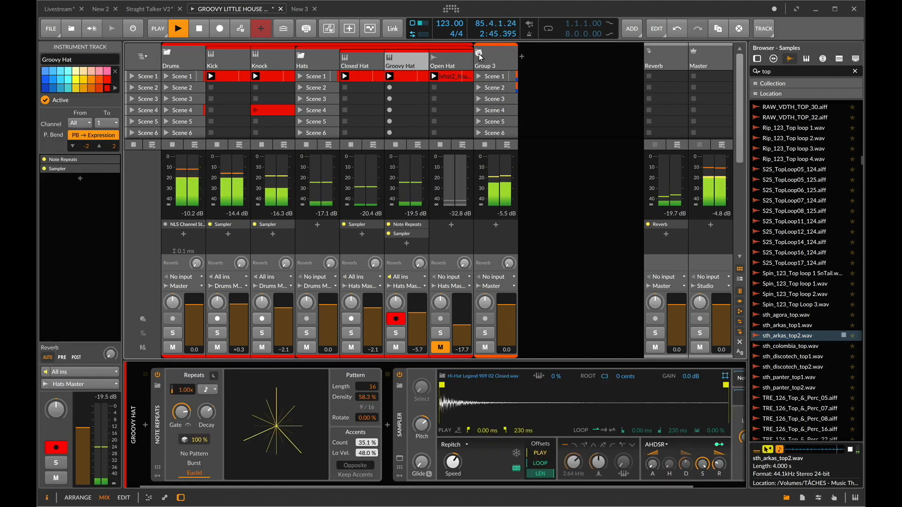
pyautogui.click(478, 52)
pyautogui.scroll(-2, 396, 385)
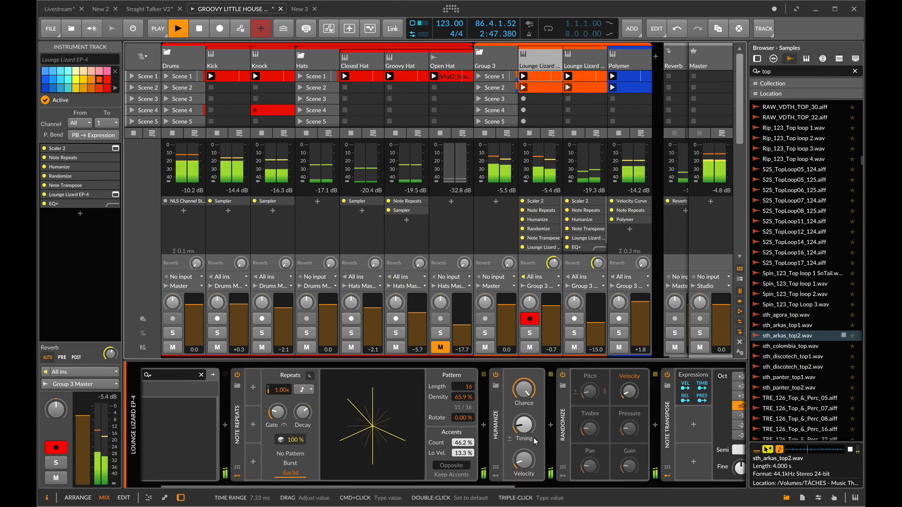
pyautogui.moveTo(512, 425)
pyautogui.moveTo(511, 459)
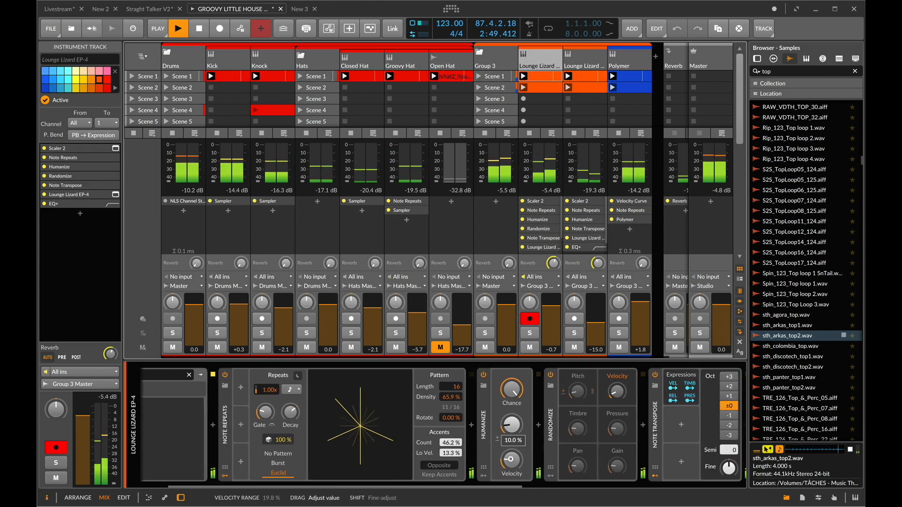
pyautogui.moveTo(511, 460); pyautogui.dragTo(511, 459)
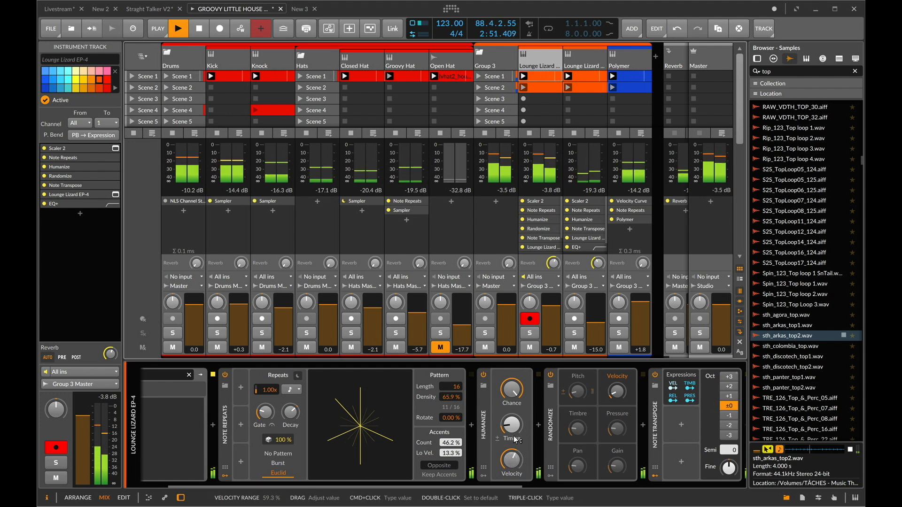
# Set the Humanize velocity range on the second Lounge Lizard track to about 50%
pyautogui.click(589, 60)
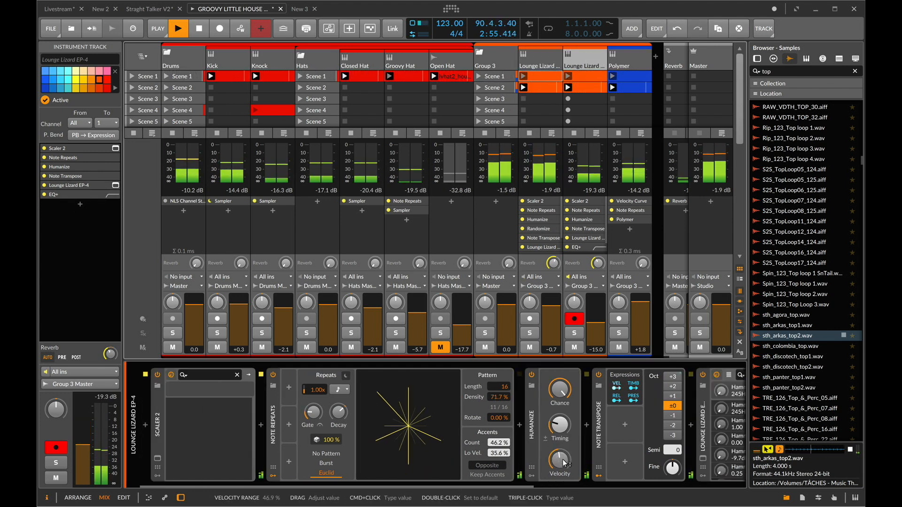
pyautogui.scroll(3, 565, 464)
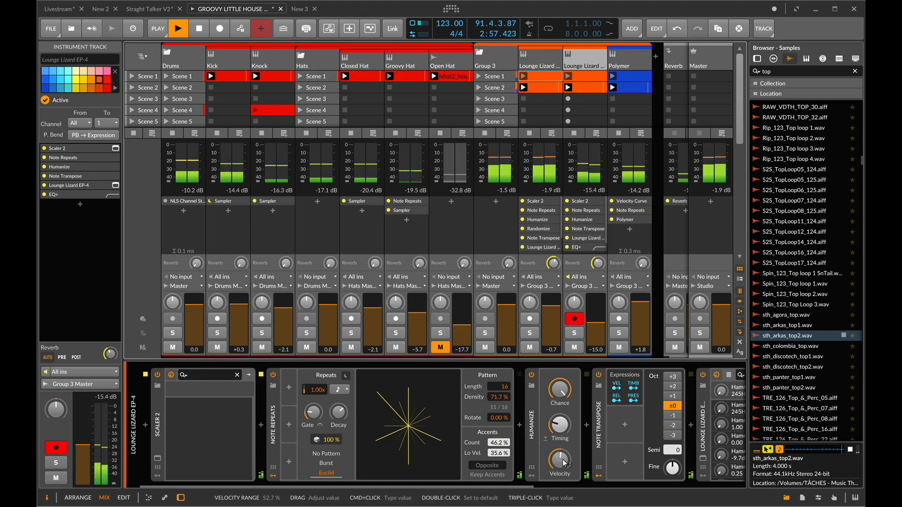
pyautogui.scroll(1, 565, 463)
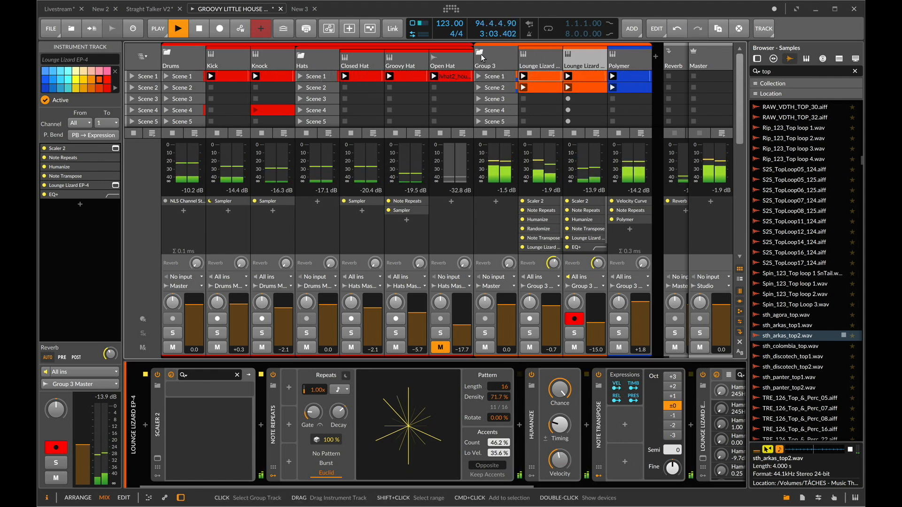
# Lower the Polymer bass track's volume to +0.3 dB
pyautogui.click(626, 68)
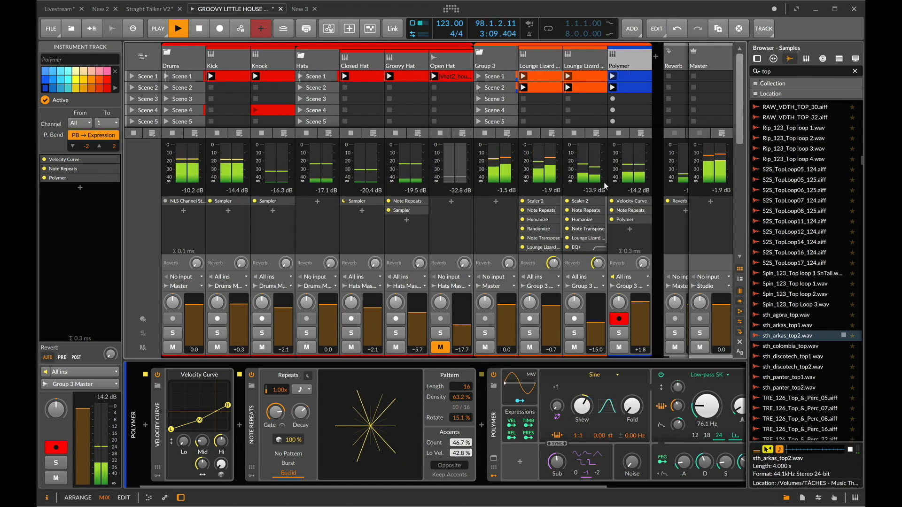
pyautogui.moveTo(644, 303); pyautogui.dragTo(643, 308)
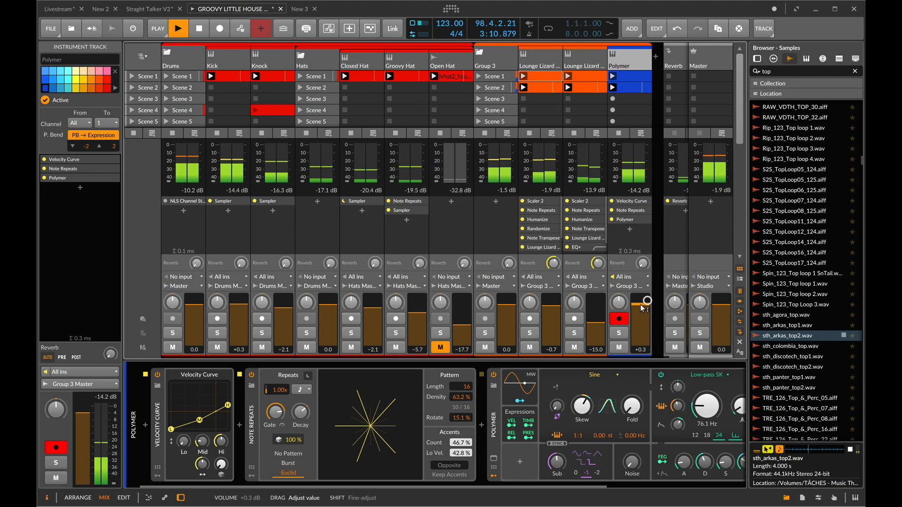
# Set the Reverb device's pre-delay to 64.4 ms and width to 150%, and raise its late mix
pyautogui.click(673, 66)
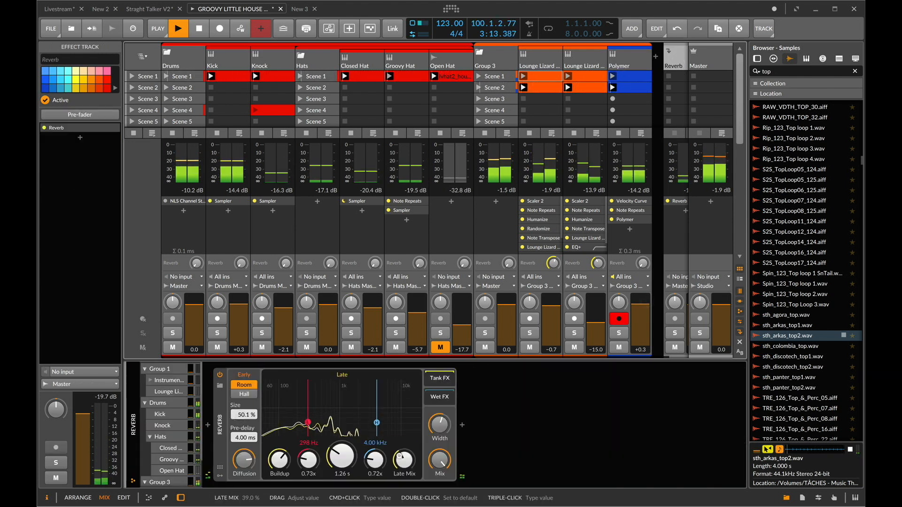
pyautogui.moveTo(245, 437); pyautogui.dragTo(244, 413)
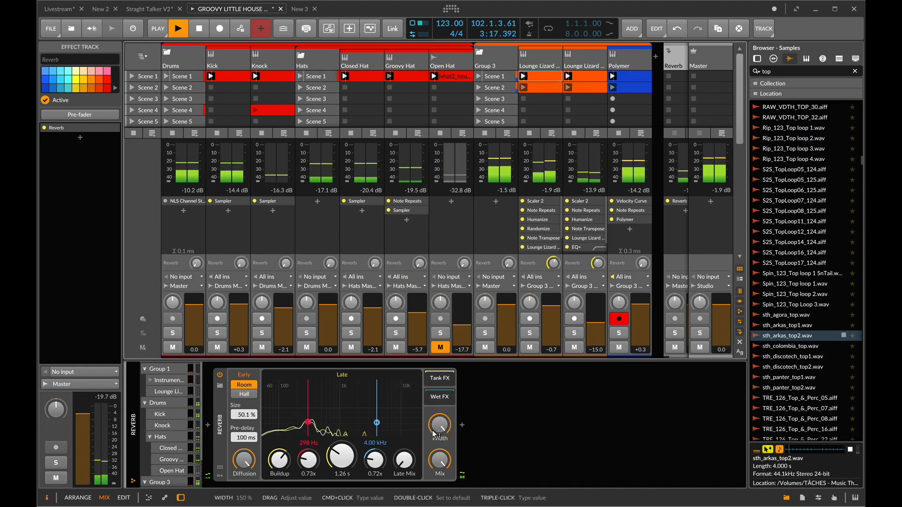
pyautogui.moveTo(246, 438); pyautogui.dragTo(247, 438)
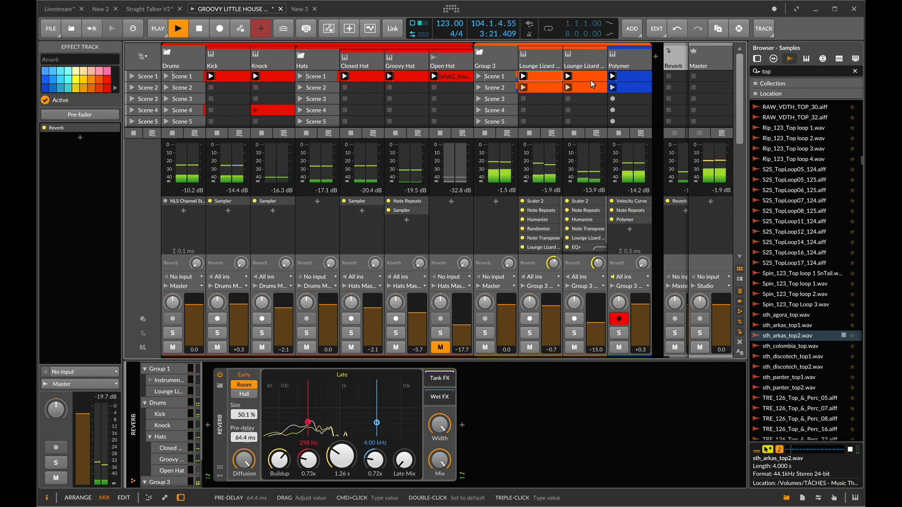
# Lower the Group 3 volume to -3.4 dB and the Reverb effect track to -9.2 dB, and stop playback
pyautogui.moveTo(509, 305); pyautogui.dragTo(509, 307)
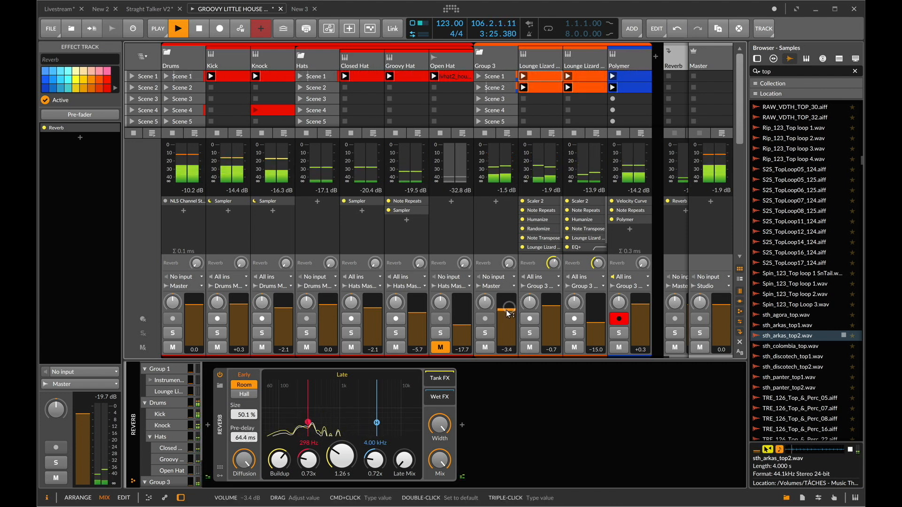
pyautogui.press('XF86AudioRaiseVolume')
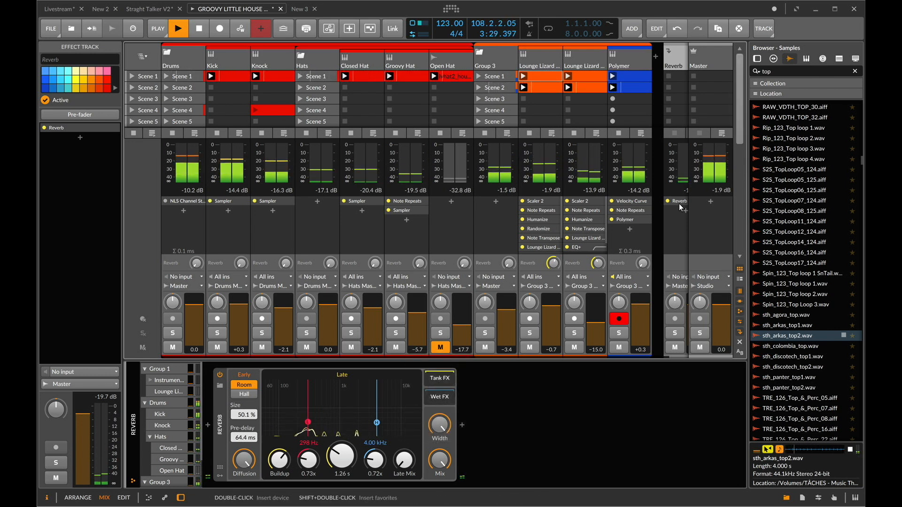
pyautogui.click(681, 320)
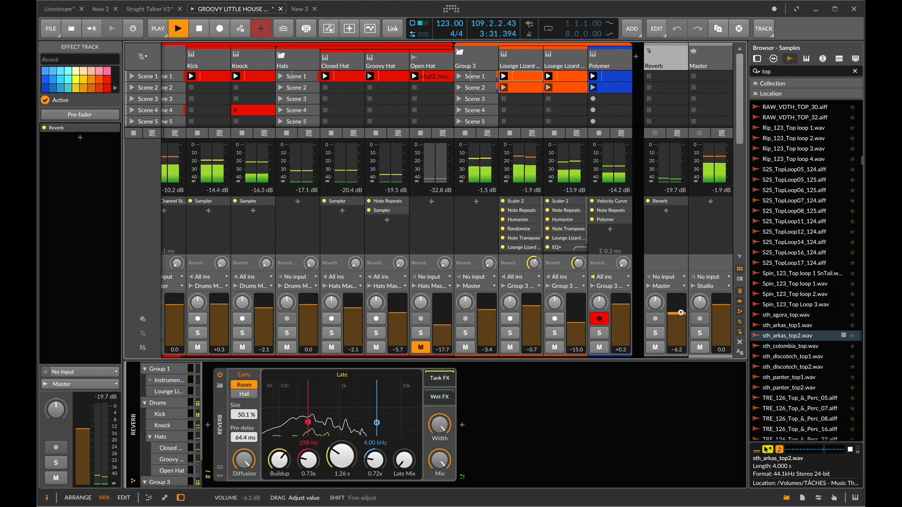
pyautogui.press('space')
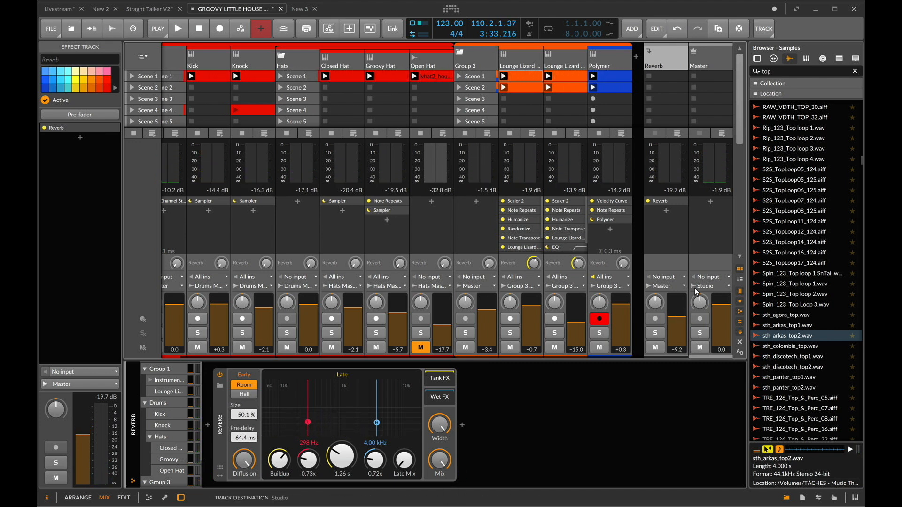
pyautogui.click(625, 0)
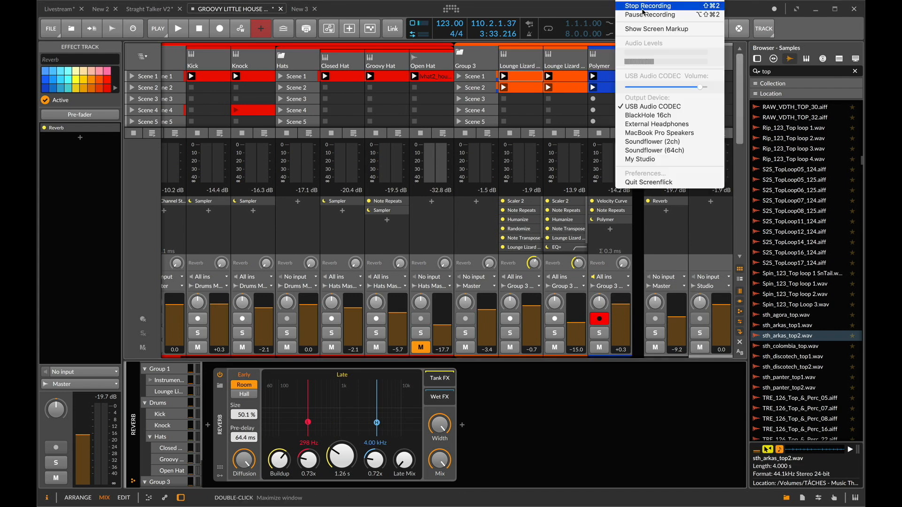